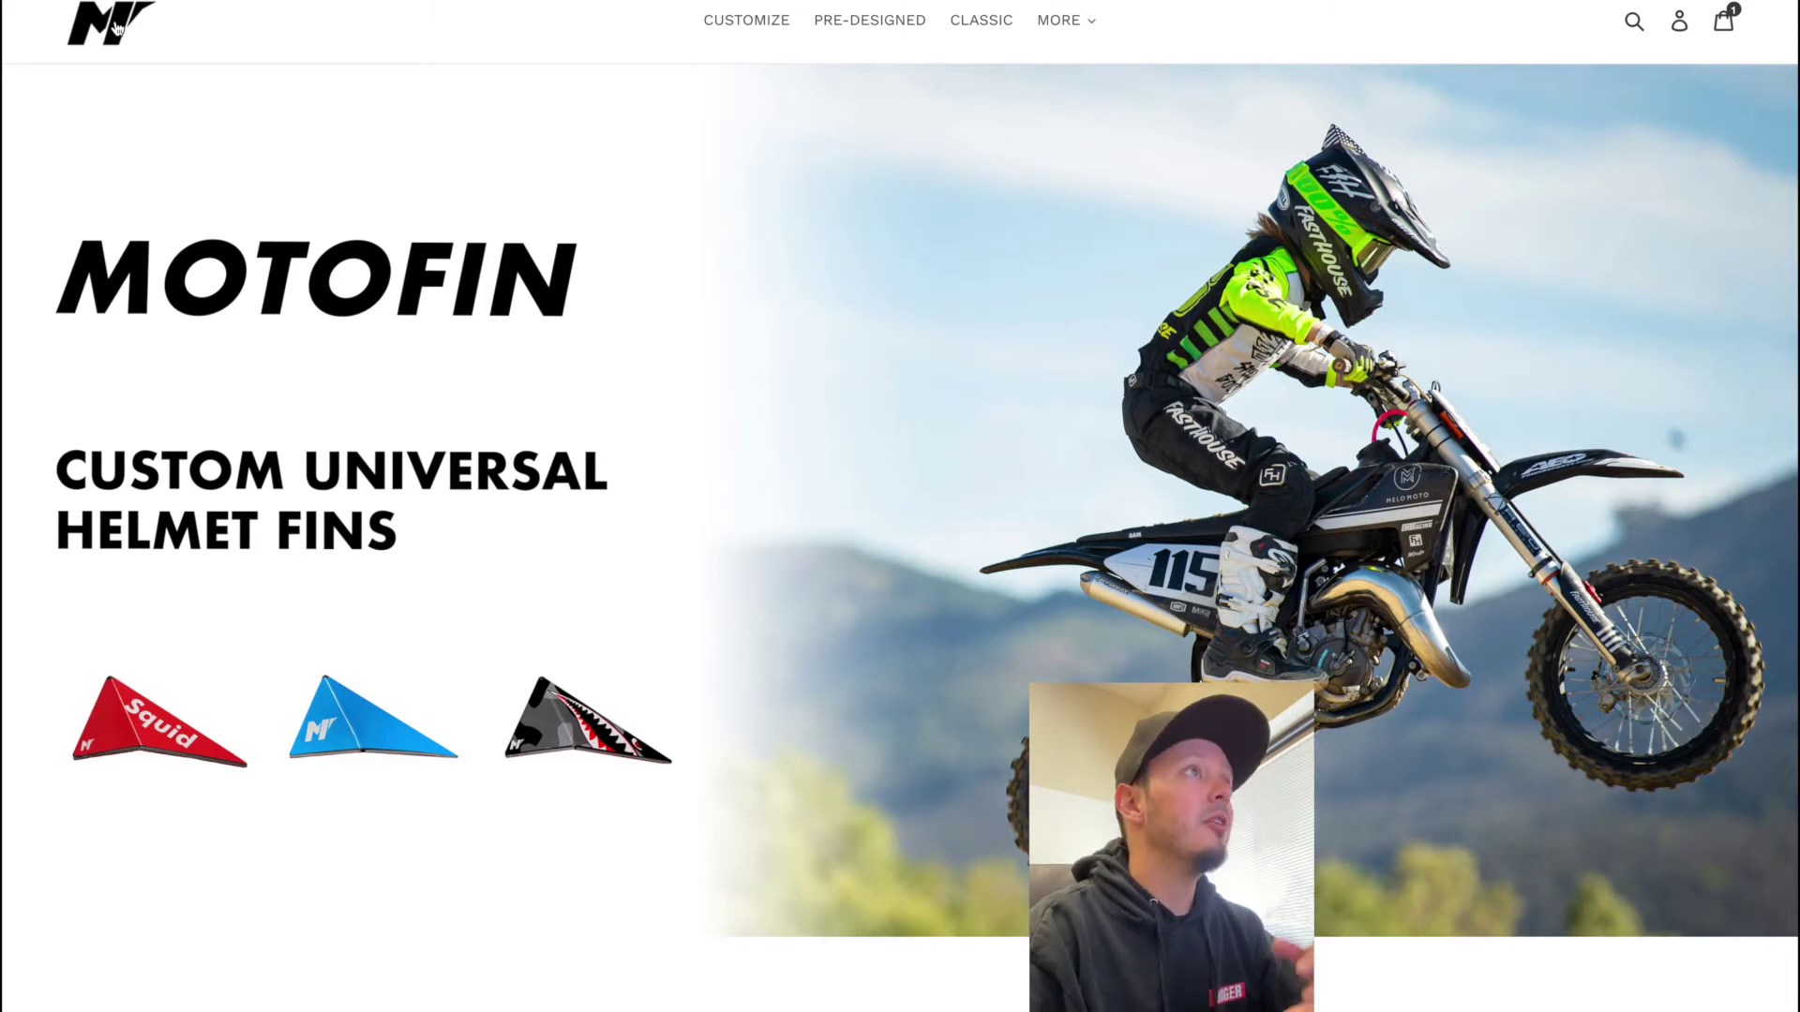
Launch the online MotoFin fin design tool from the Custom MotoFin page and dismiss the welcome message
click(771, 37)
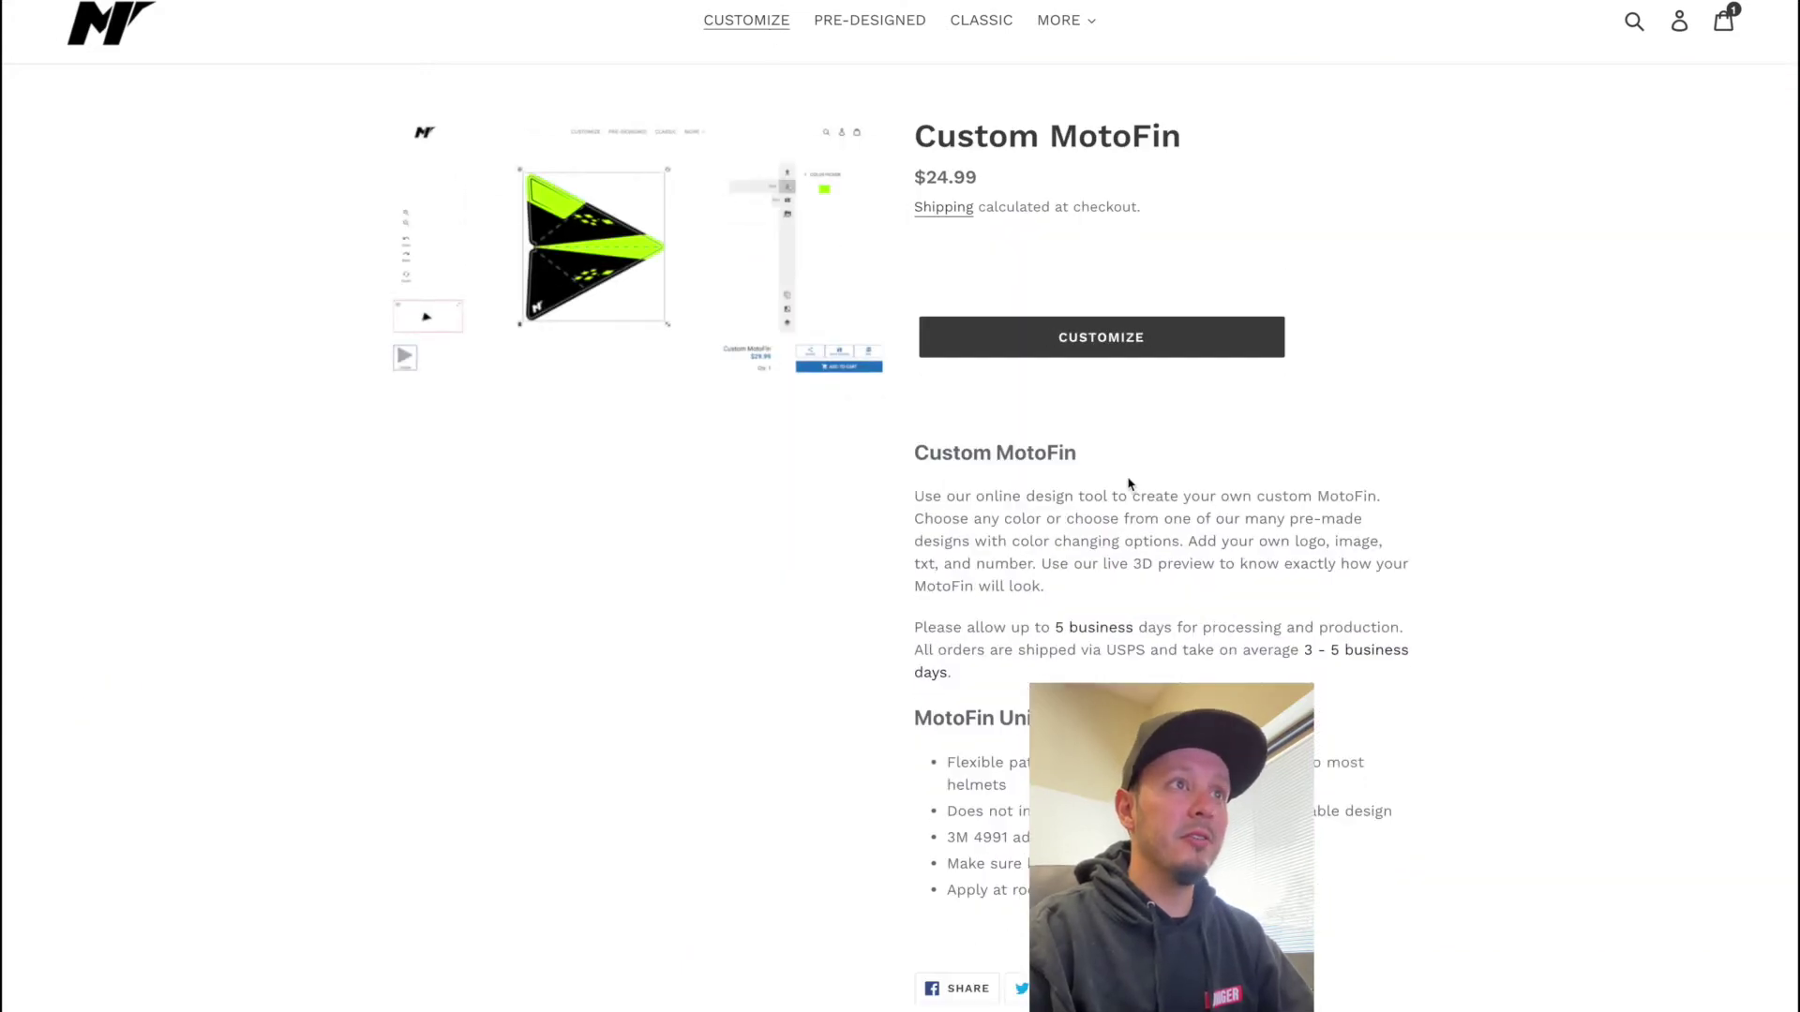
click(1115, 348)
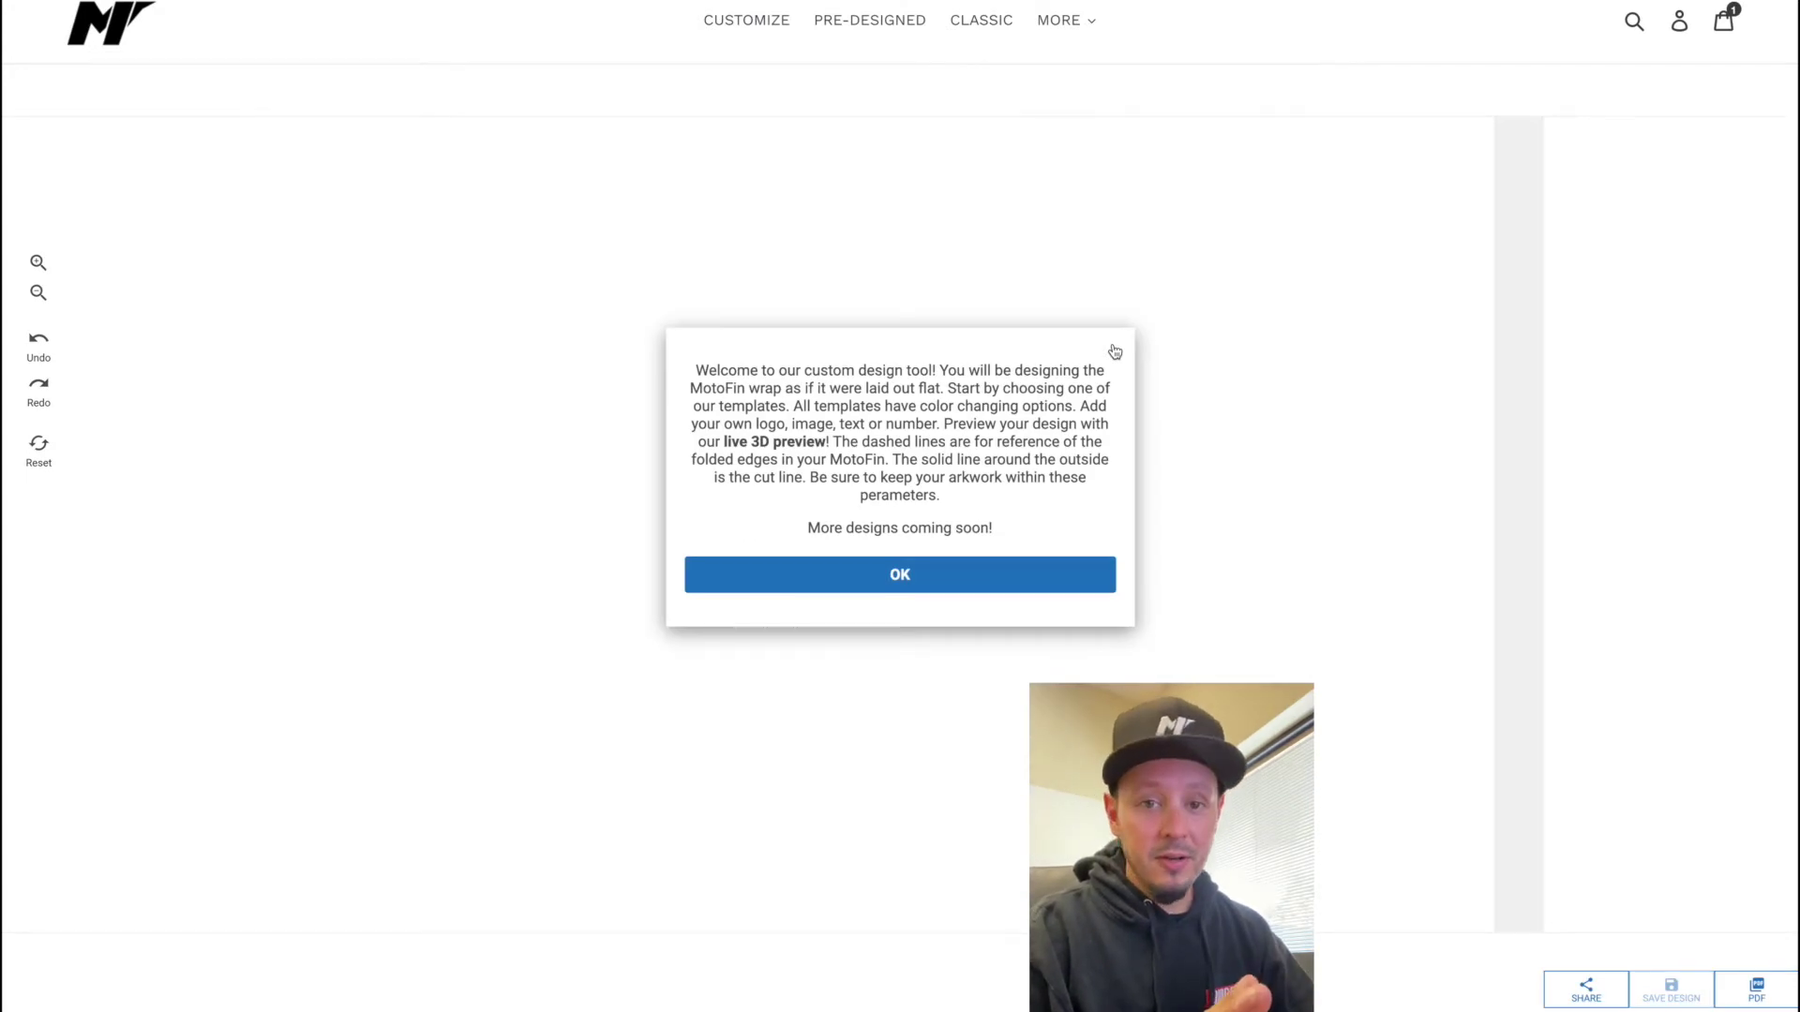
click(1114, 351)
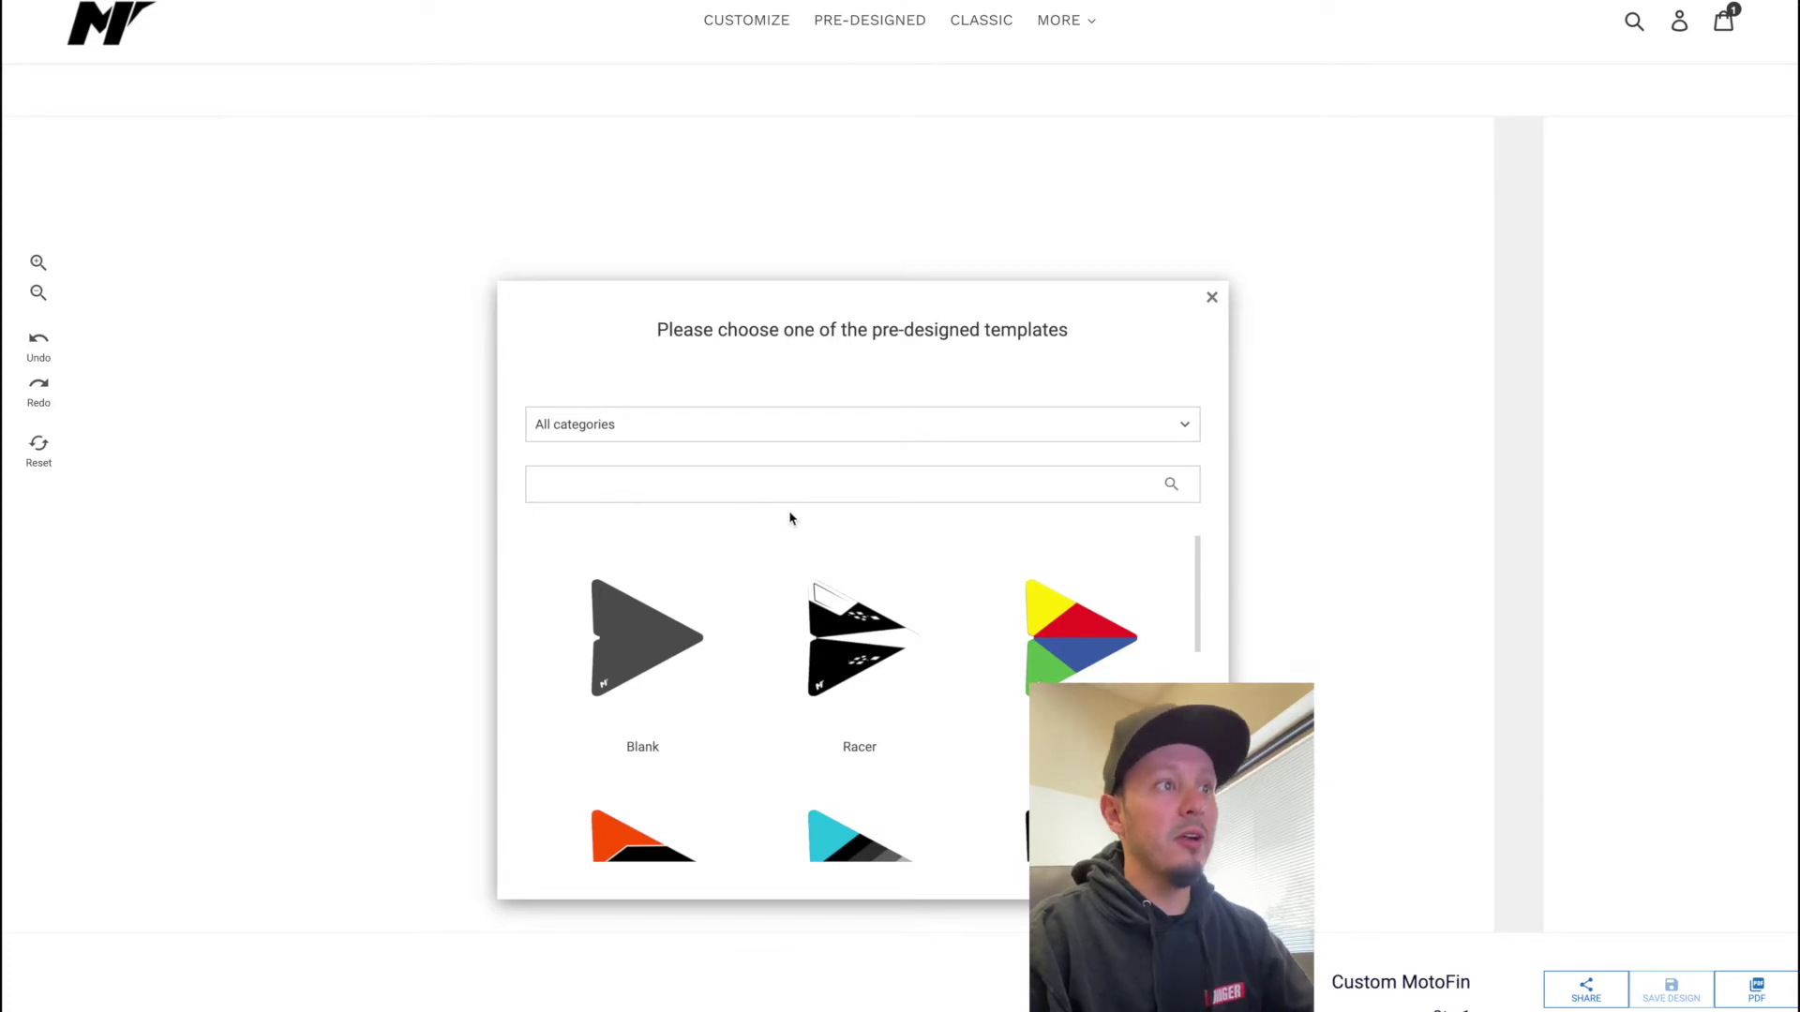
Load the yellow, red, blue and green four-colour template onto the fin
scroll(792, 520, down, 2)
scroll(843, 521, up, 2)
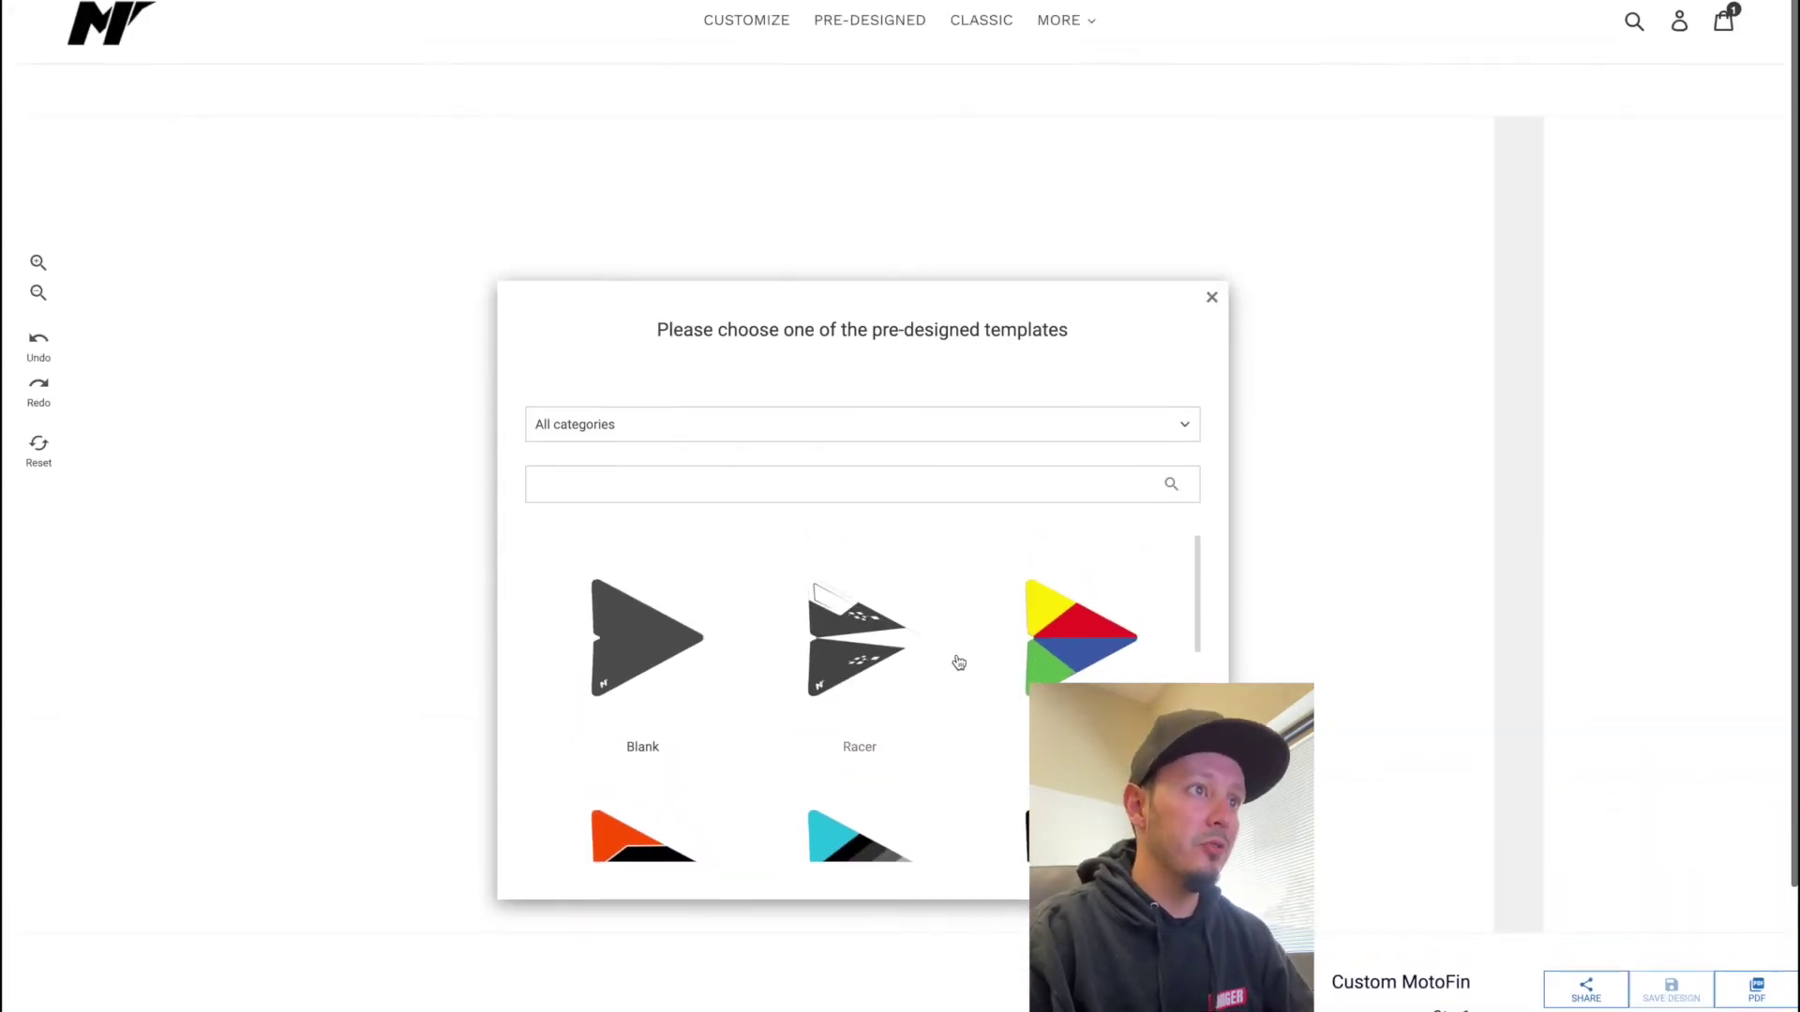
scroll(958, 663, down, 5)
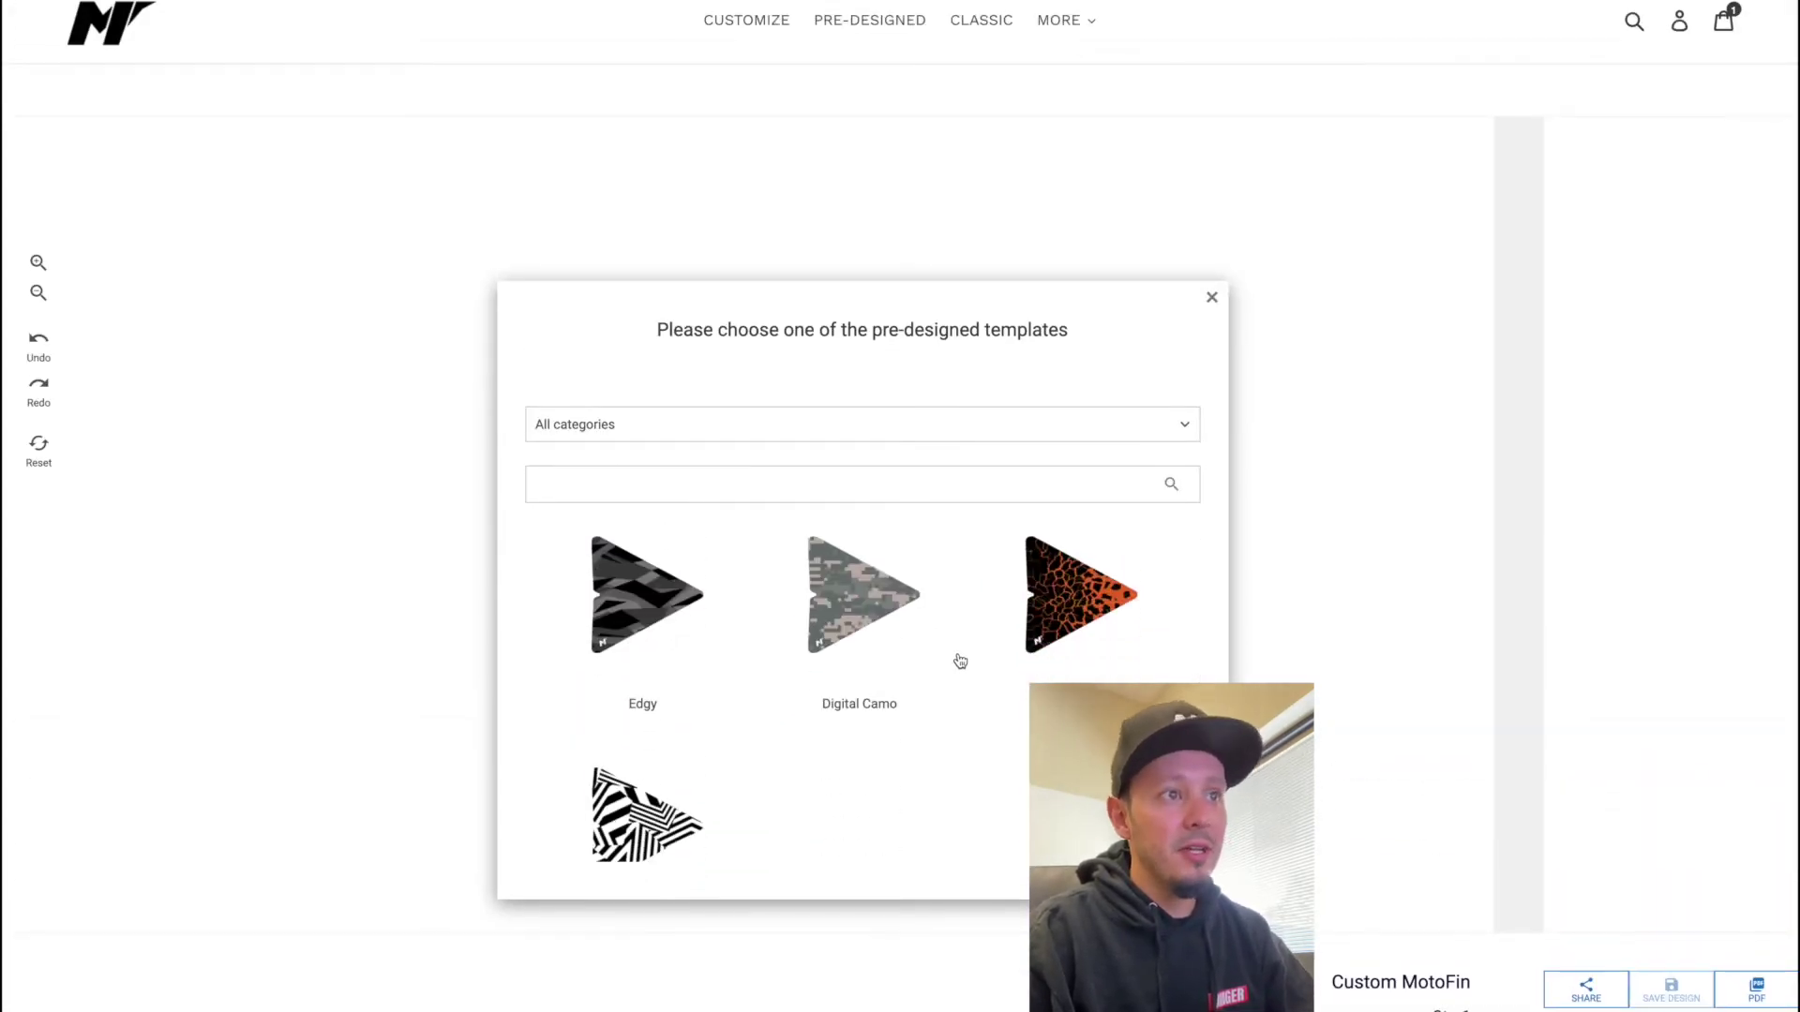
scroll(958, 663, up, 5)
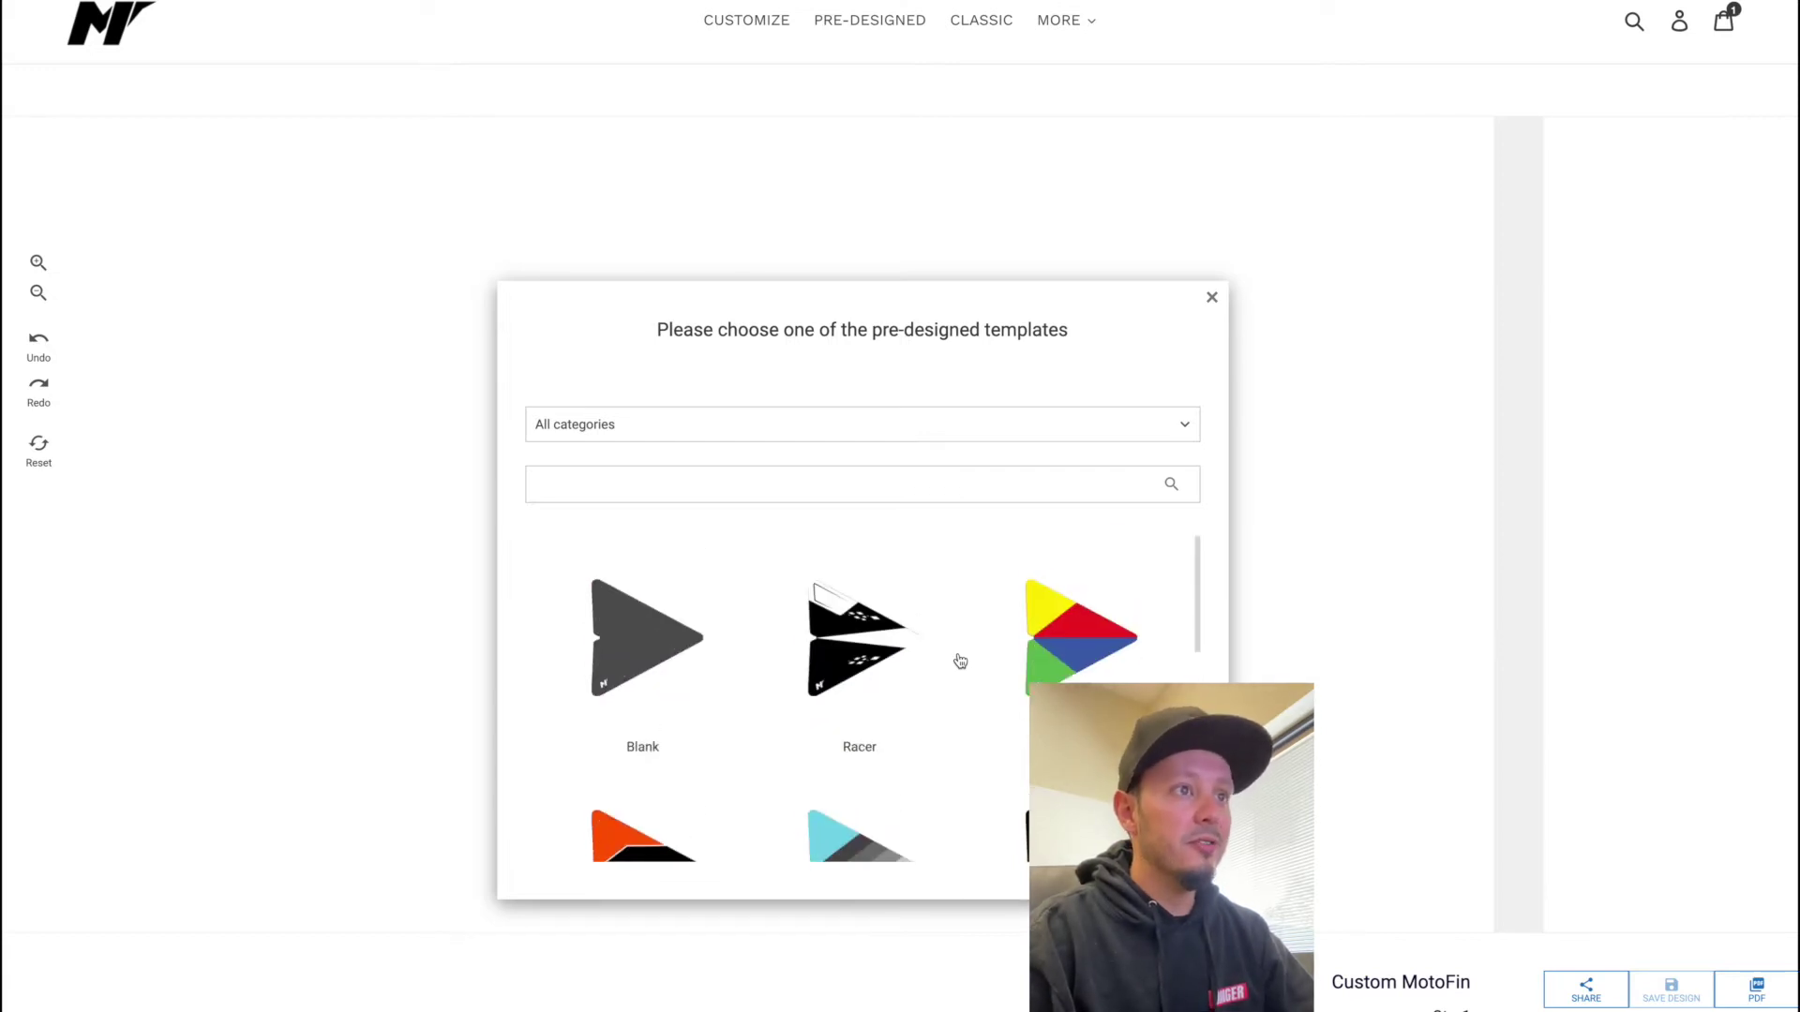
click(1103, 650)
Recolour the blue lower-right fin section to bright cyan 00ffd5
click(1053, 583)
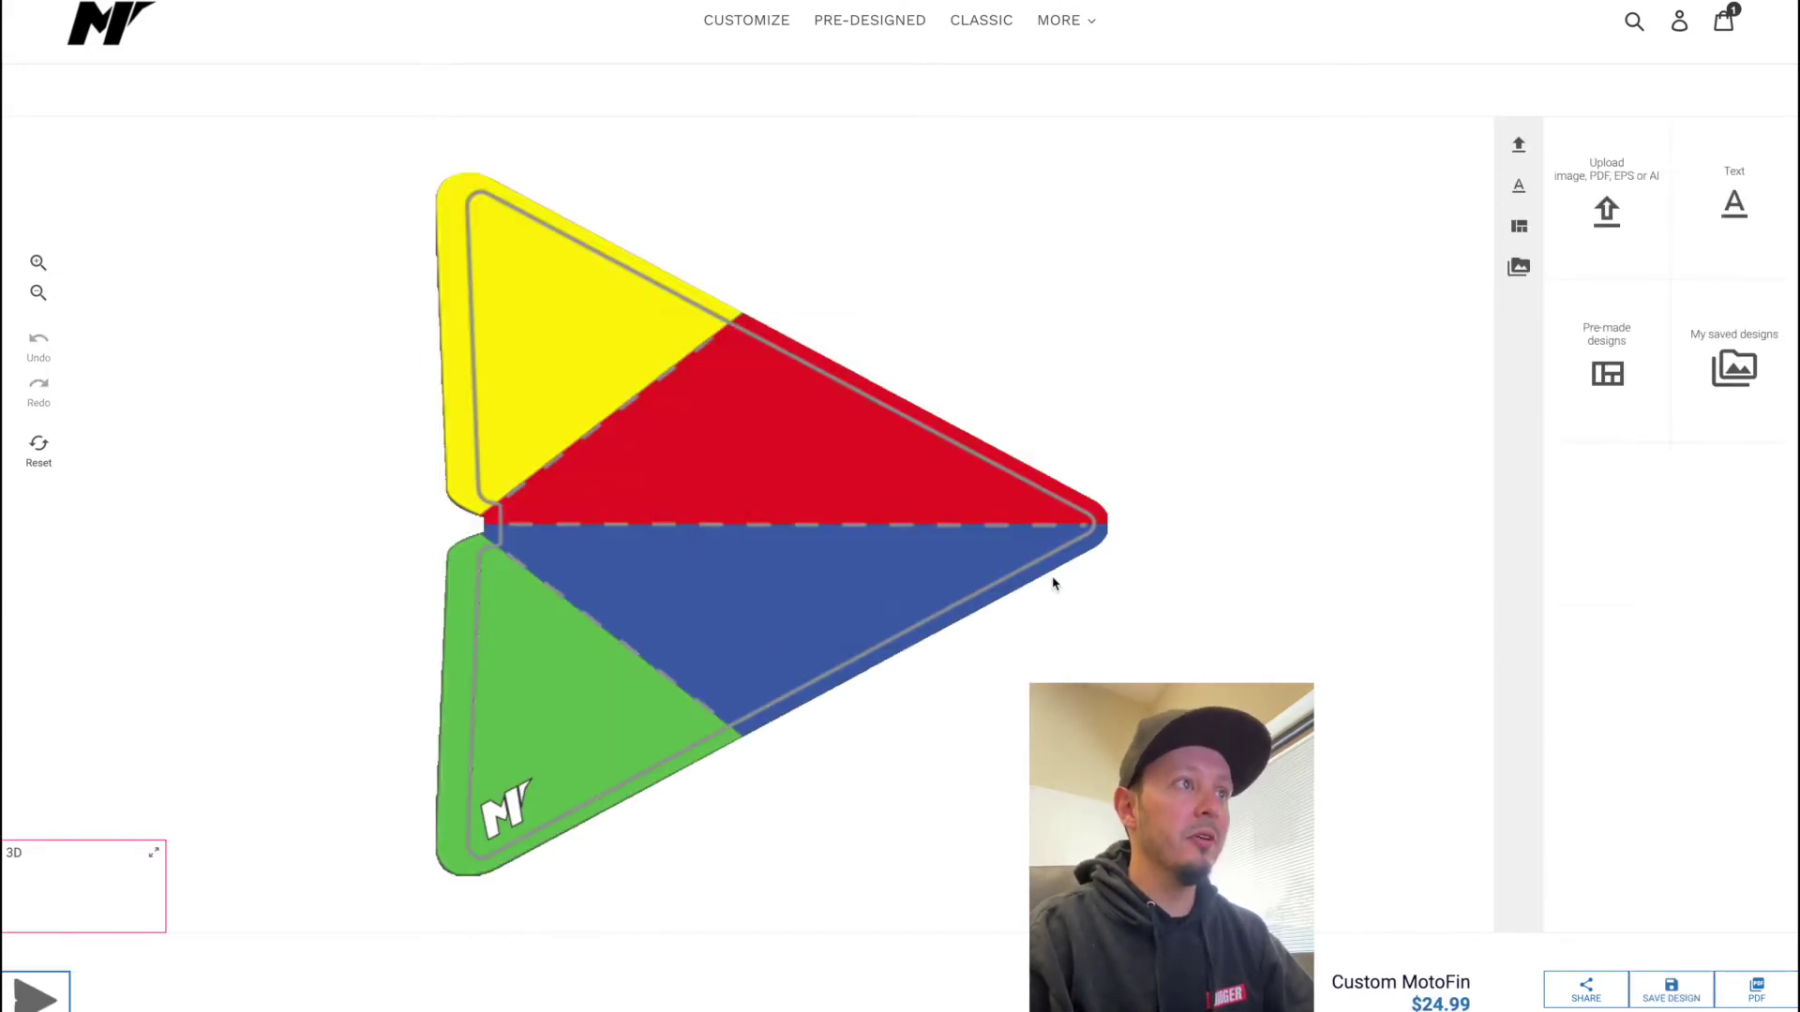
click(813, 578)
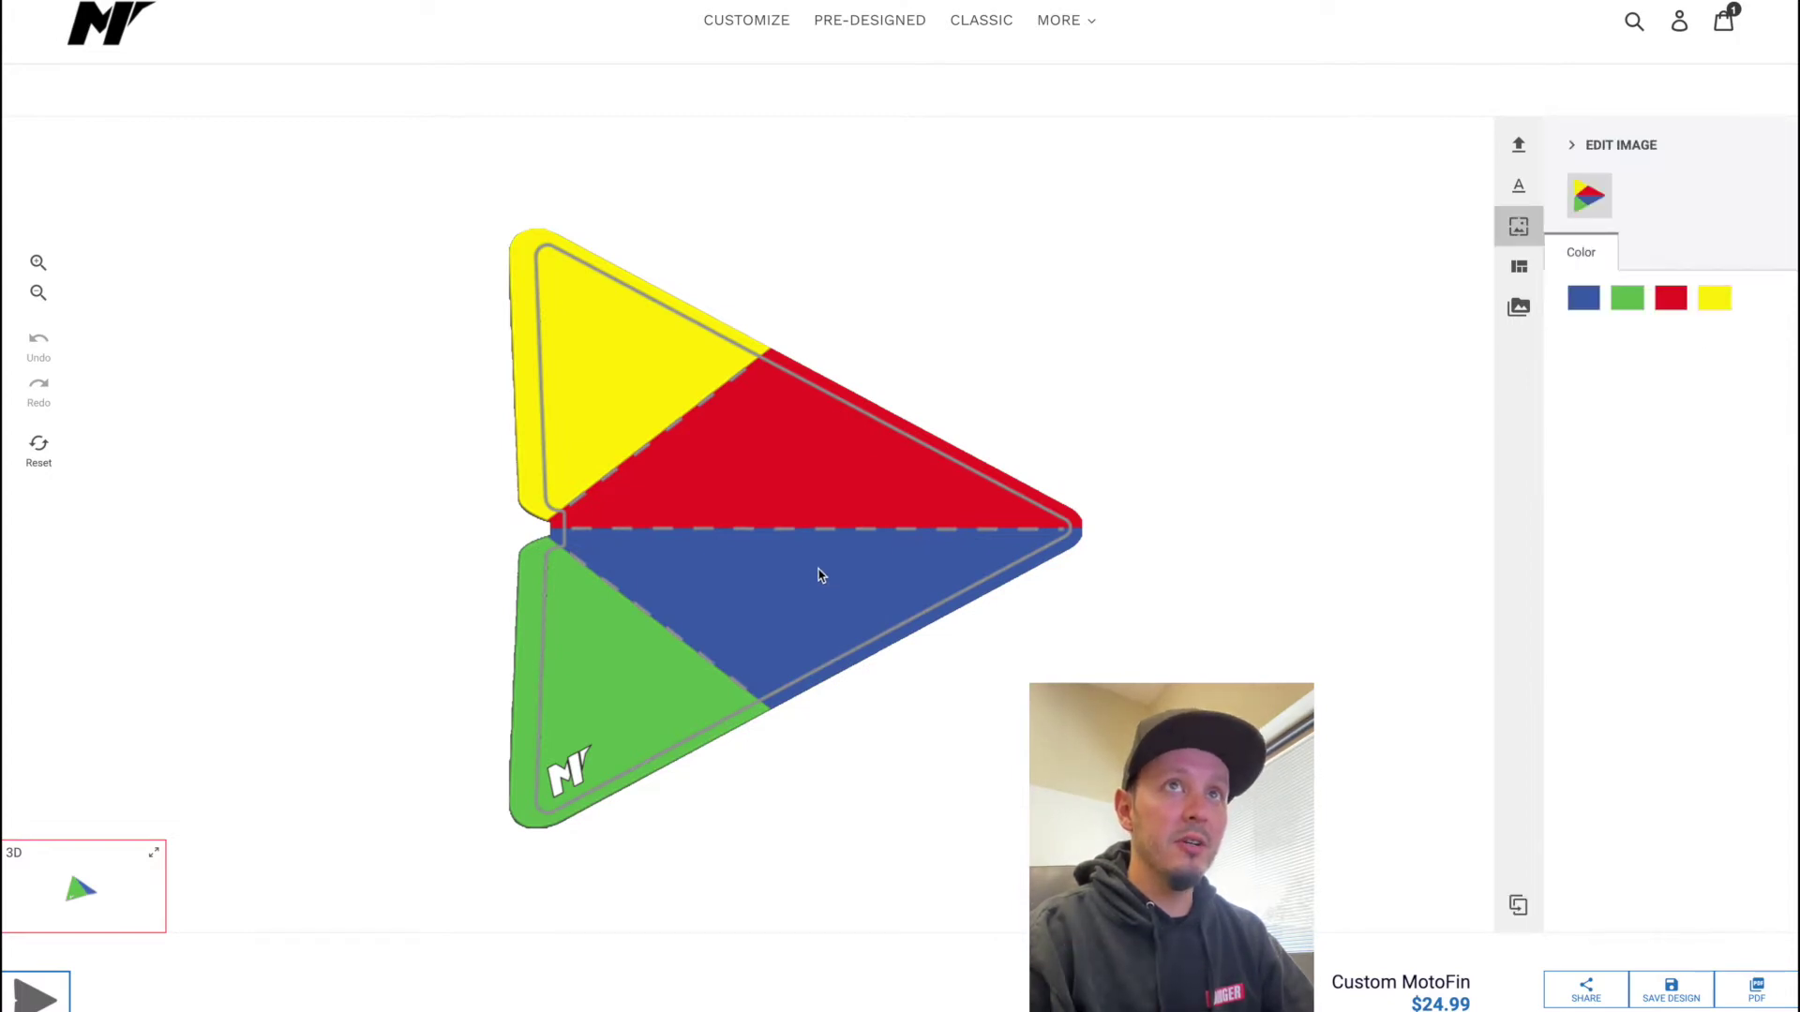
click(1590, 307)
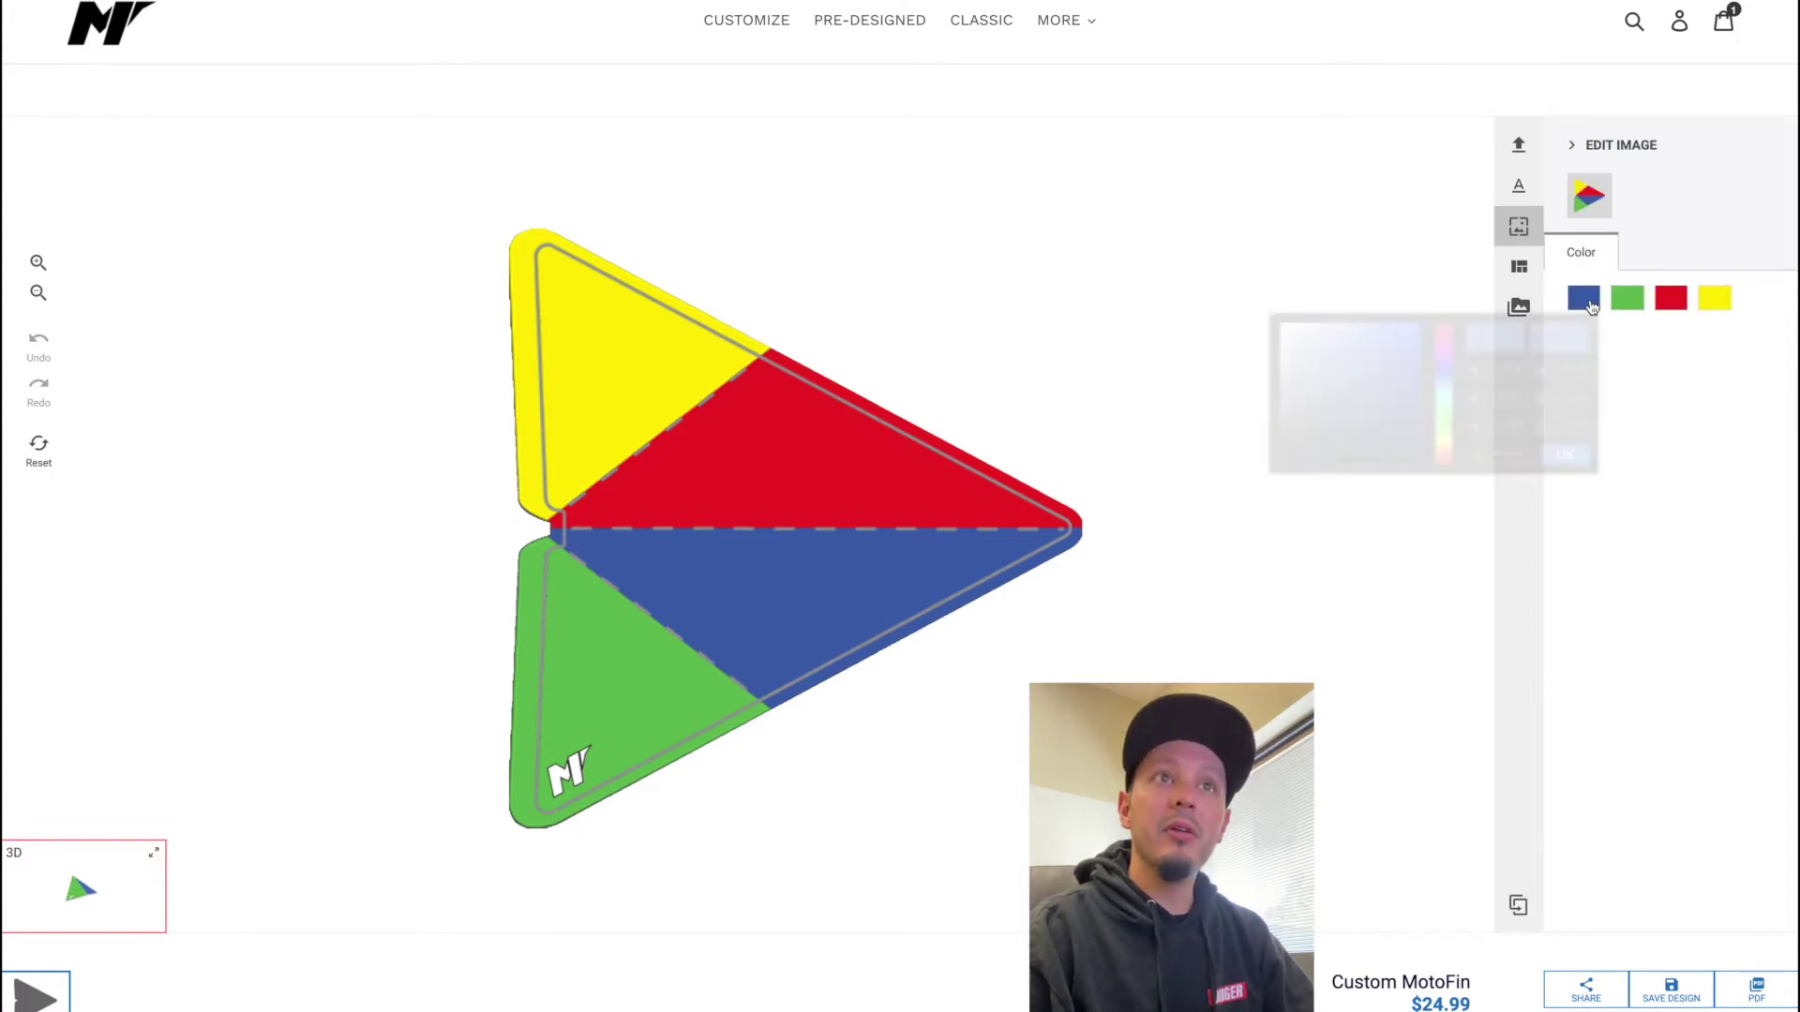
click(1444, 403)
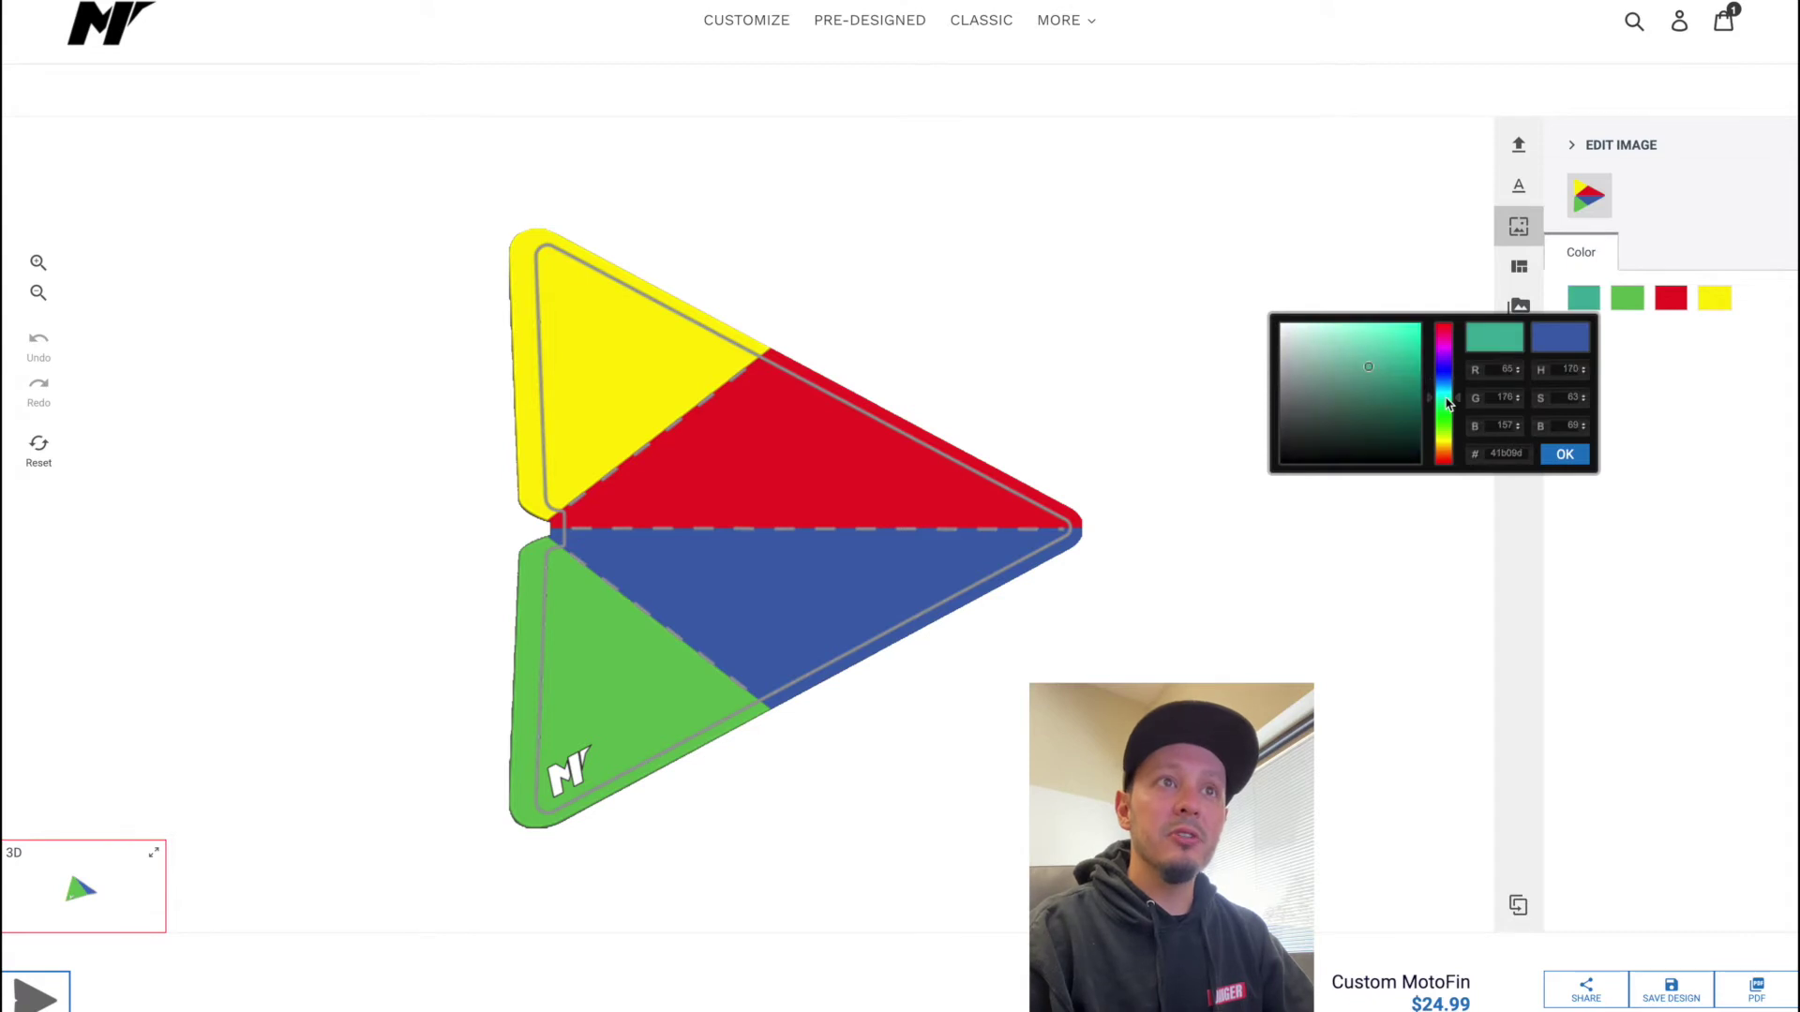
drag(1395, 371, 1418, 321)
click(1565, 455)
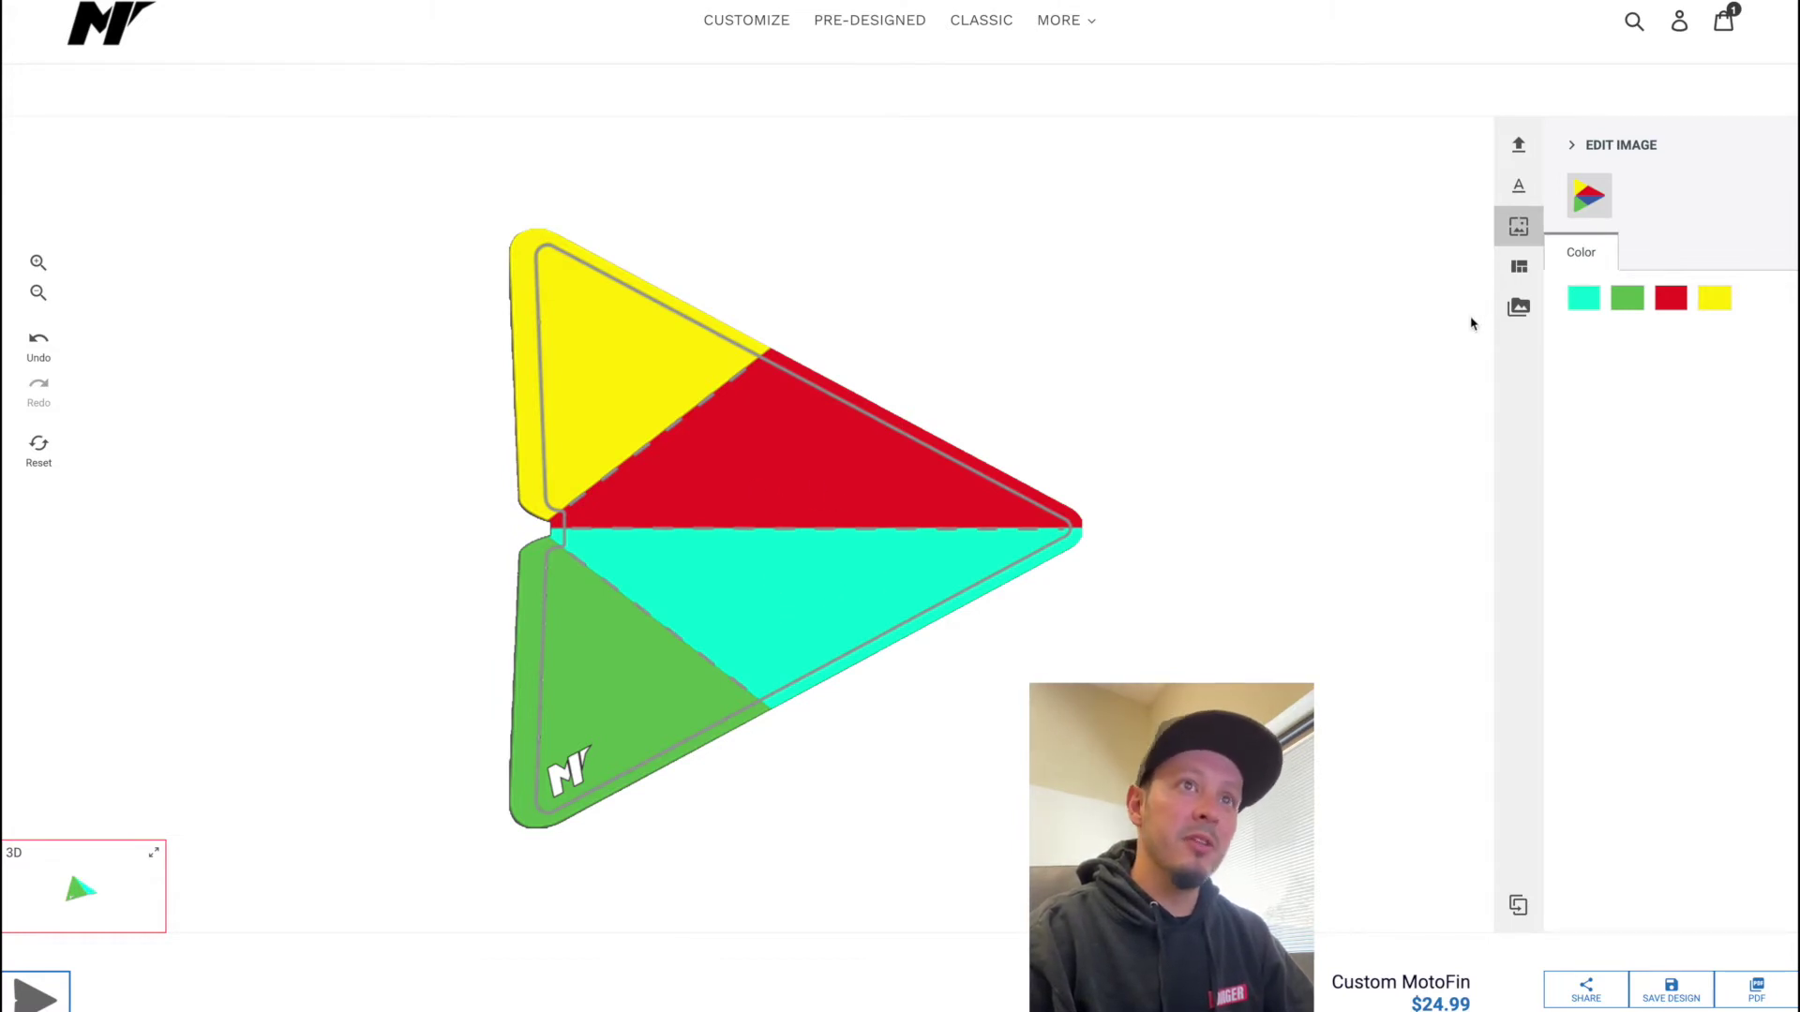
Select the cyan hex value 00ffd5 in the colour settings to copy it
click(1583, 300)
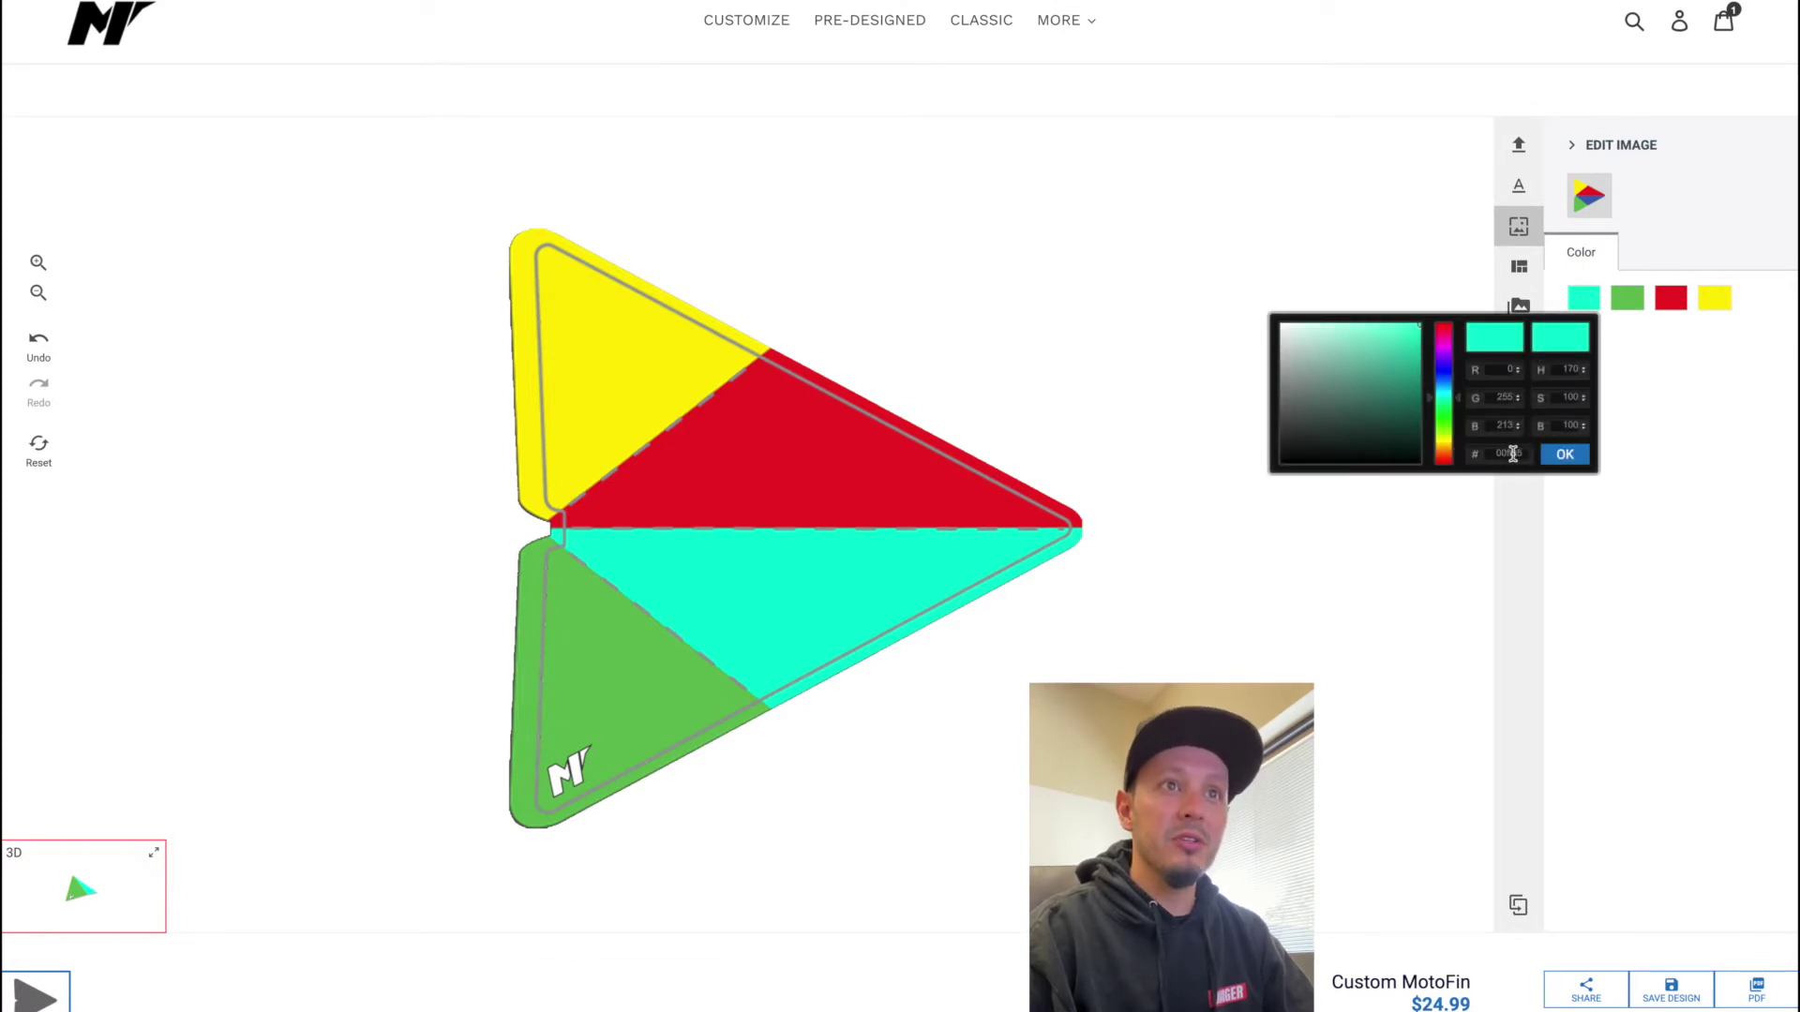
double_click(1512, 453)
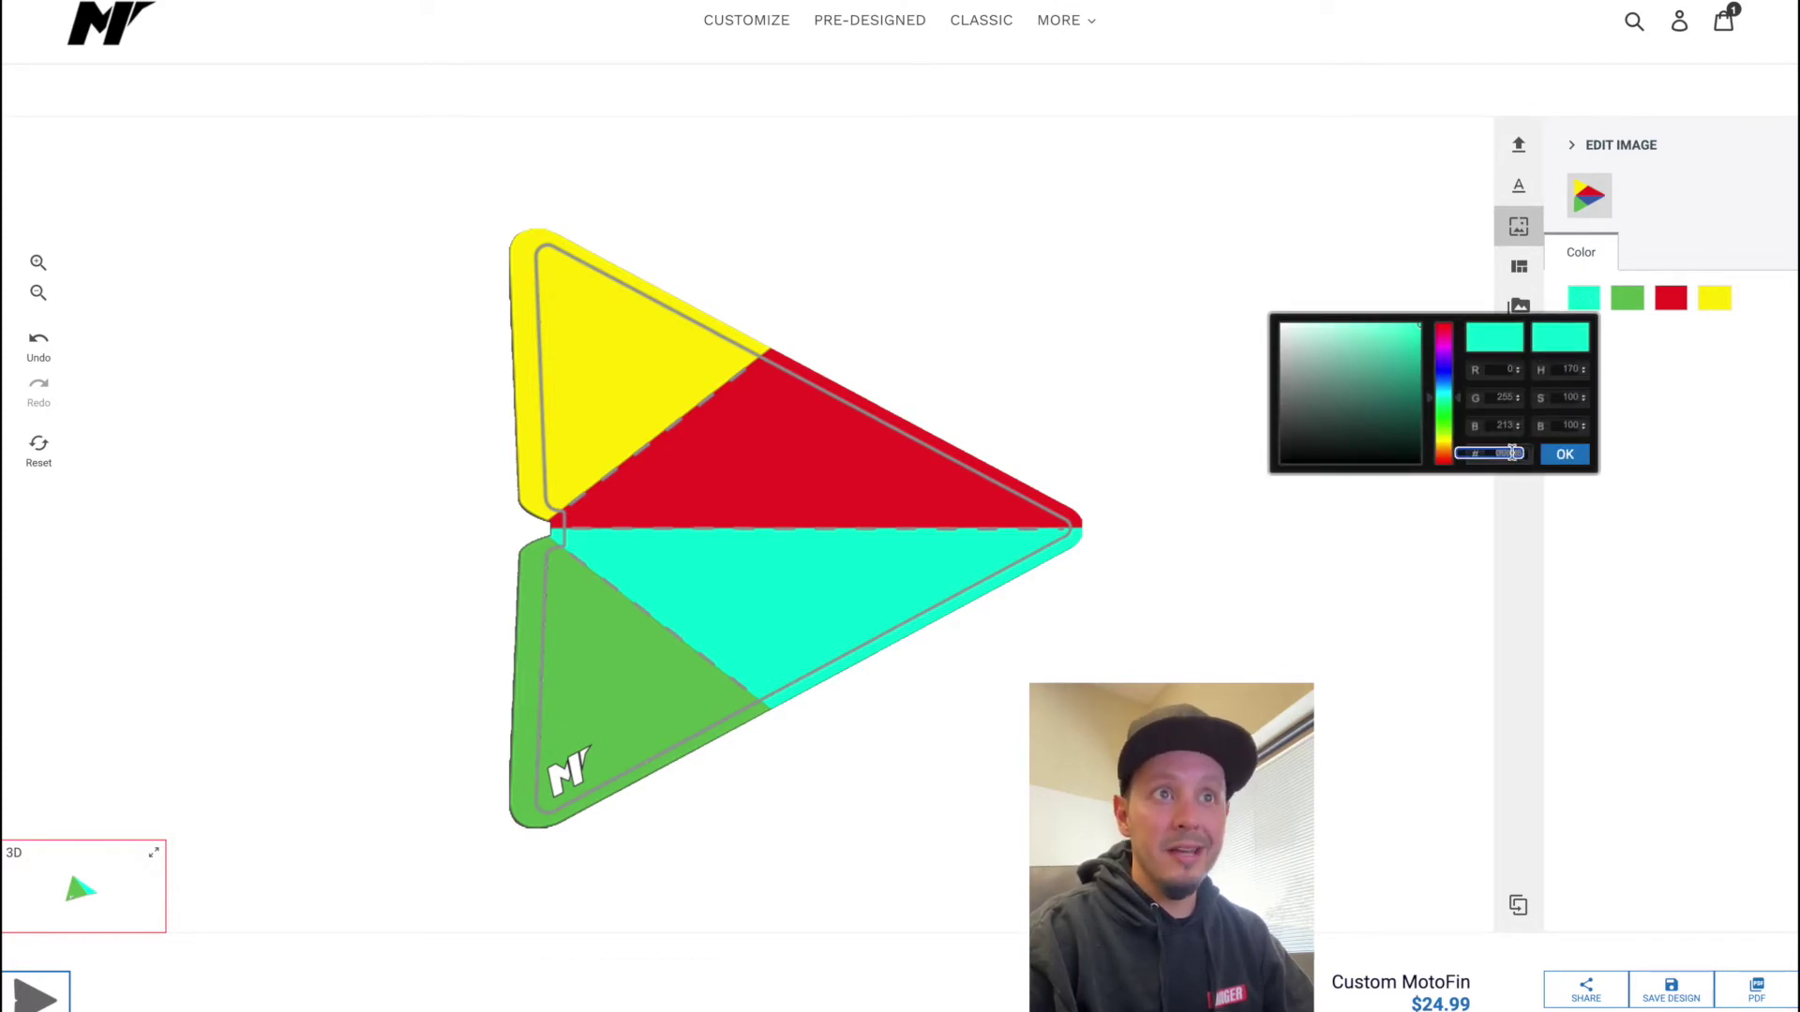
right_click(1512, 454)
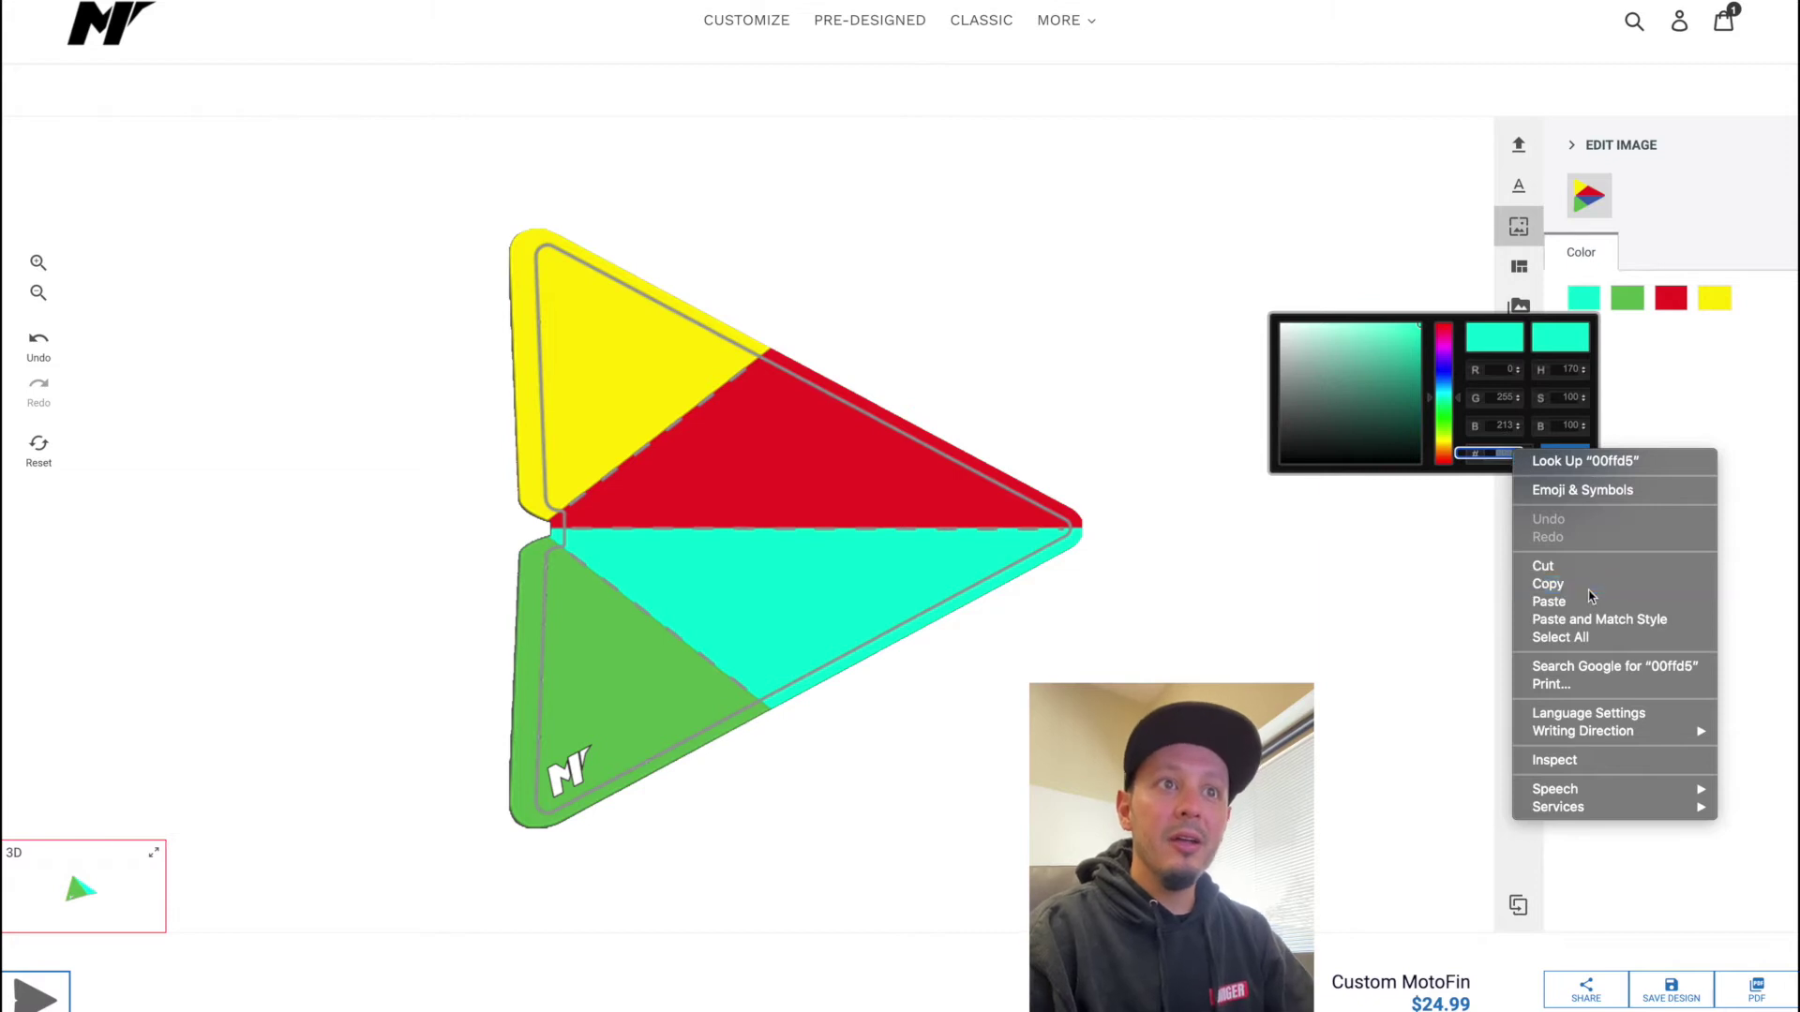
Paste cyan 00ffd5 into the red section's hex field so it turns cyan
click(1591, 590)
click(1410, 418)
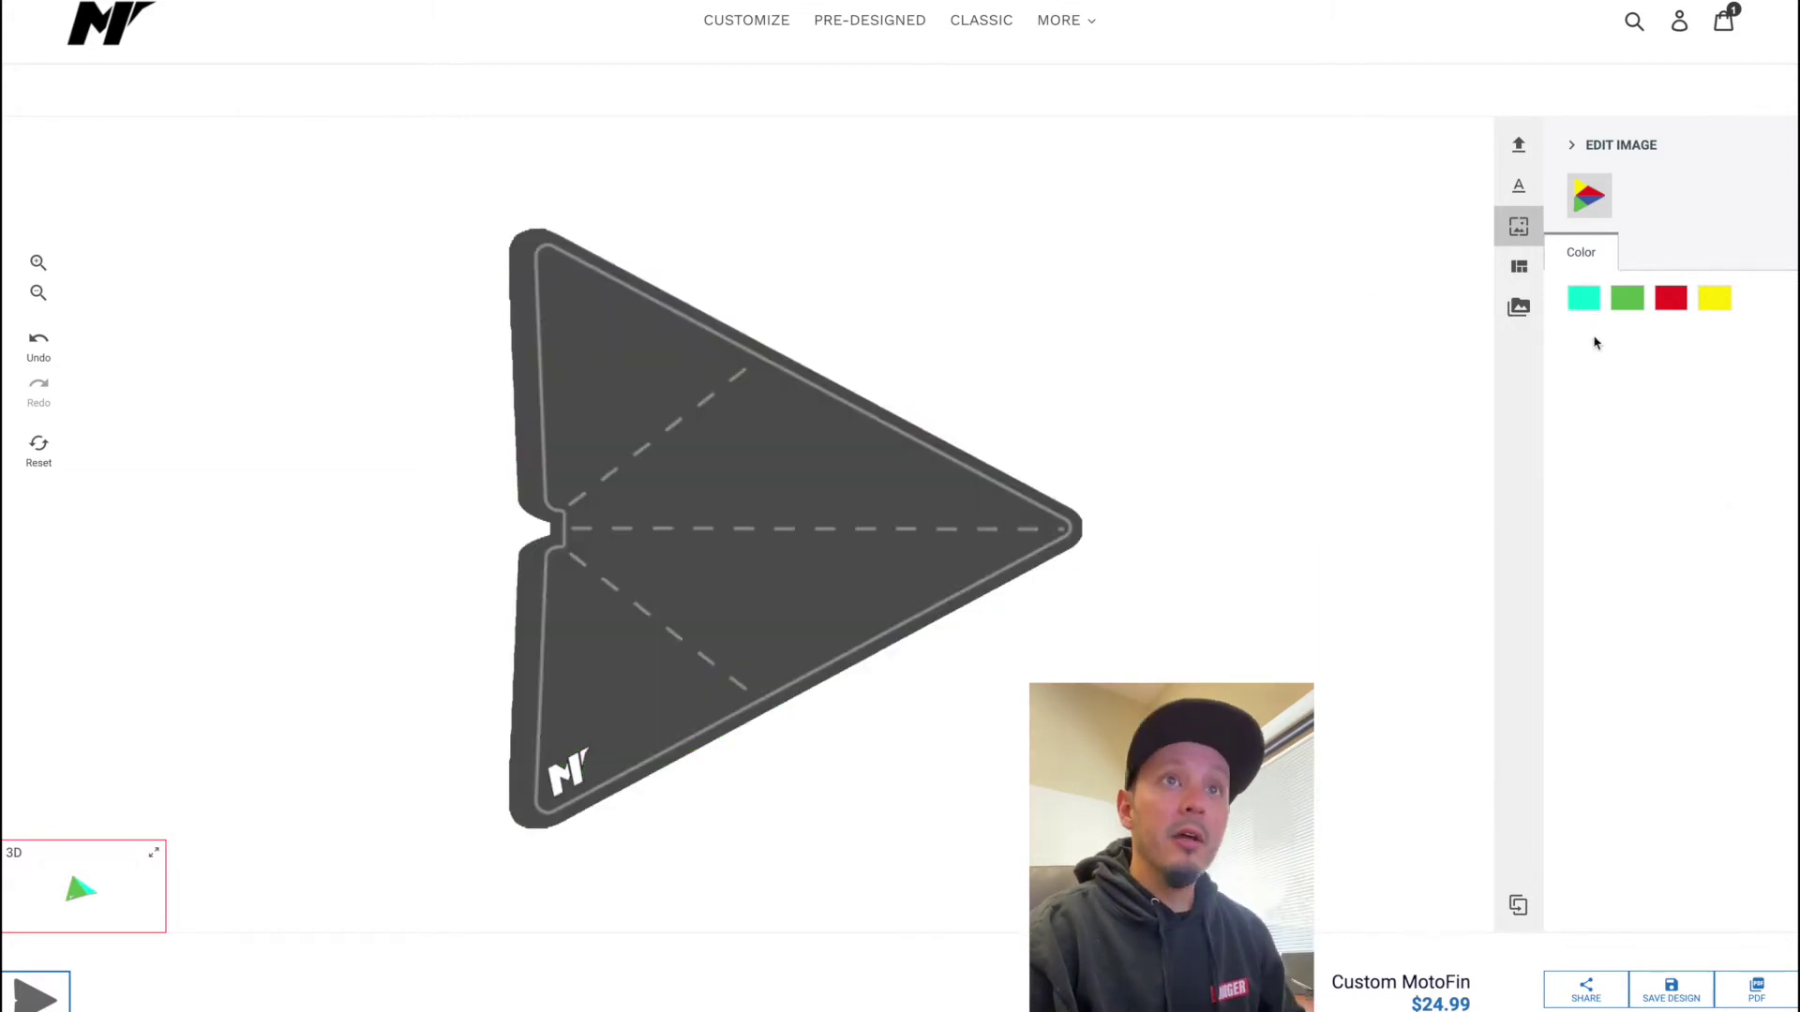
click(1671, 298)
right_click(1598, 454)
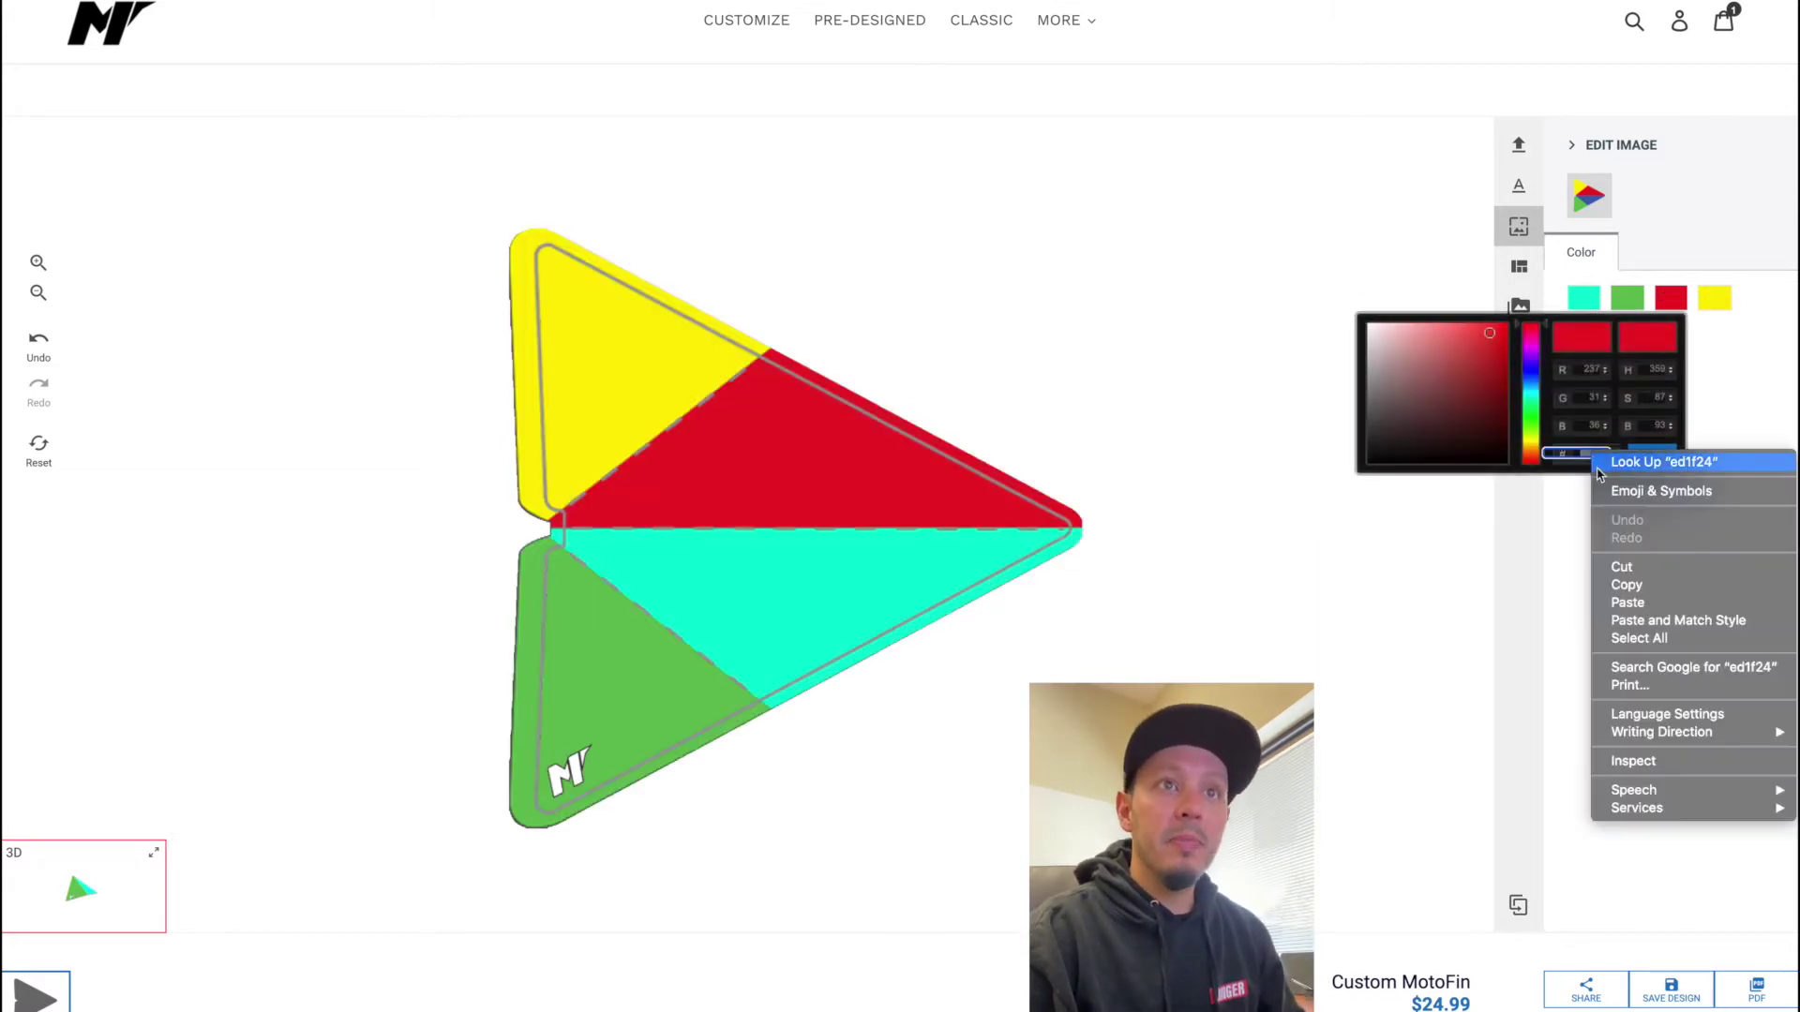
click(1627, 601)
click(1652, 454)
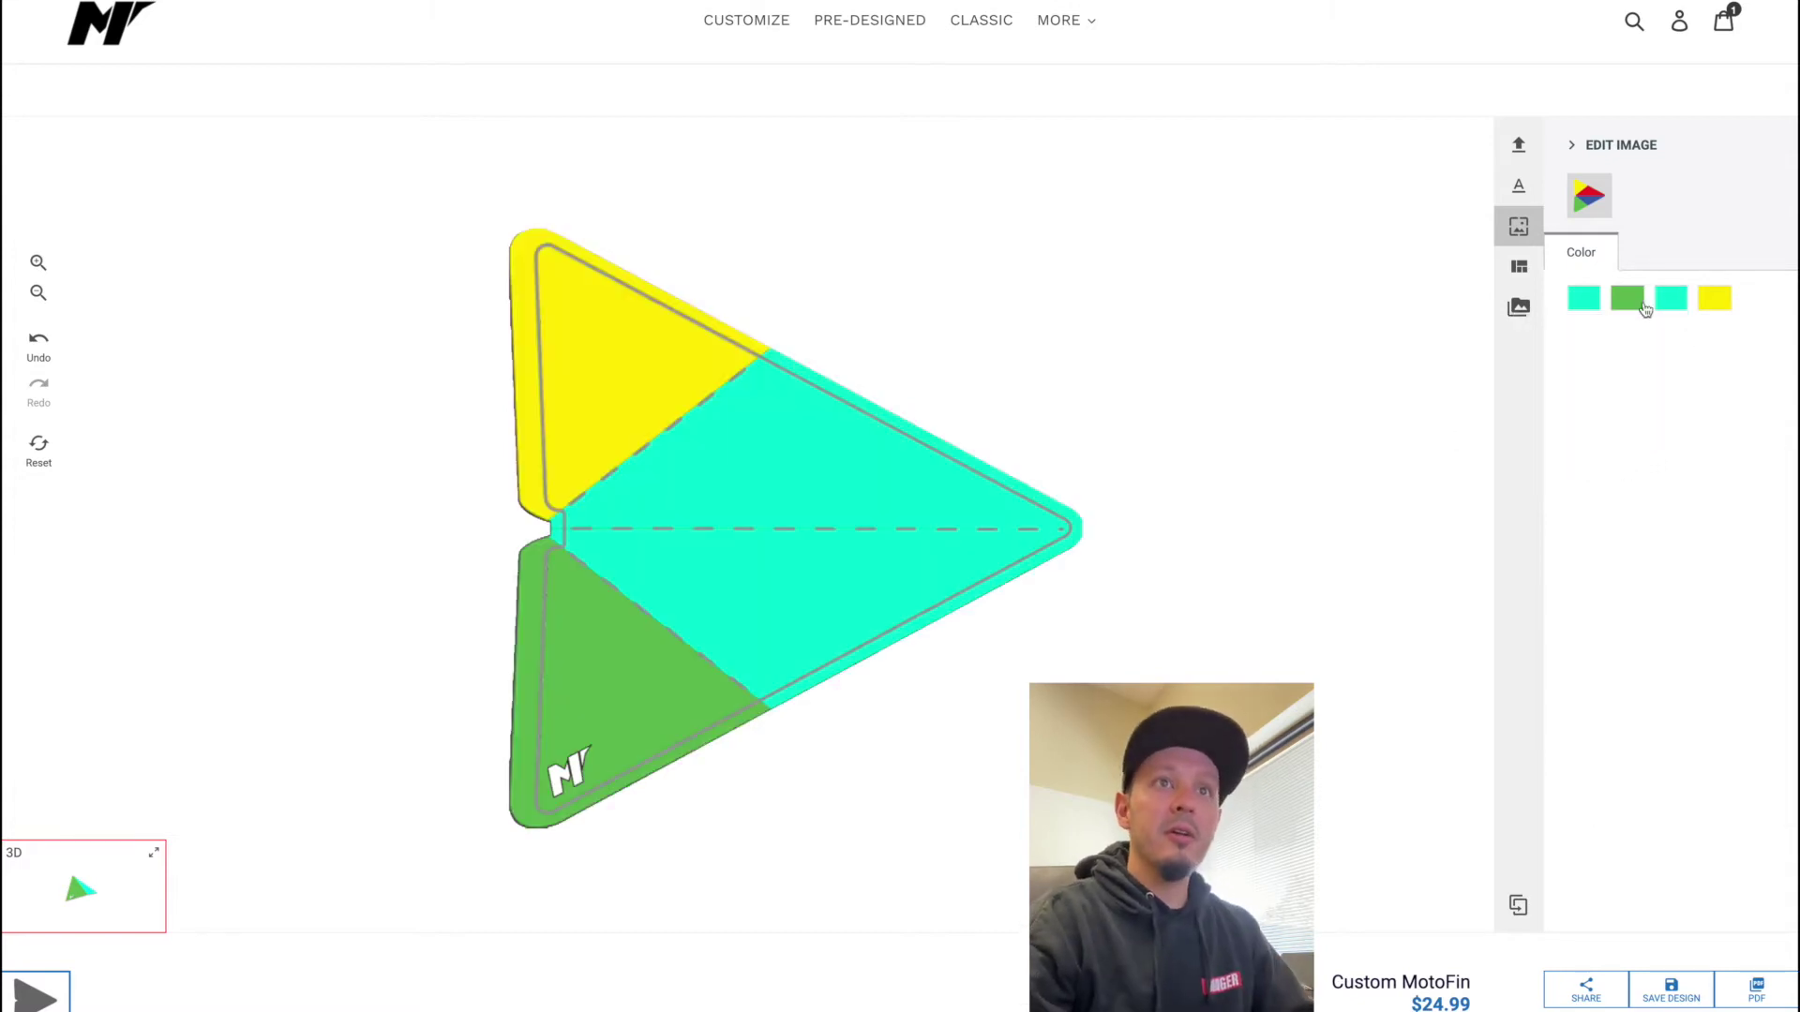
Set both outer sections, green and yellow, to black
click(1642, 306)
click(1322, 463)
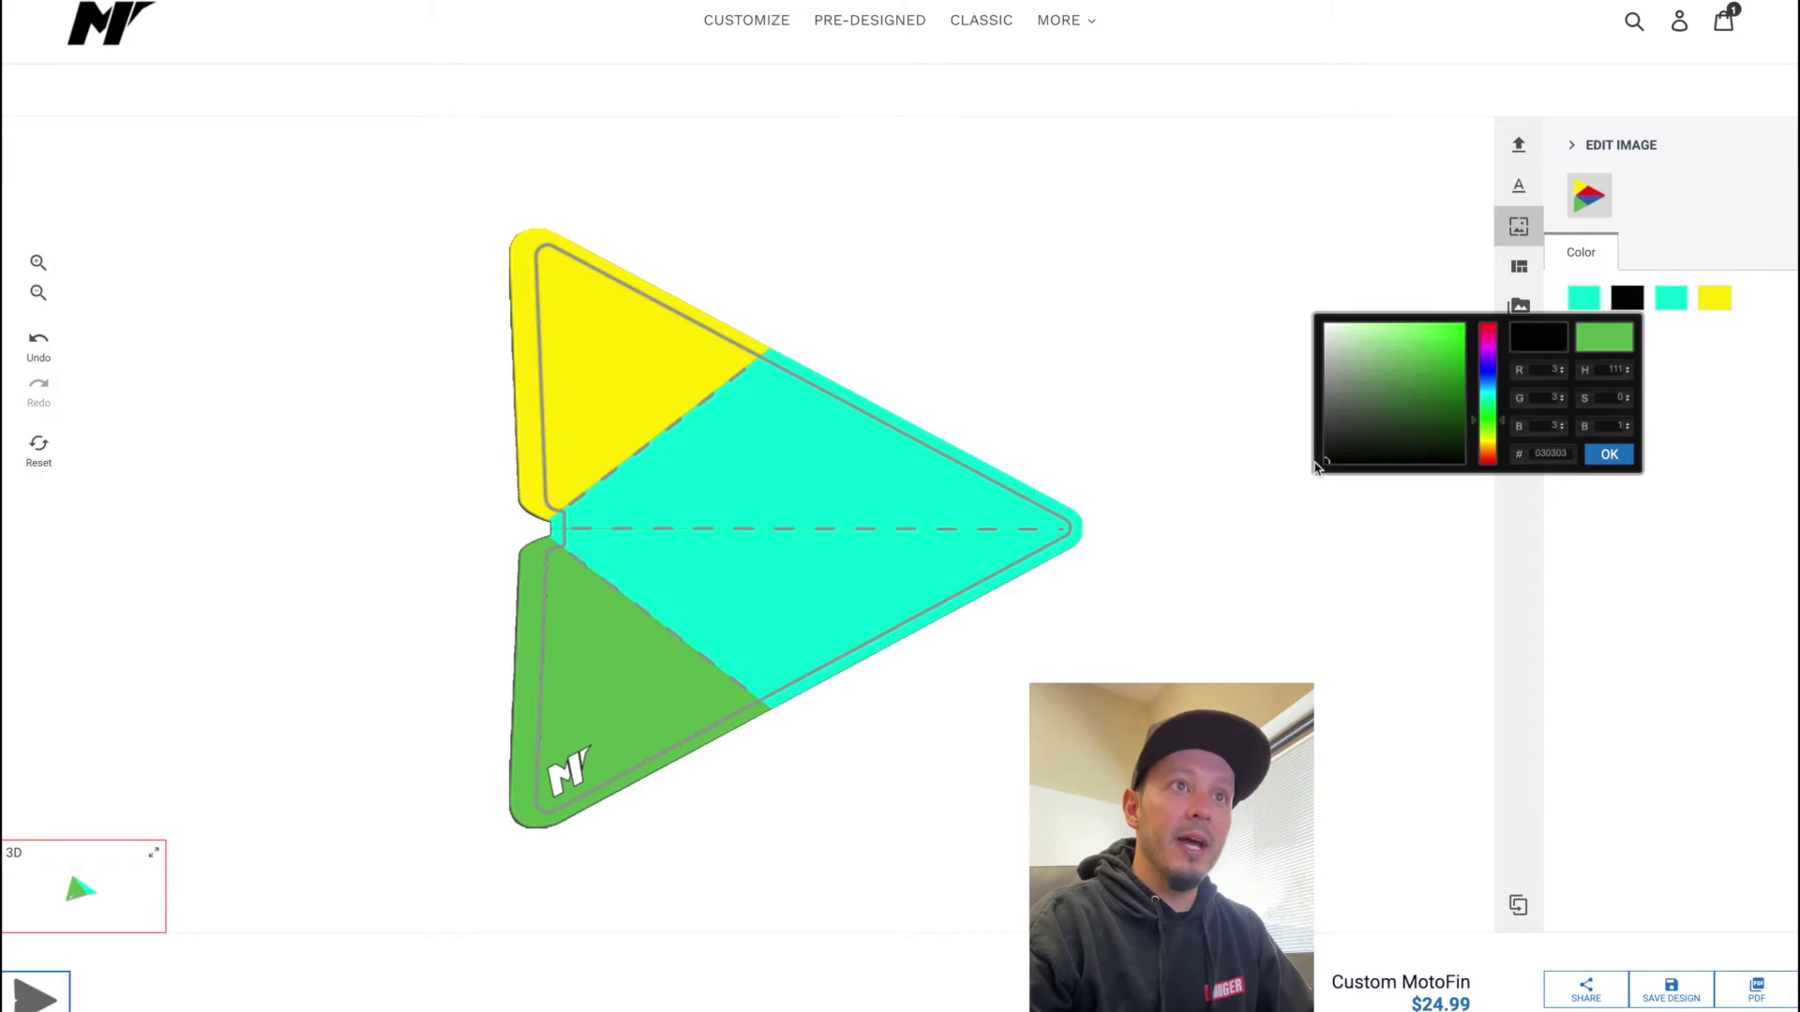
click(1595, 454)
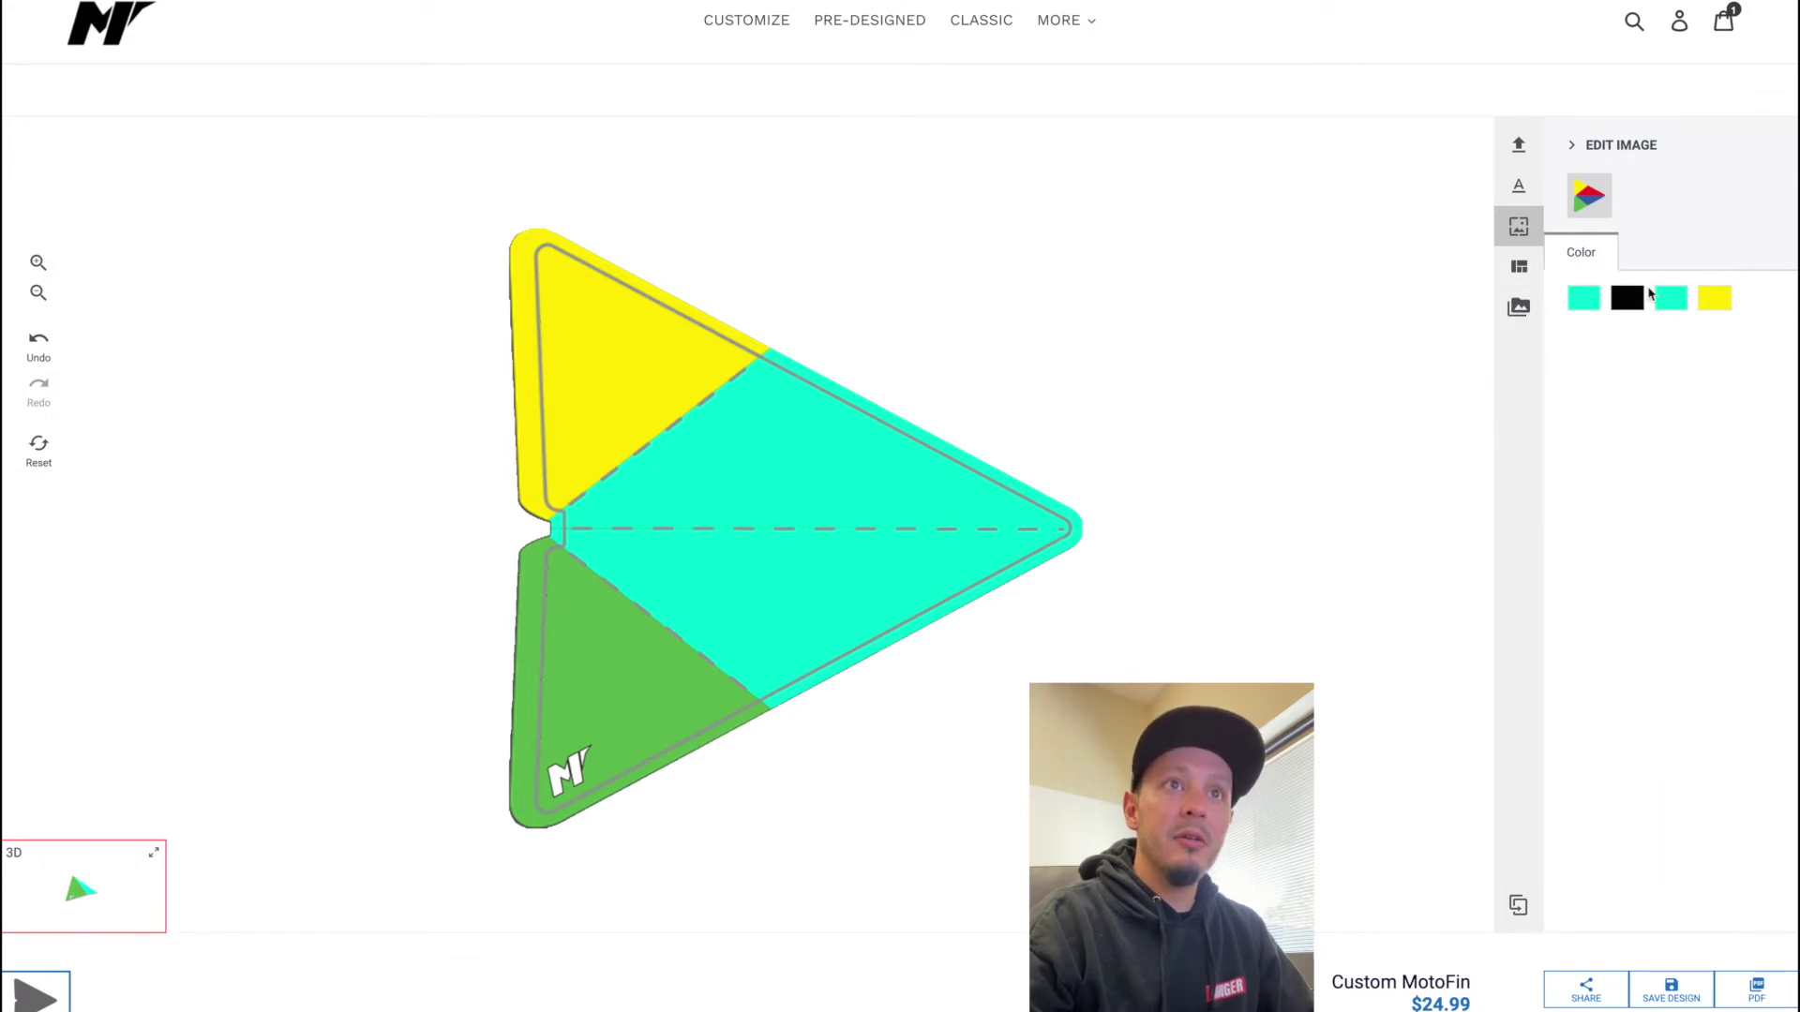
click(1712, 300)
click(1353, 509)
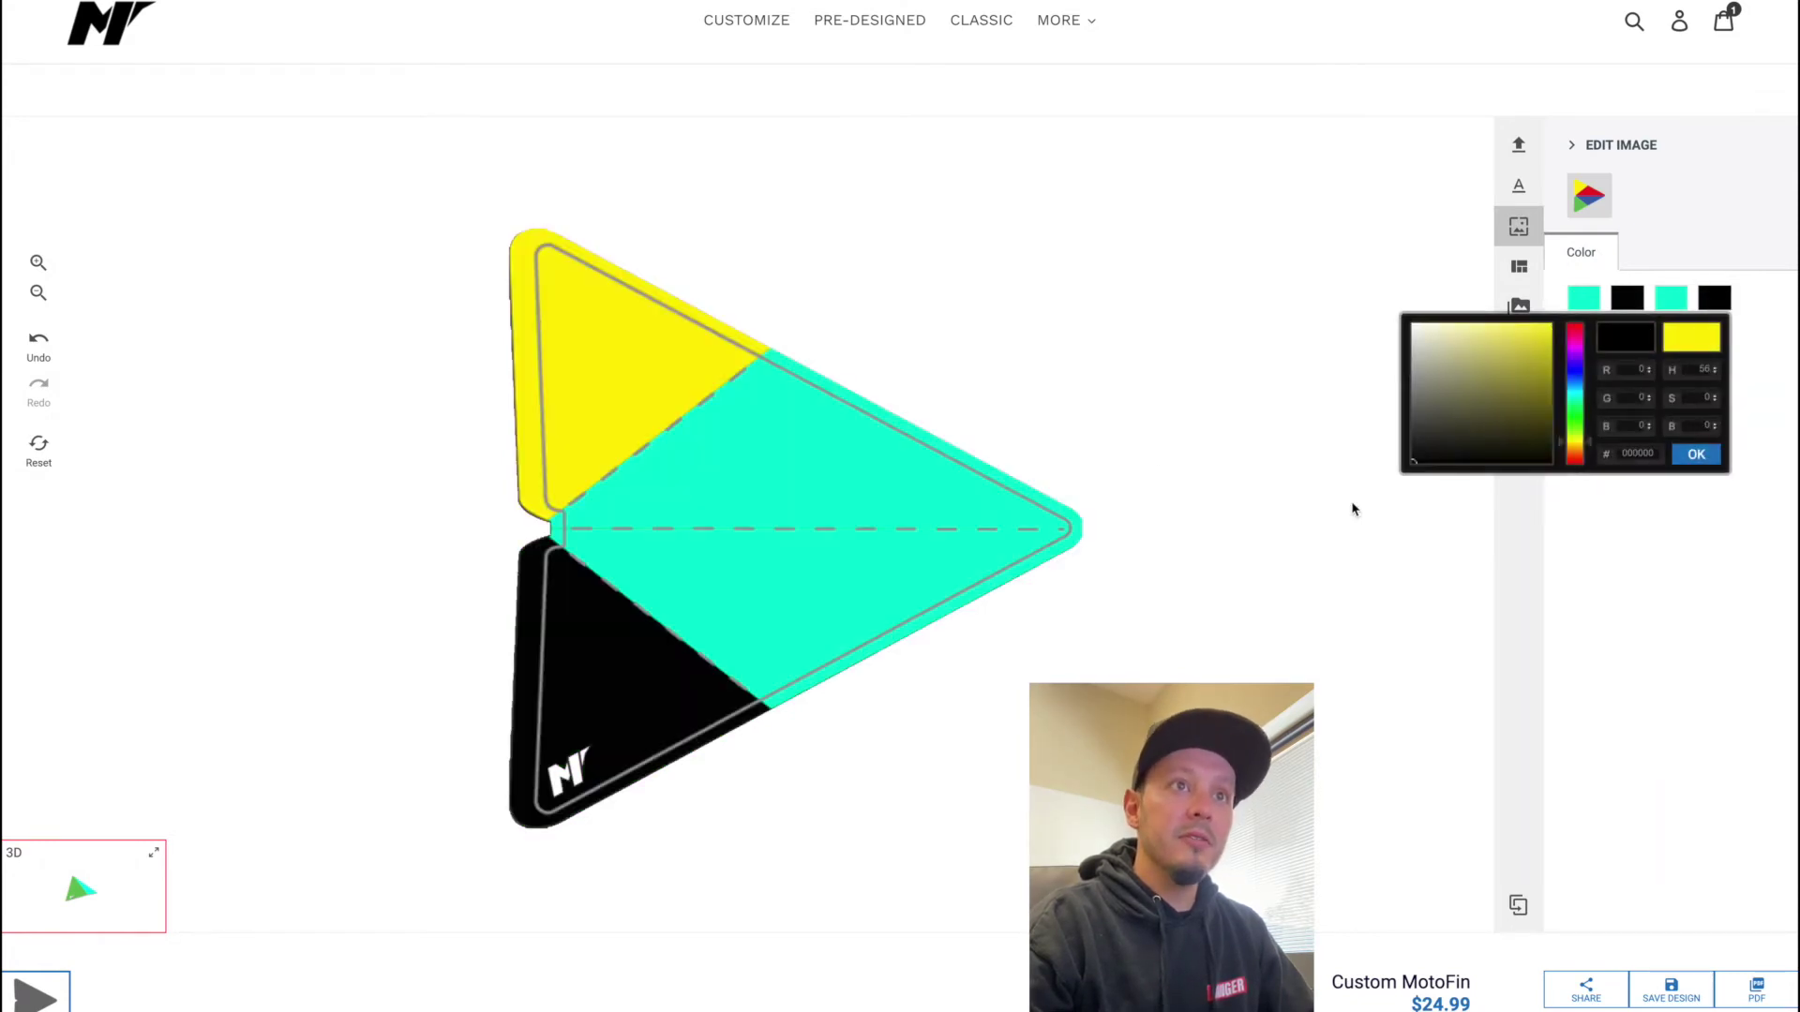
click(1700, 453)
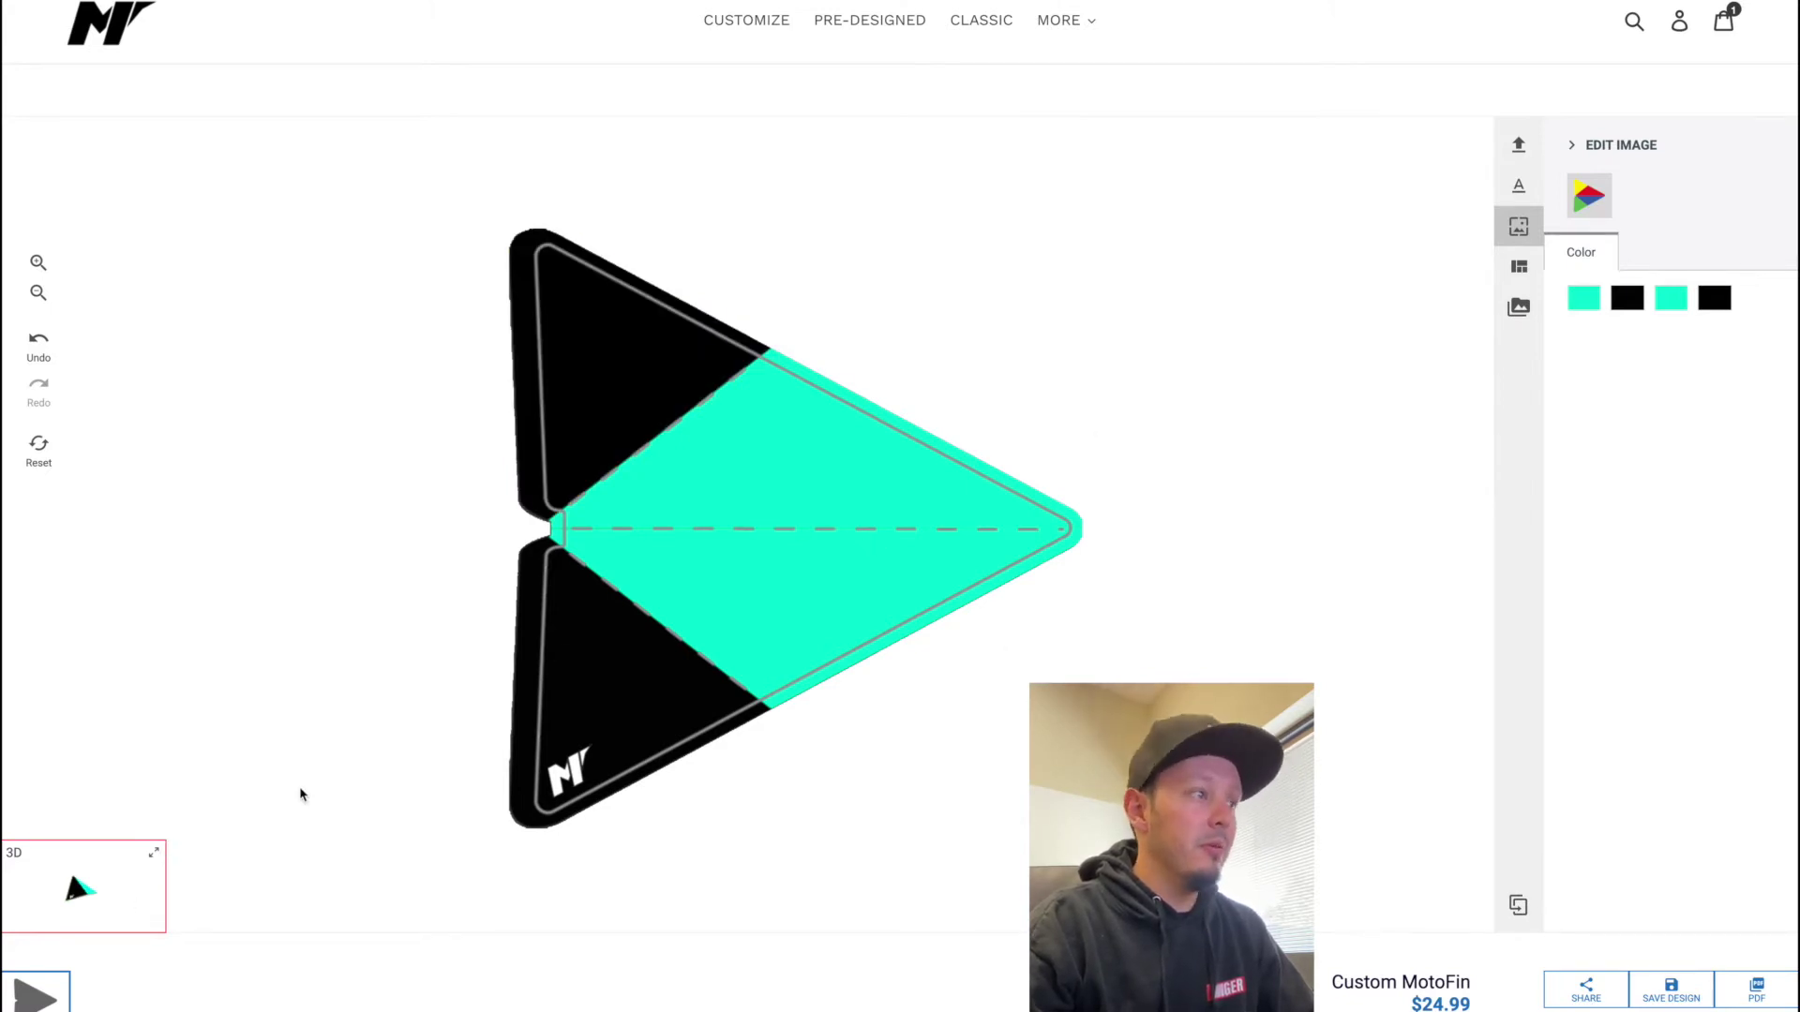
Check the black and turquoise fin in the 3D preview, then return to the flat design
click(156, 853)
drag(824, 462, 734, 440)
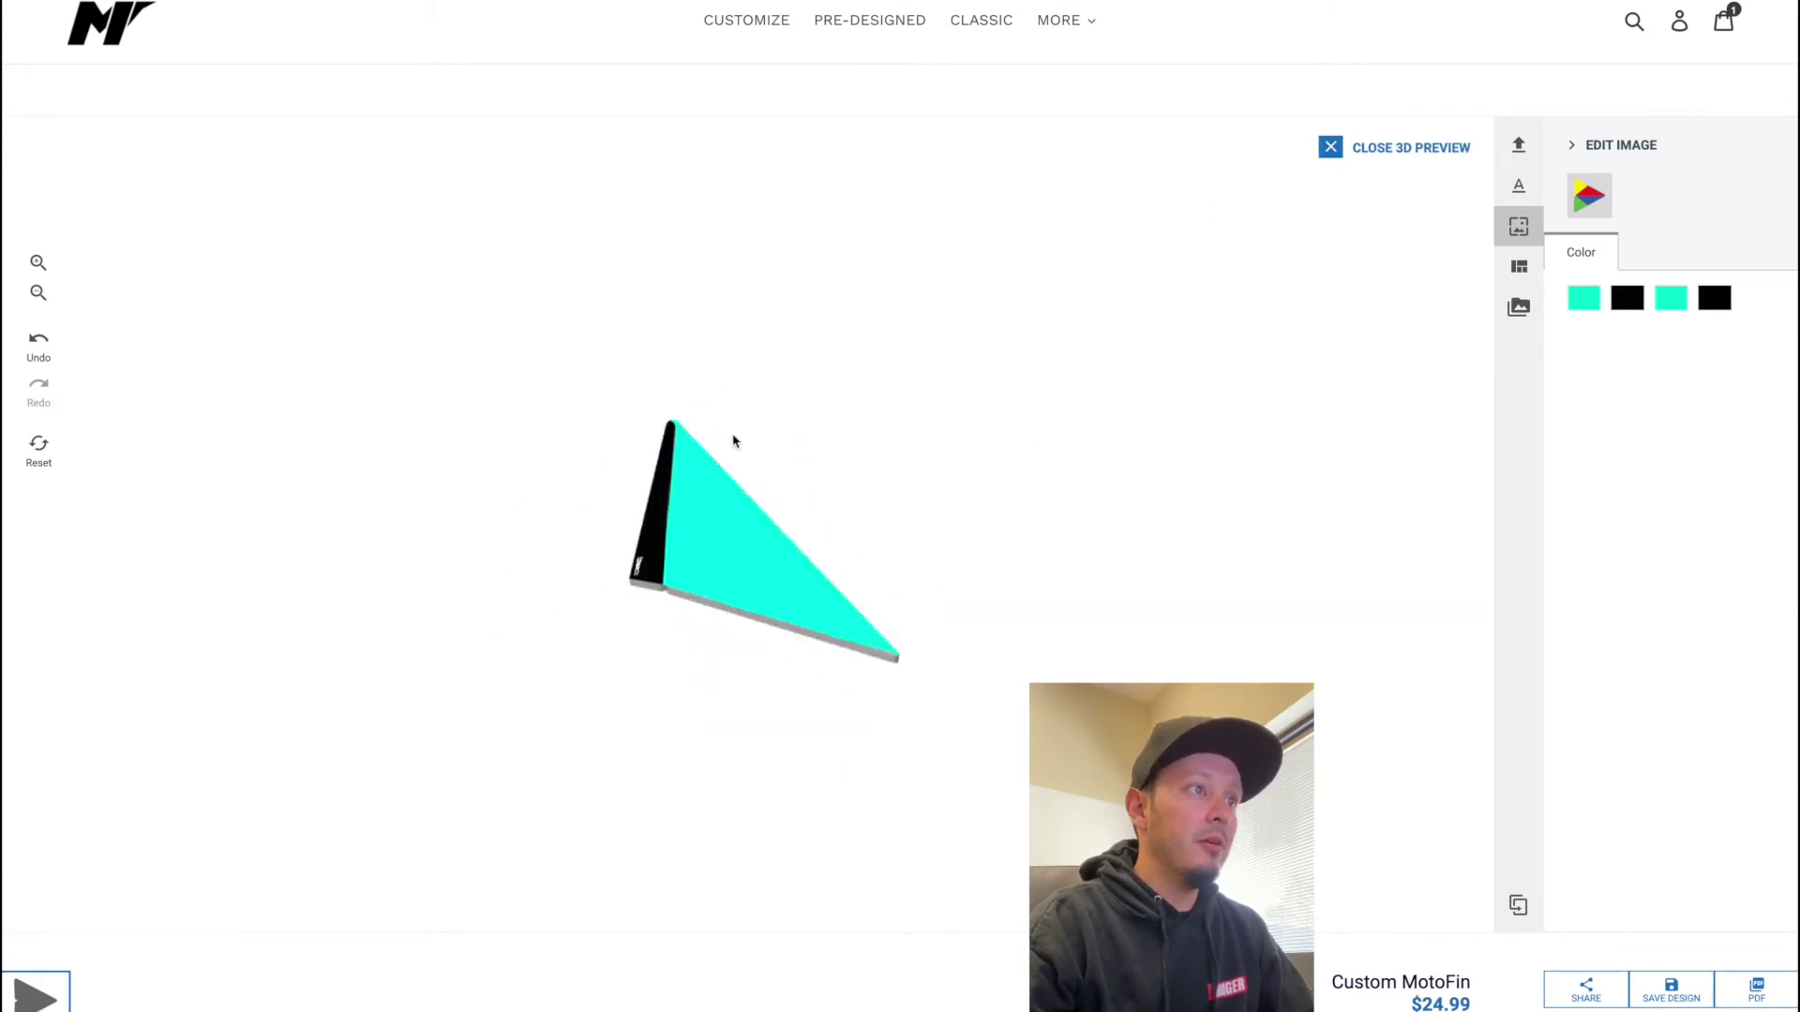
click(1319, 155)
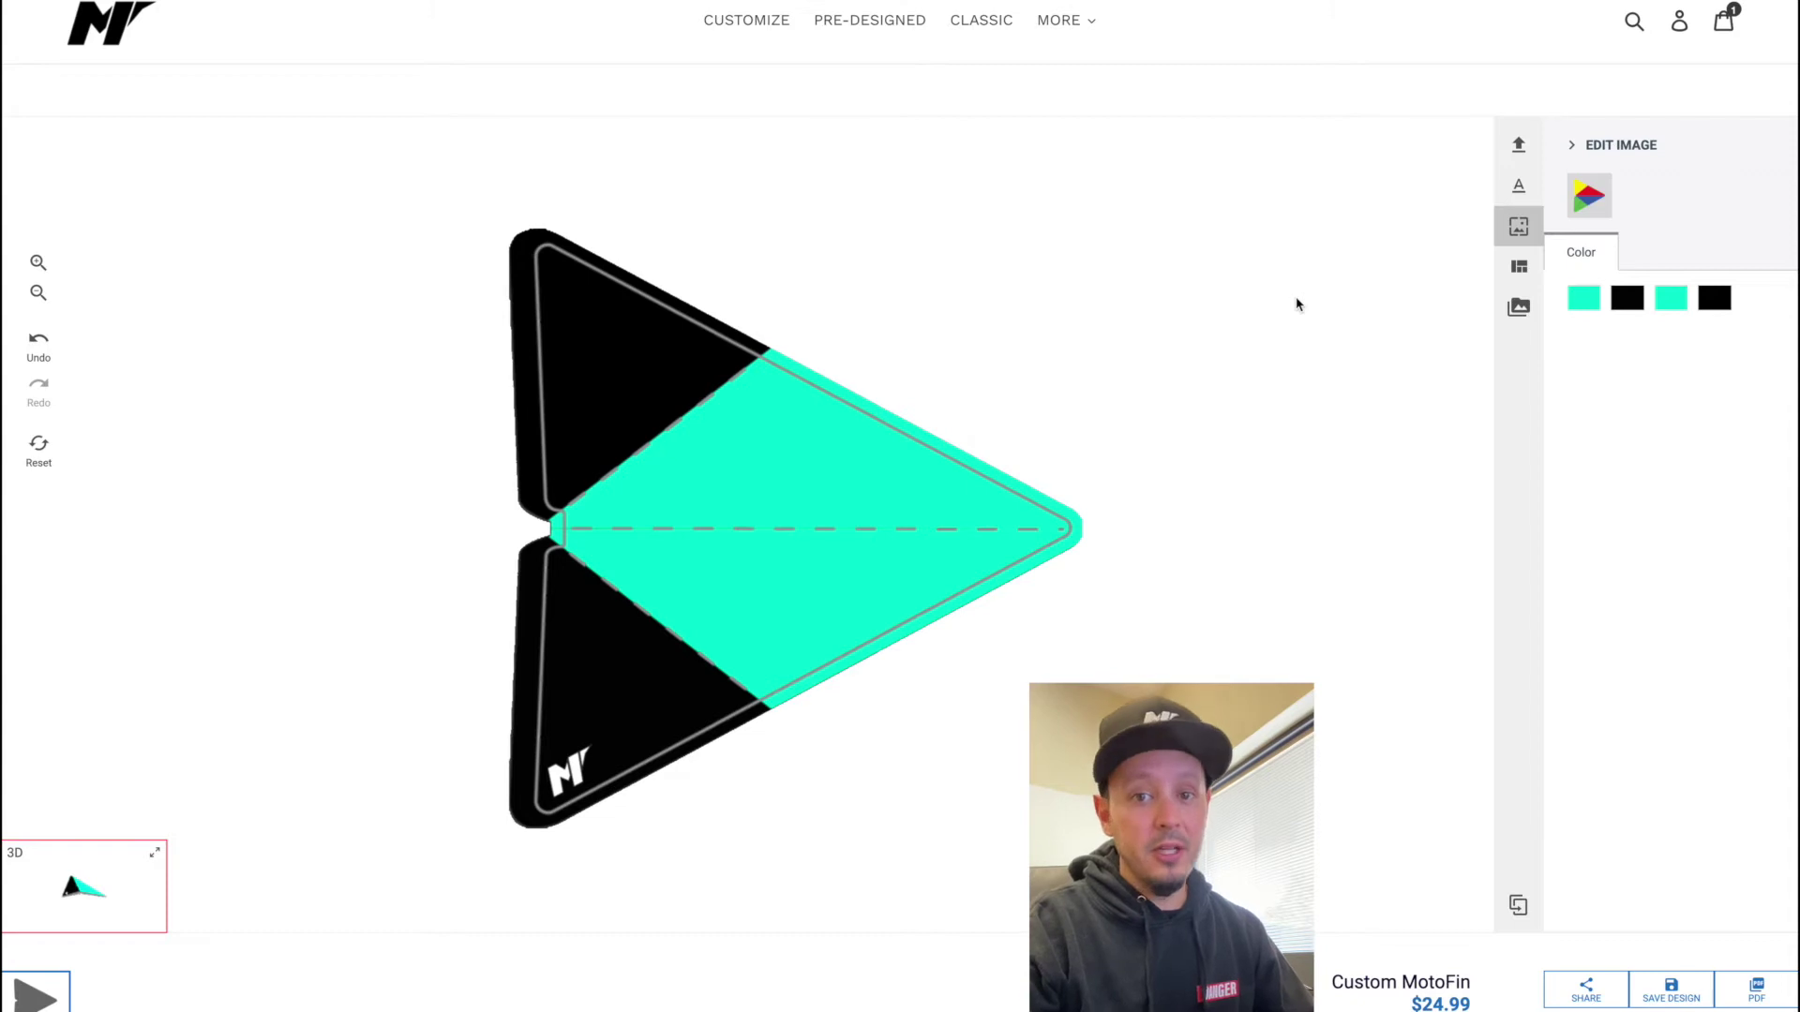
click(1511, 144)
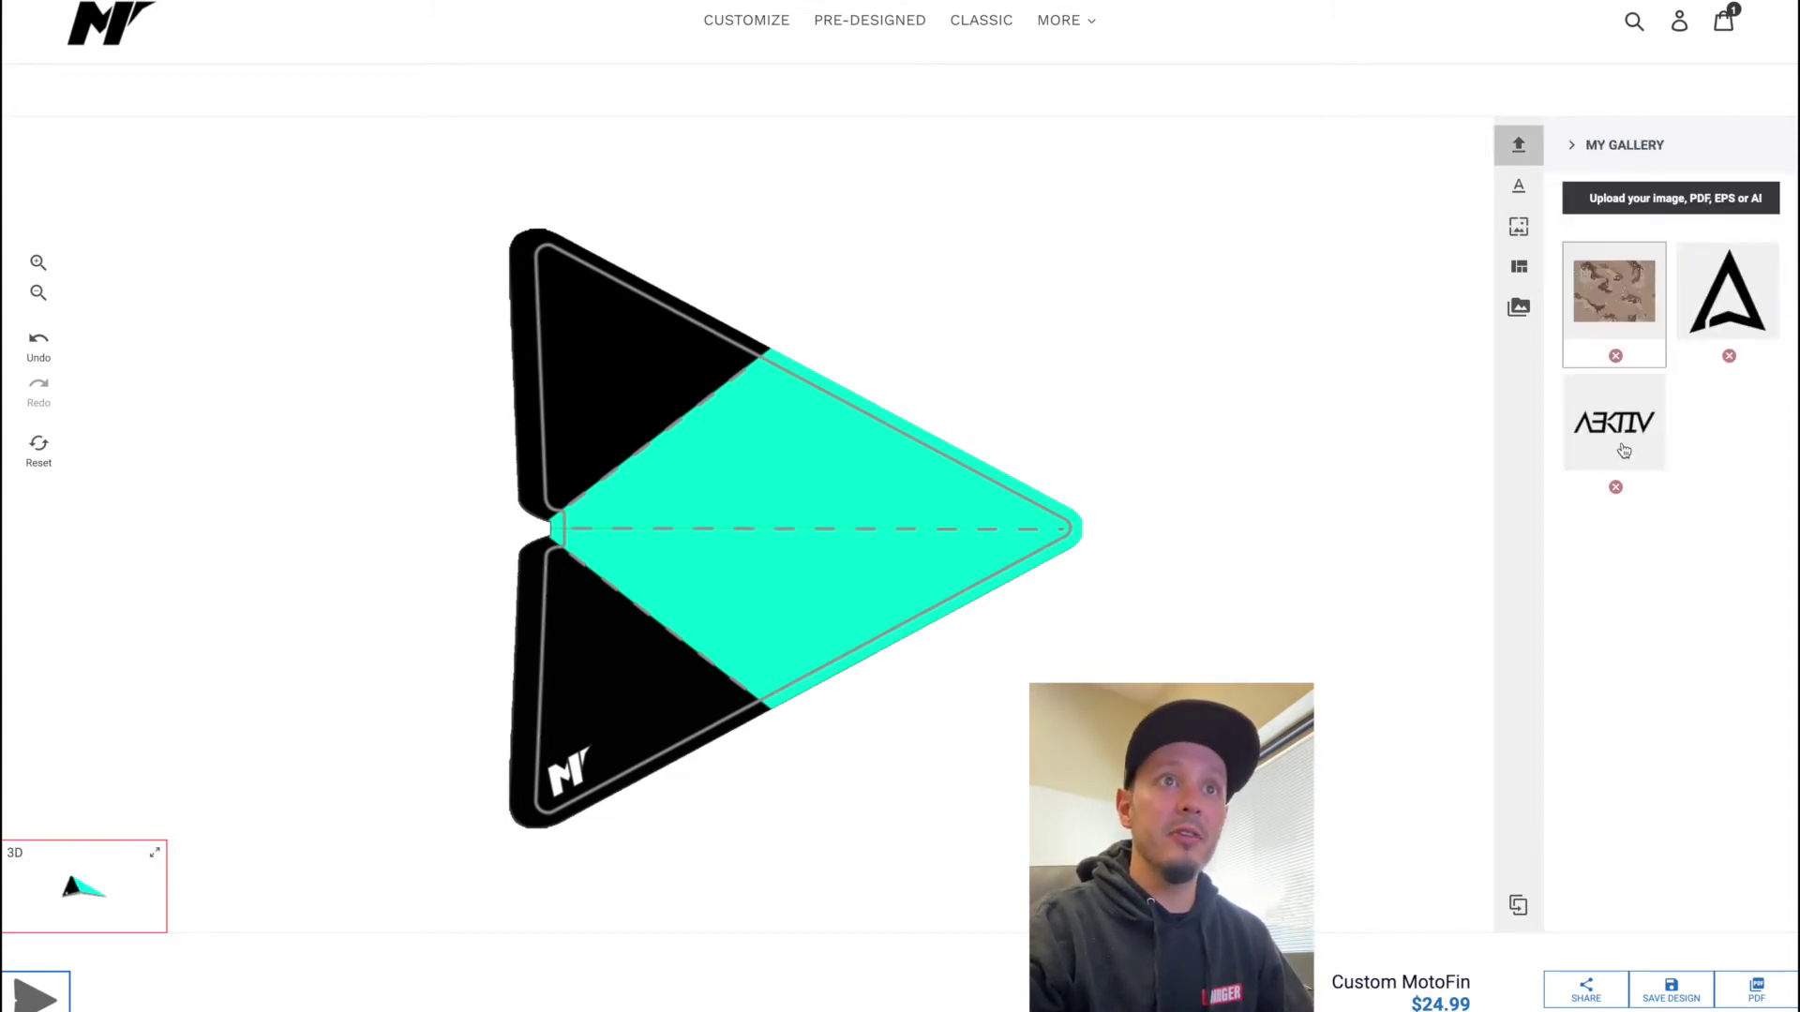
Place the AEKTIV logo on the fin, shrink it and position it below the centre line
click(1592, 429)
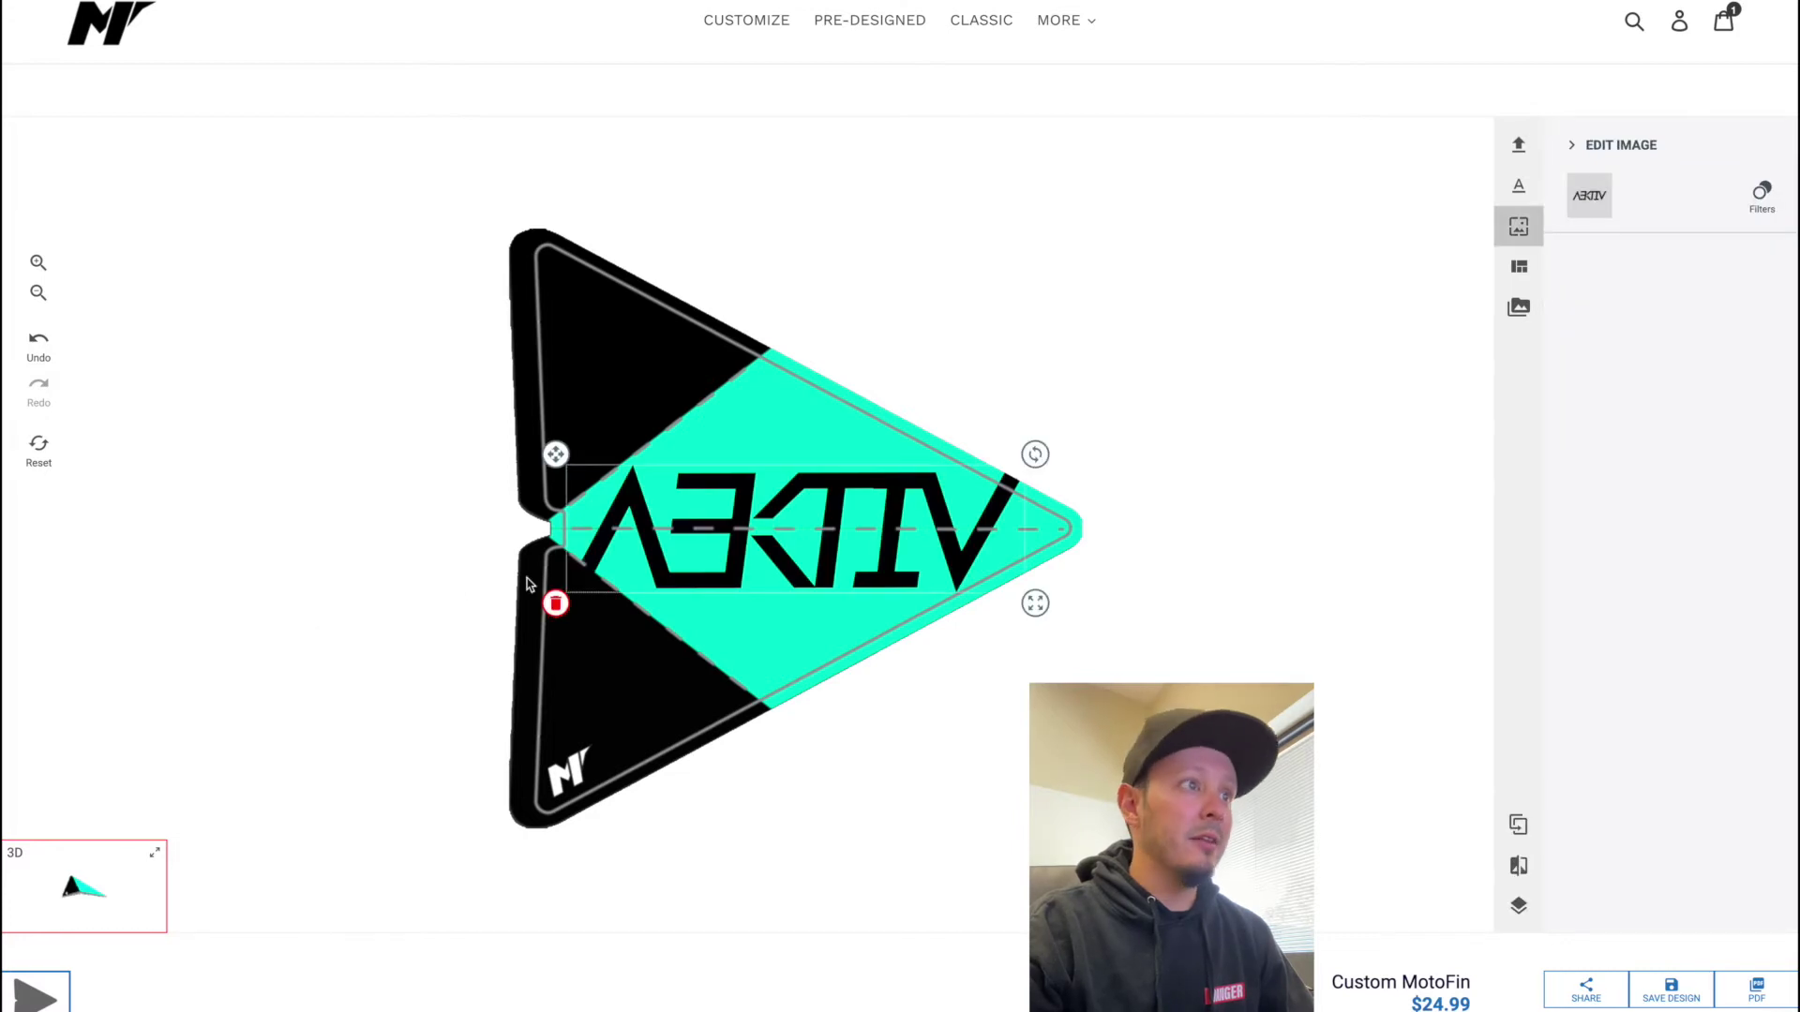
drag(1037, 607, 972, 580)
drag(862, 553, 945, 628)
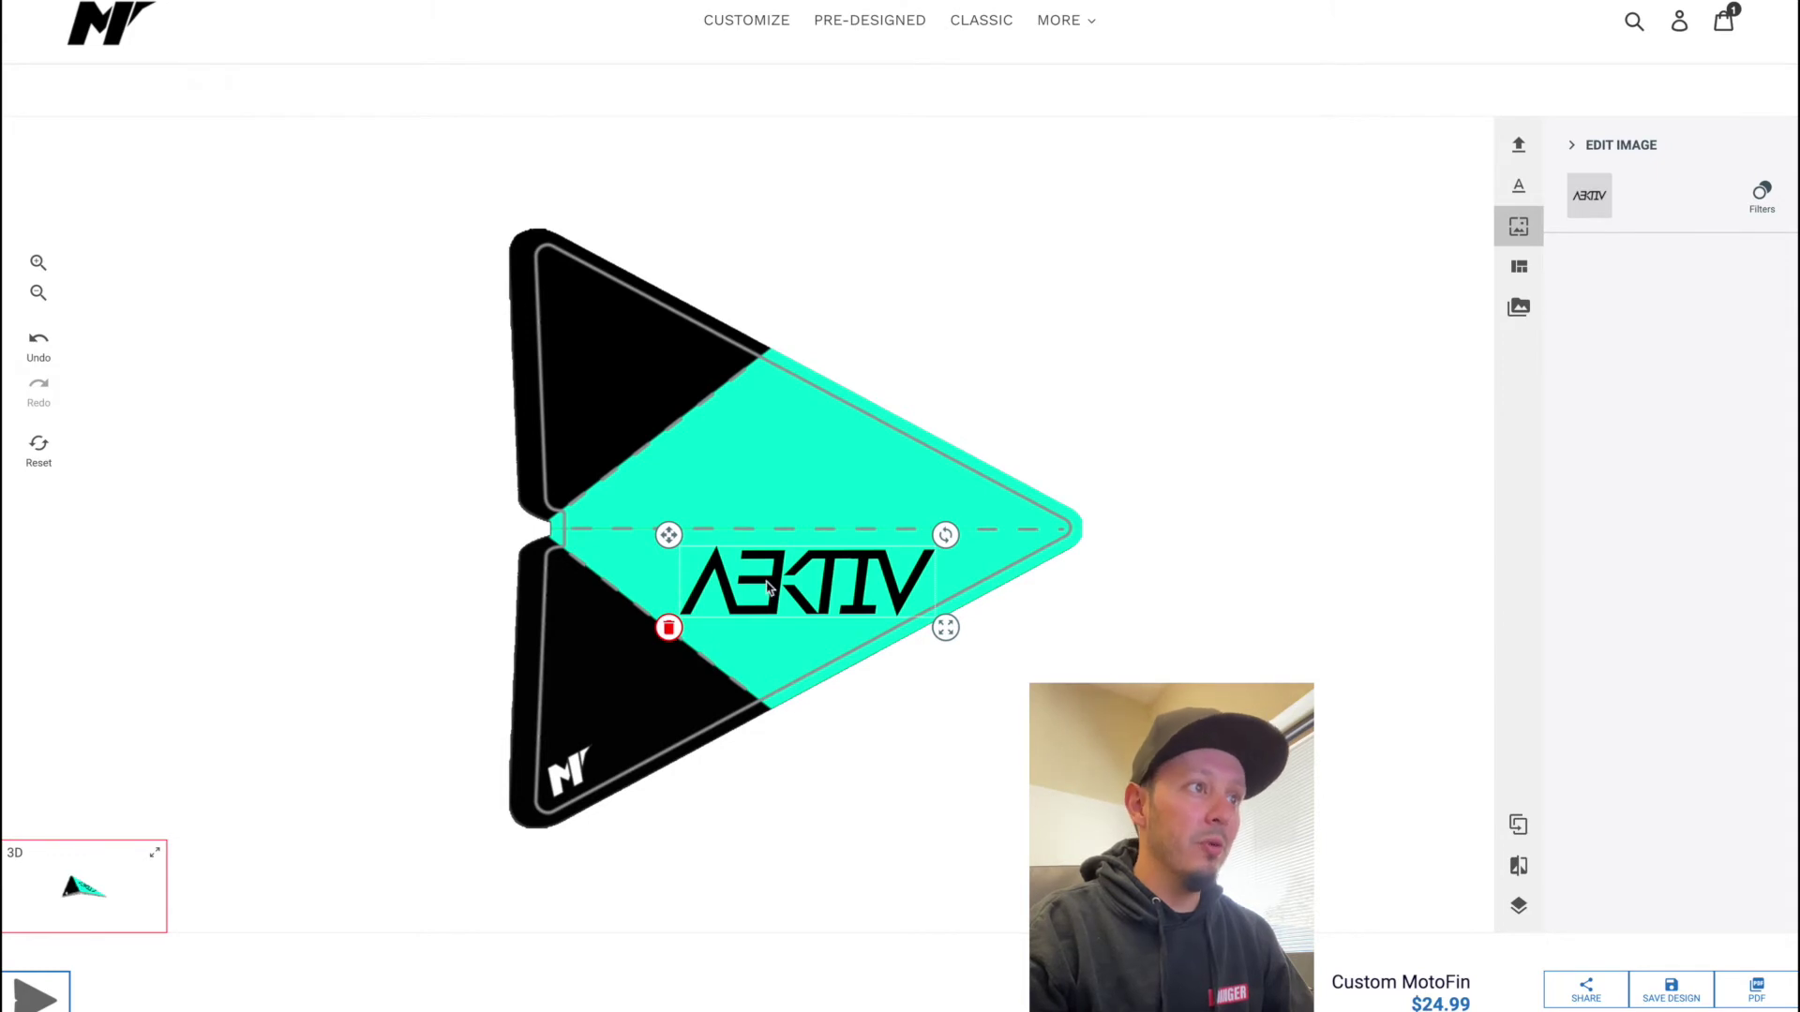
drag(767, 586, 826, 605)
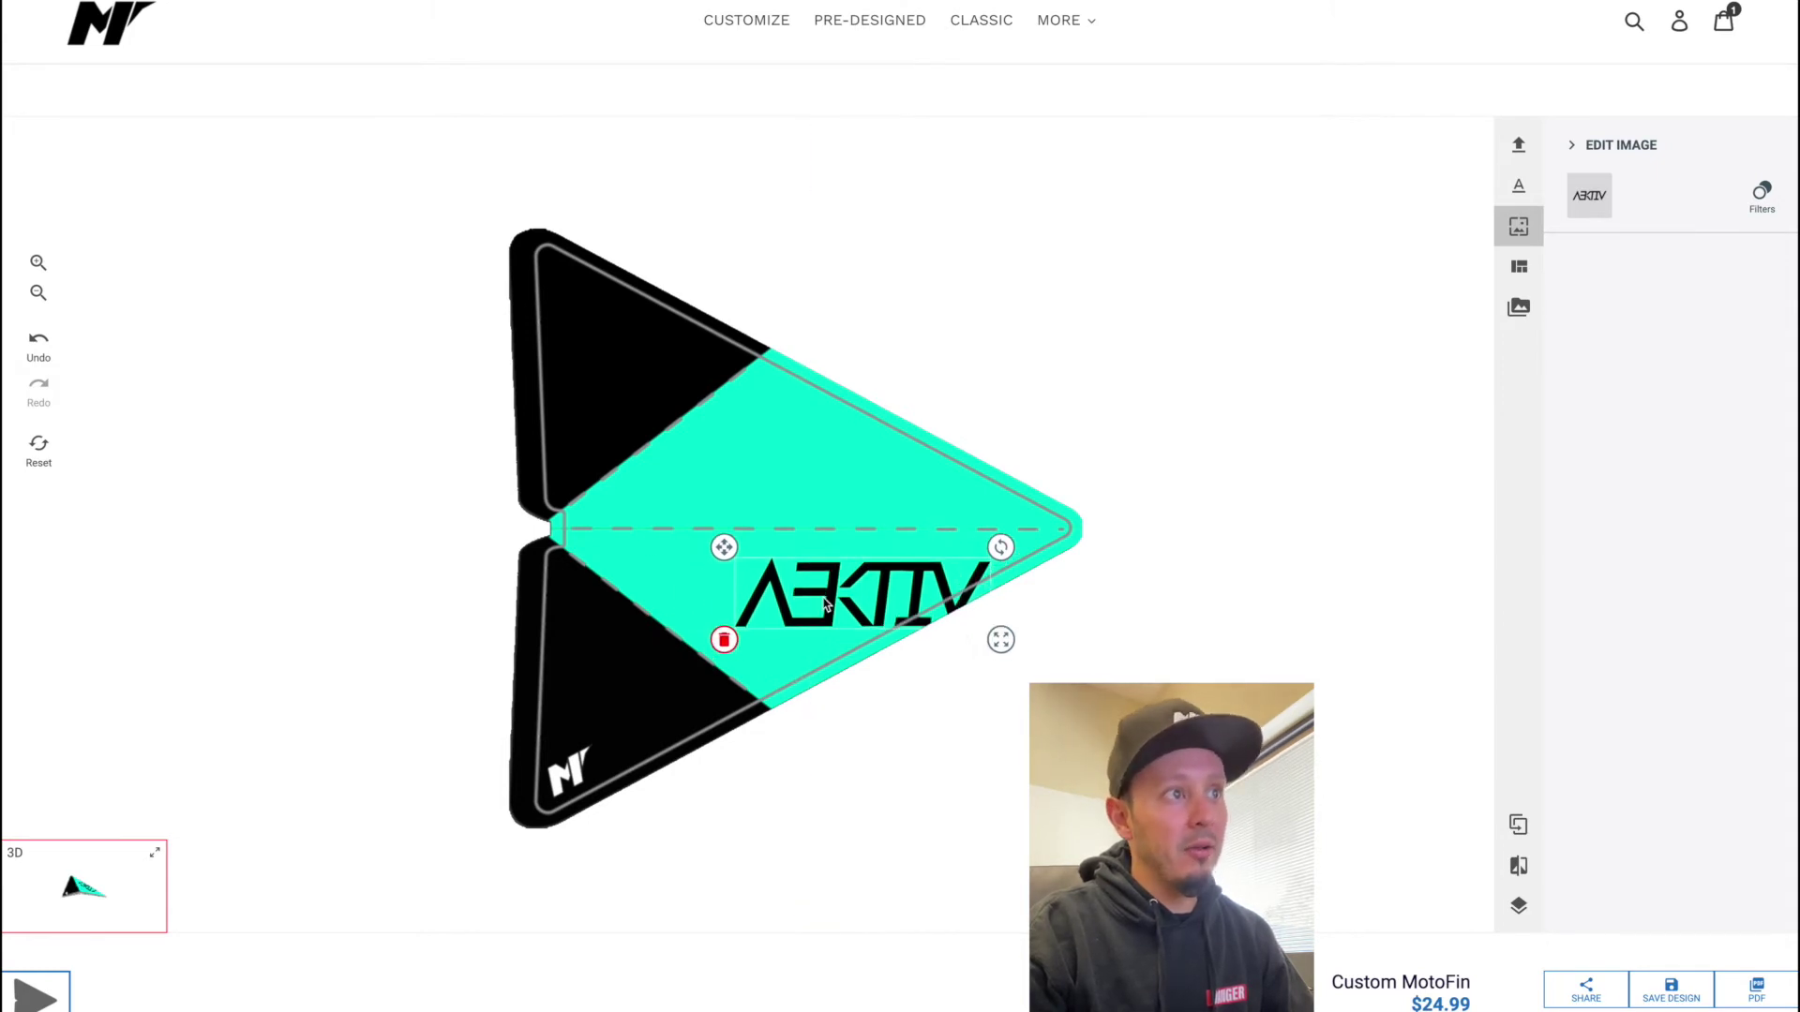
Review the logo in the 3D preview, then nudge the AEKTIV logo slightly left
click(151, 857)
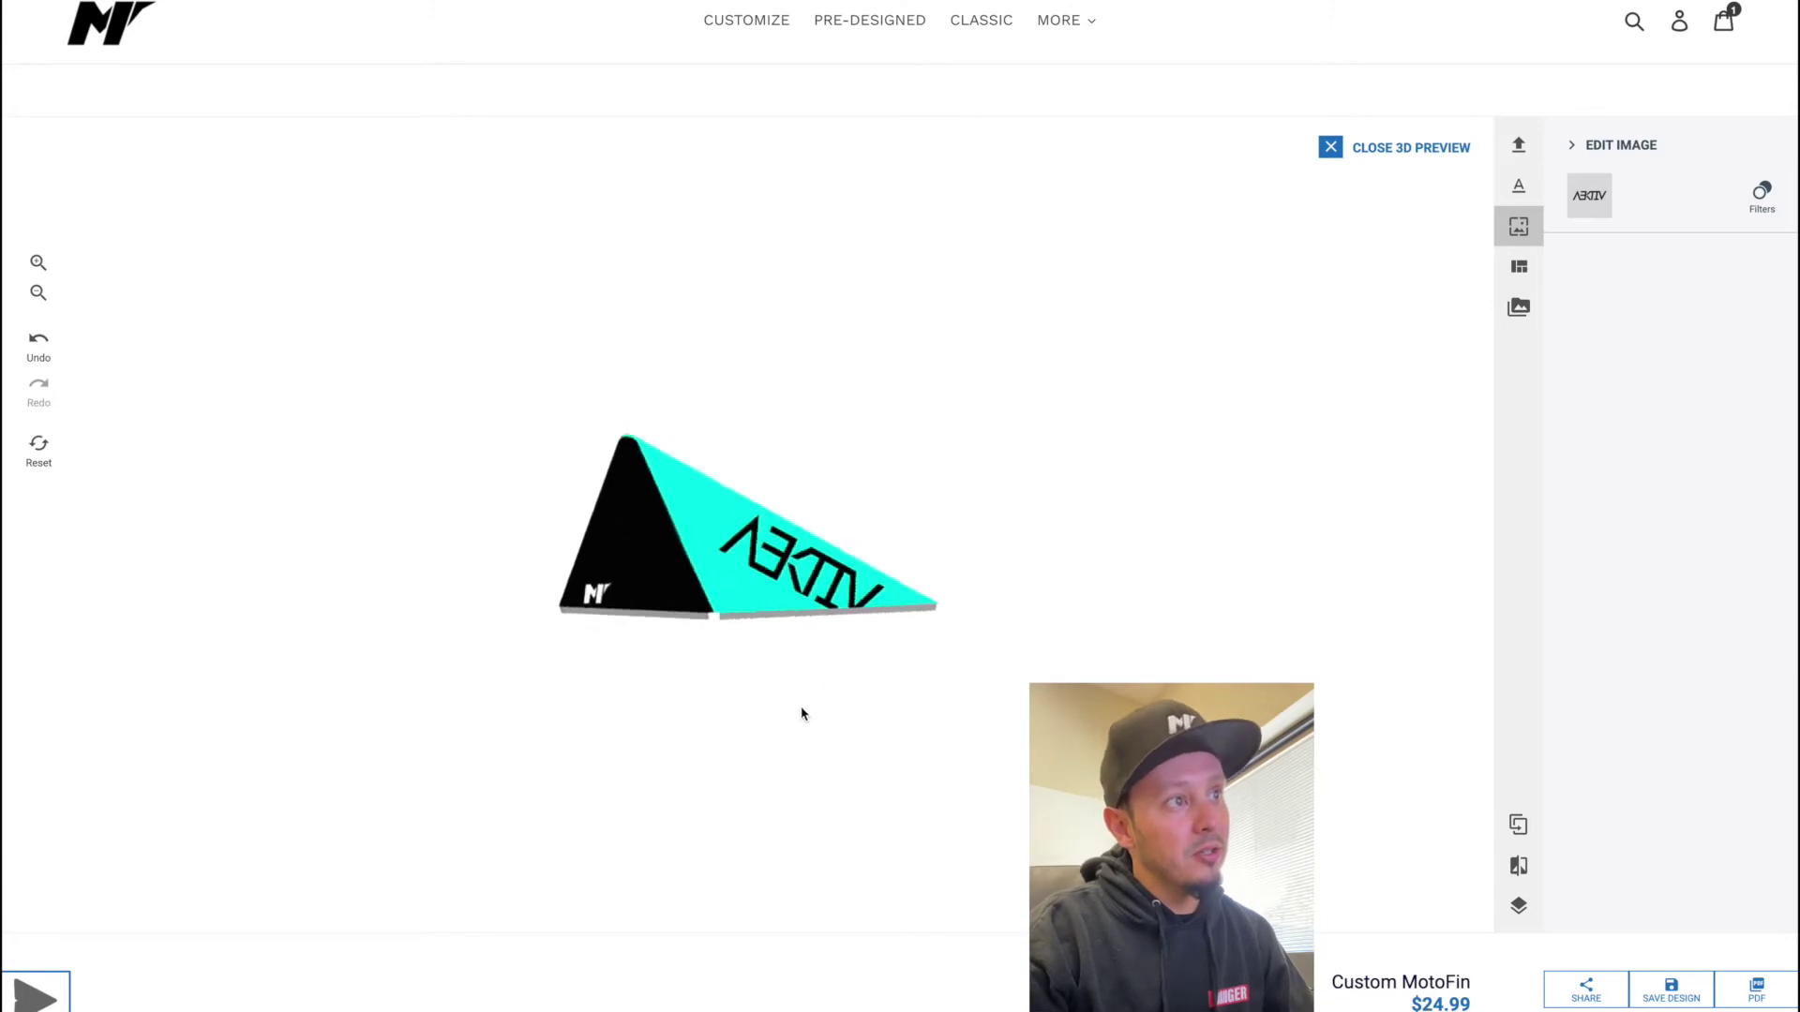
click(1332, 148)
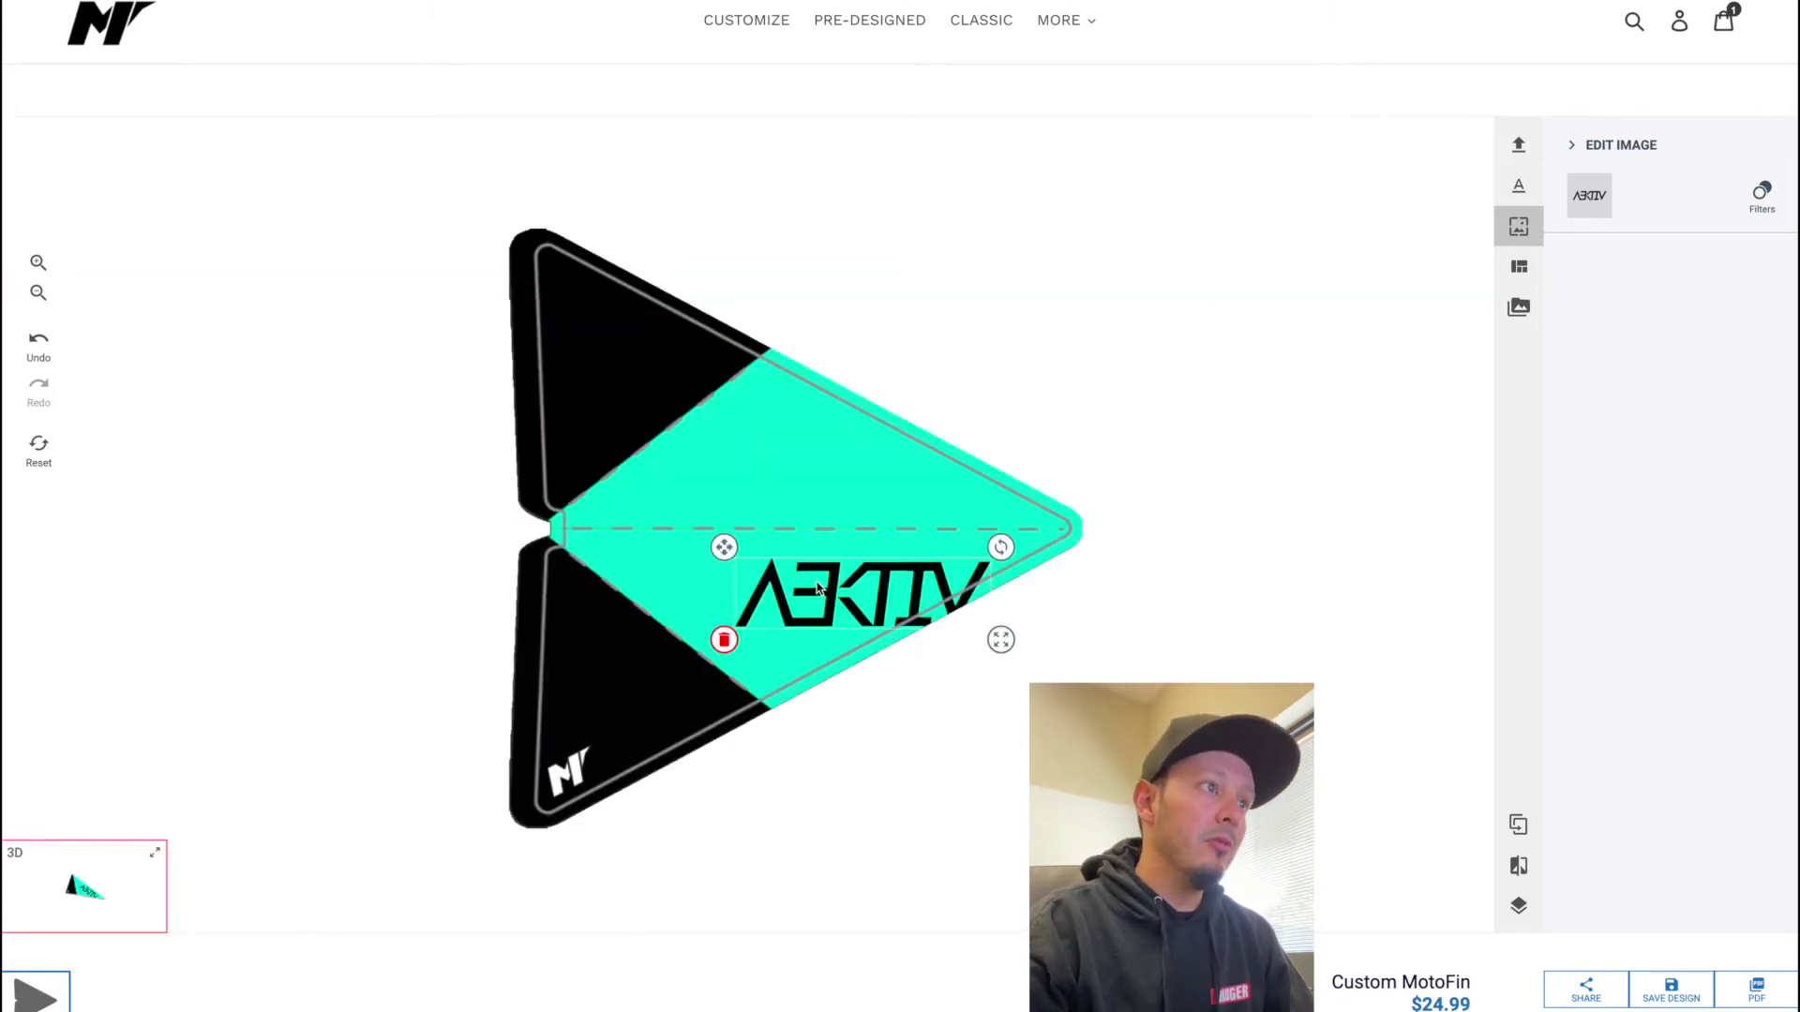
click(774, 589)
drag(790, 588, 767, 587)
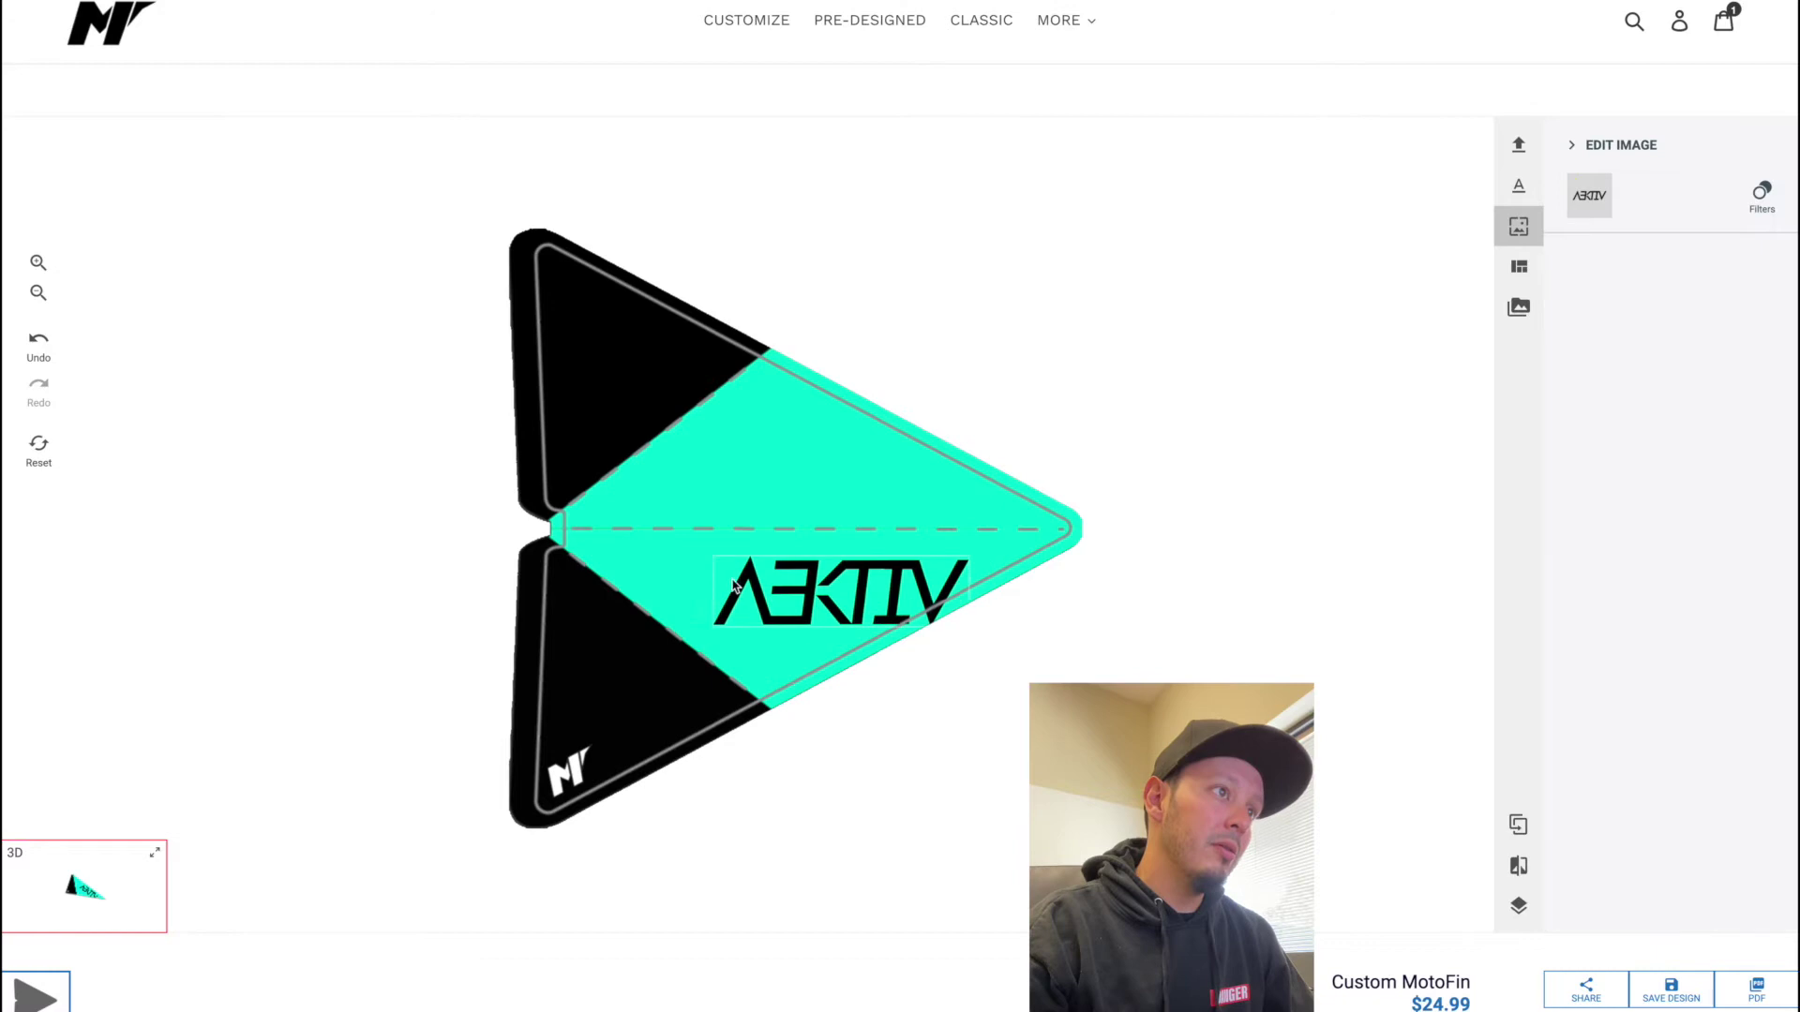
click(627, 631)
Change the fin's black lower triangle to white
click(1619, 299)
drag(1394, 439, 1310, 319)
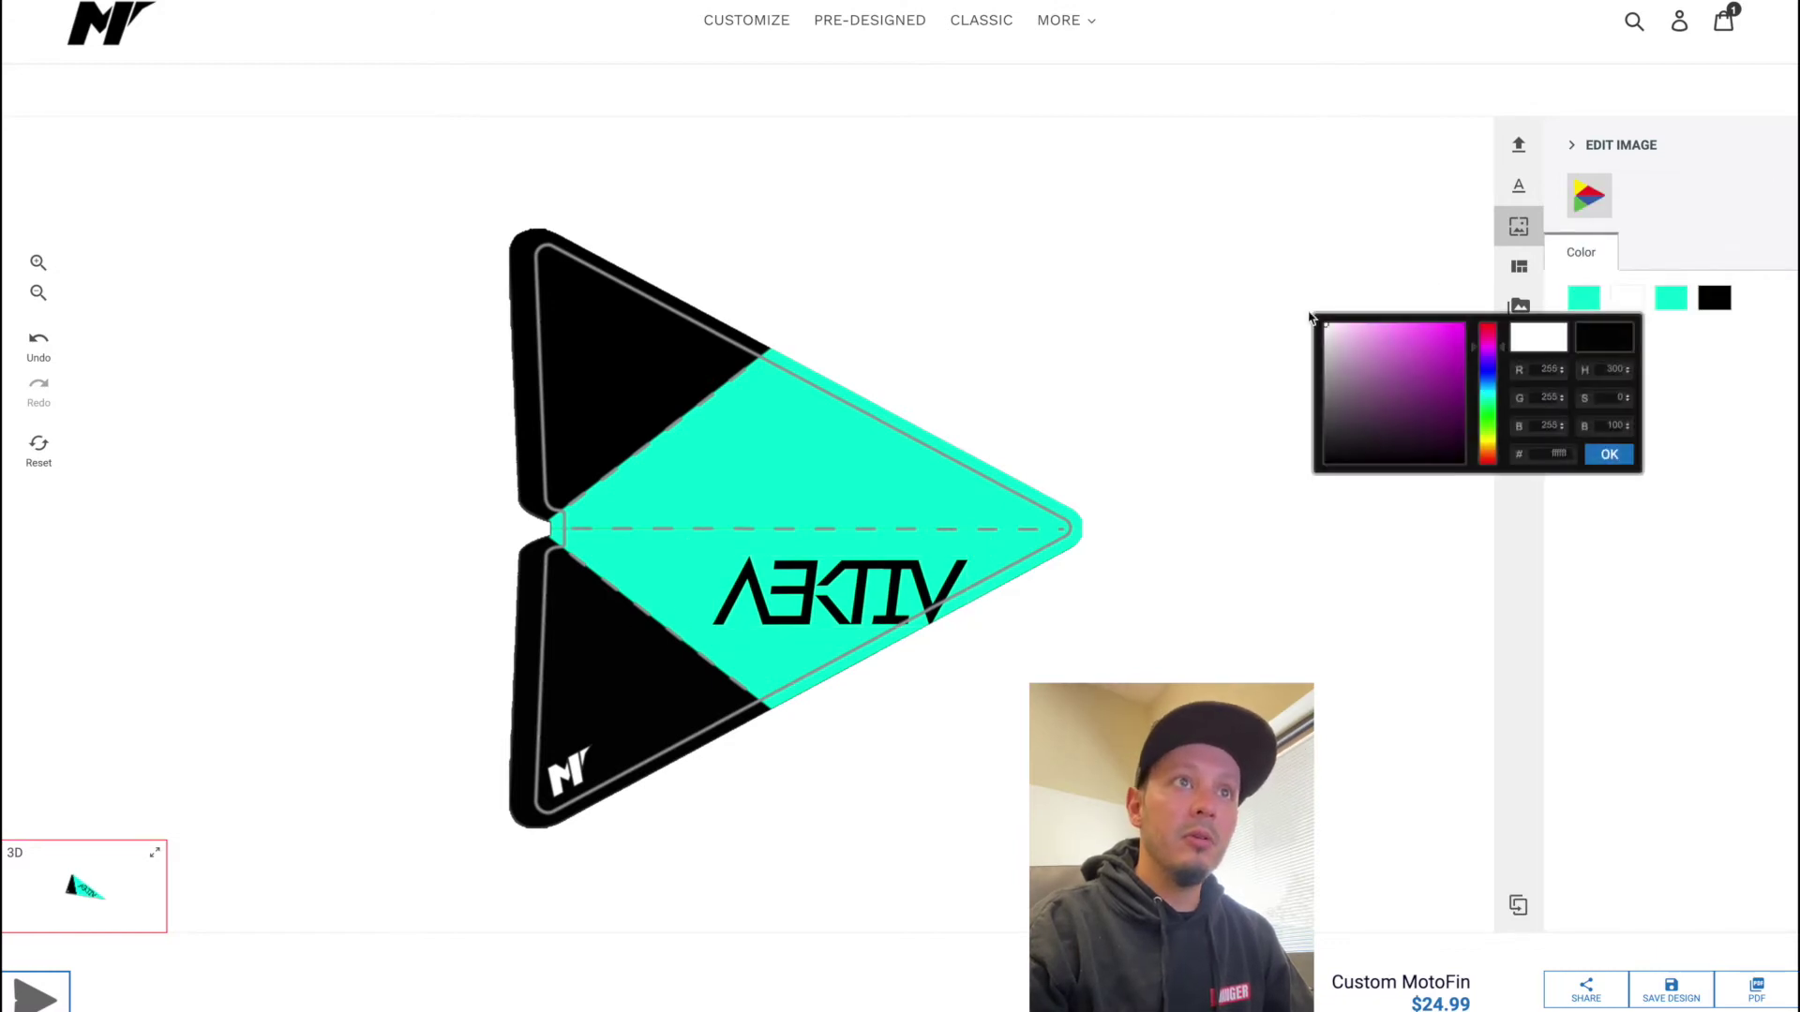
click(1608, 454)
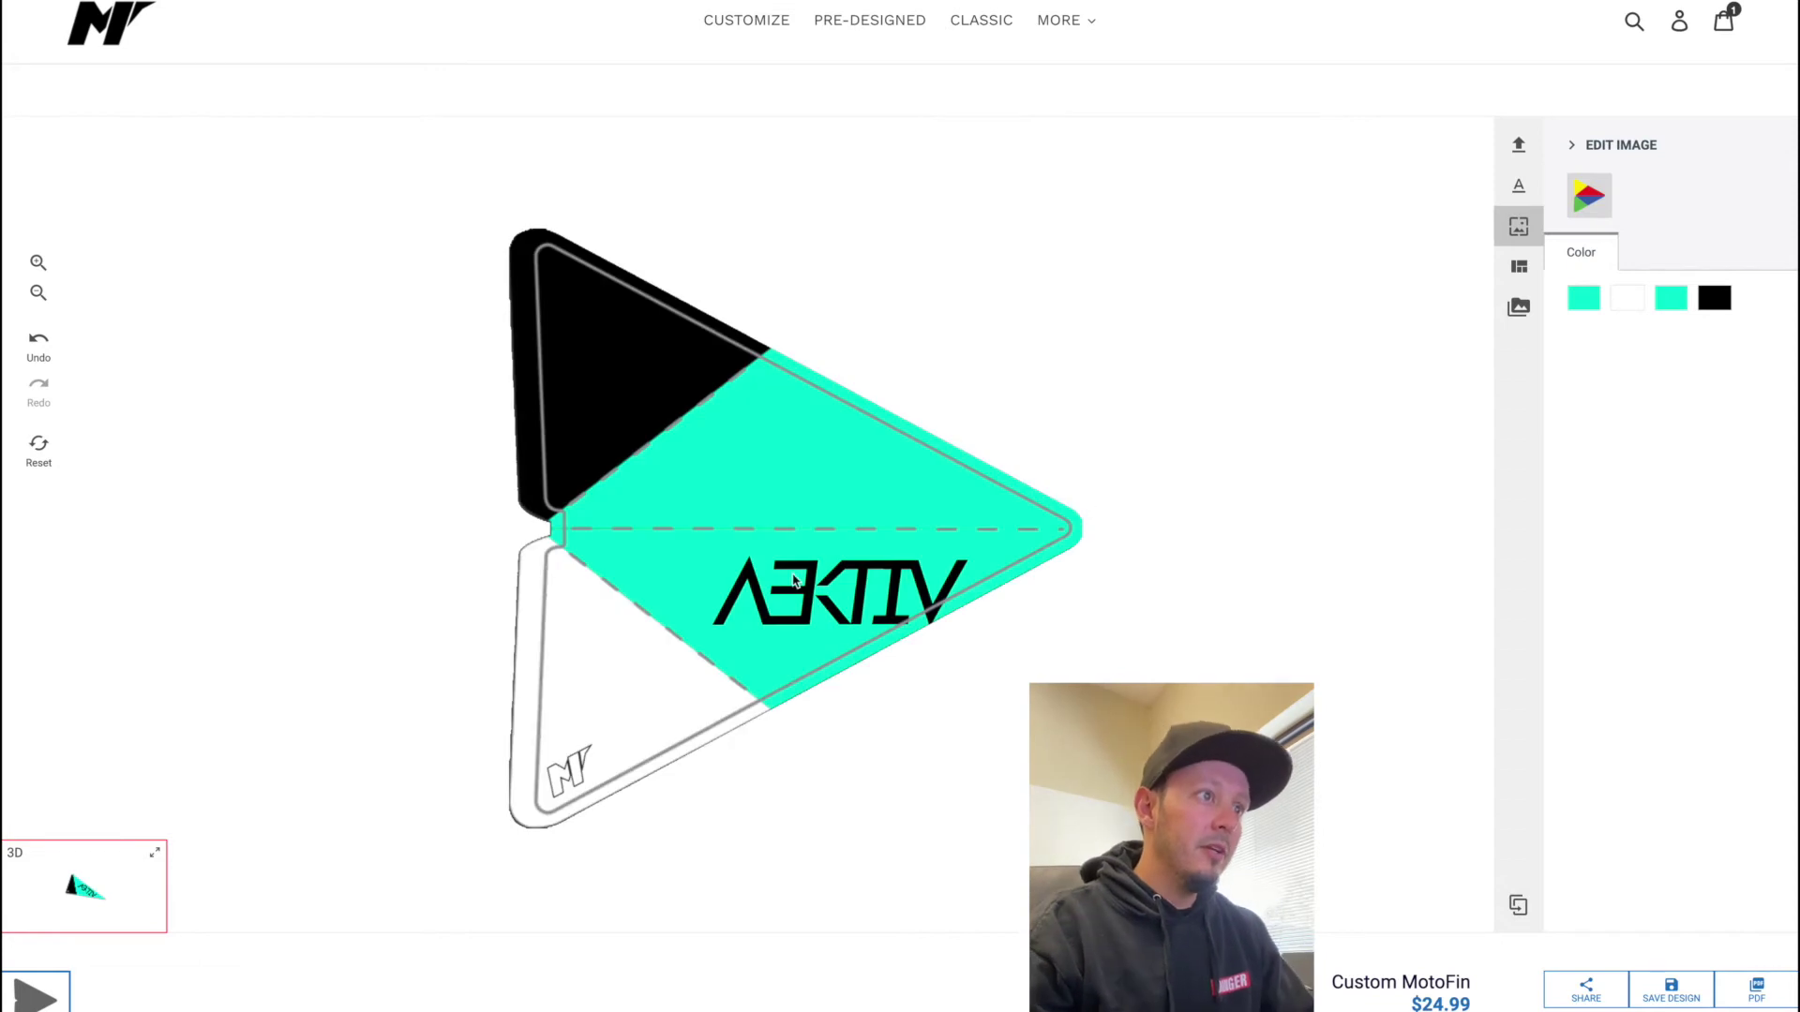
Move the AEKTIV logo down-left over the white triangle and inspect the fin in 3D
drag(812, 600, 654, 639)
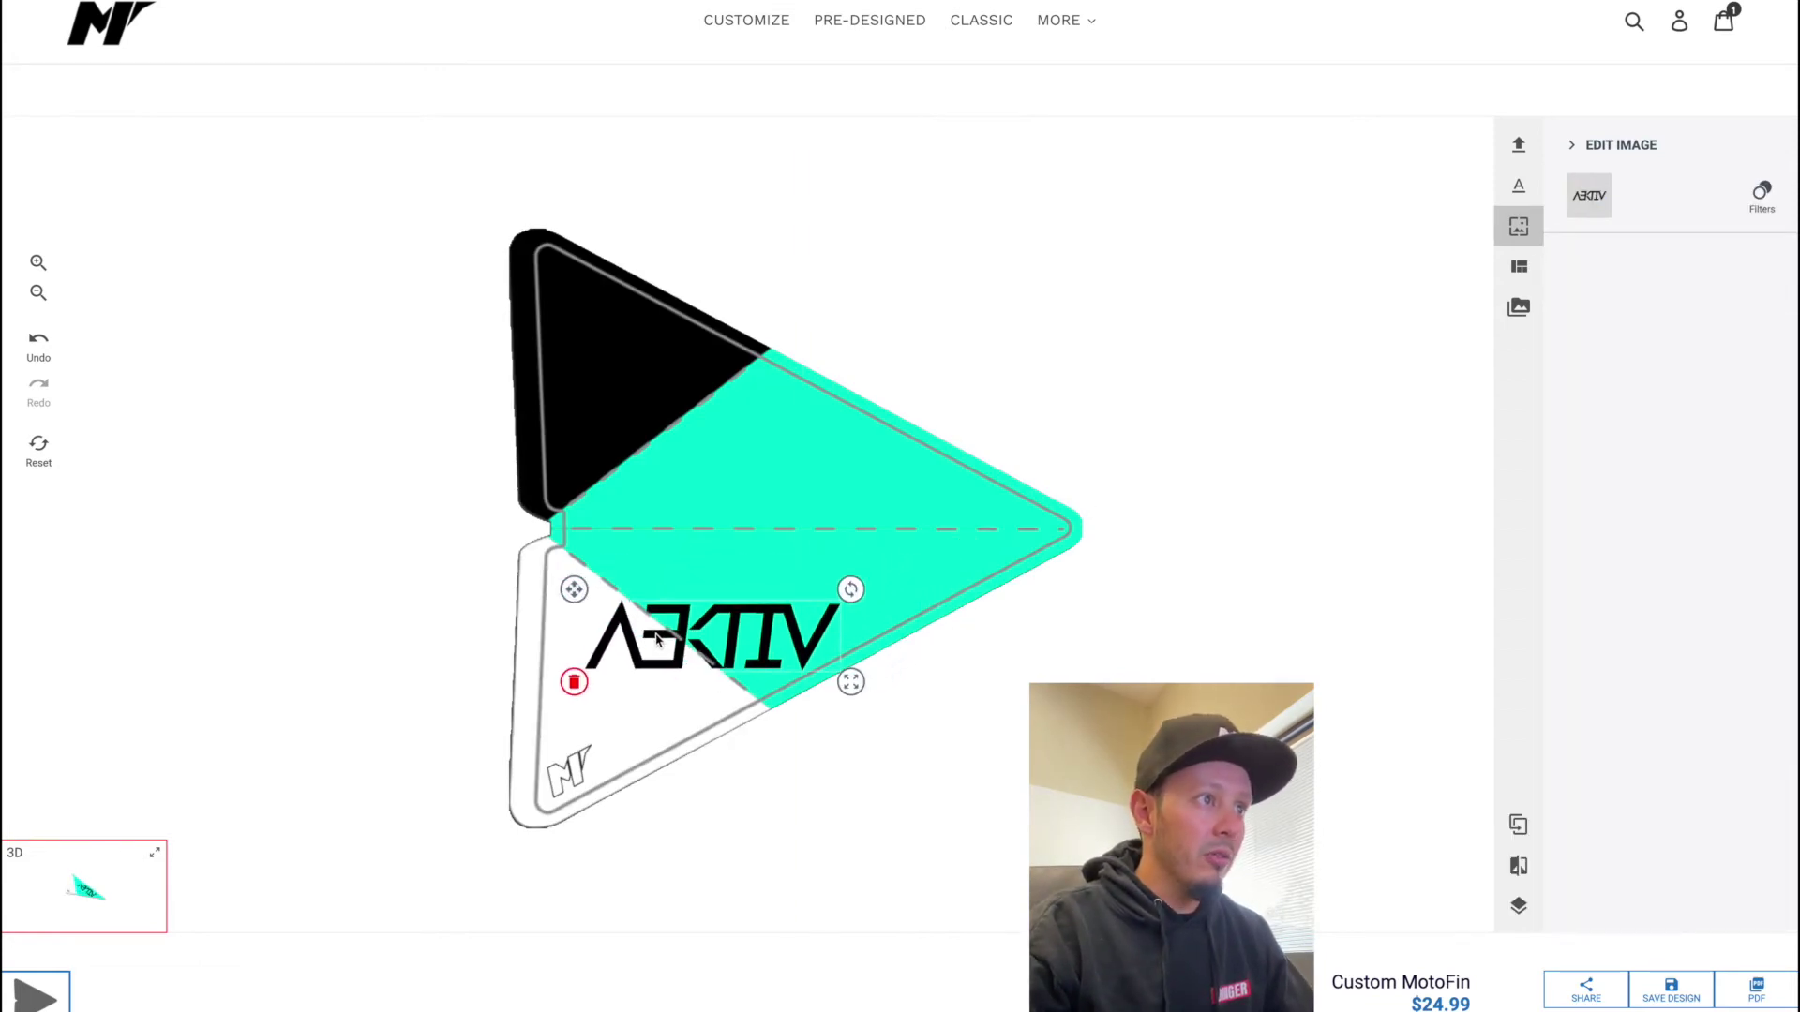
click(155, 853)
drag(566, 631, 668, 633)
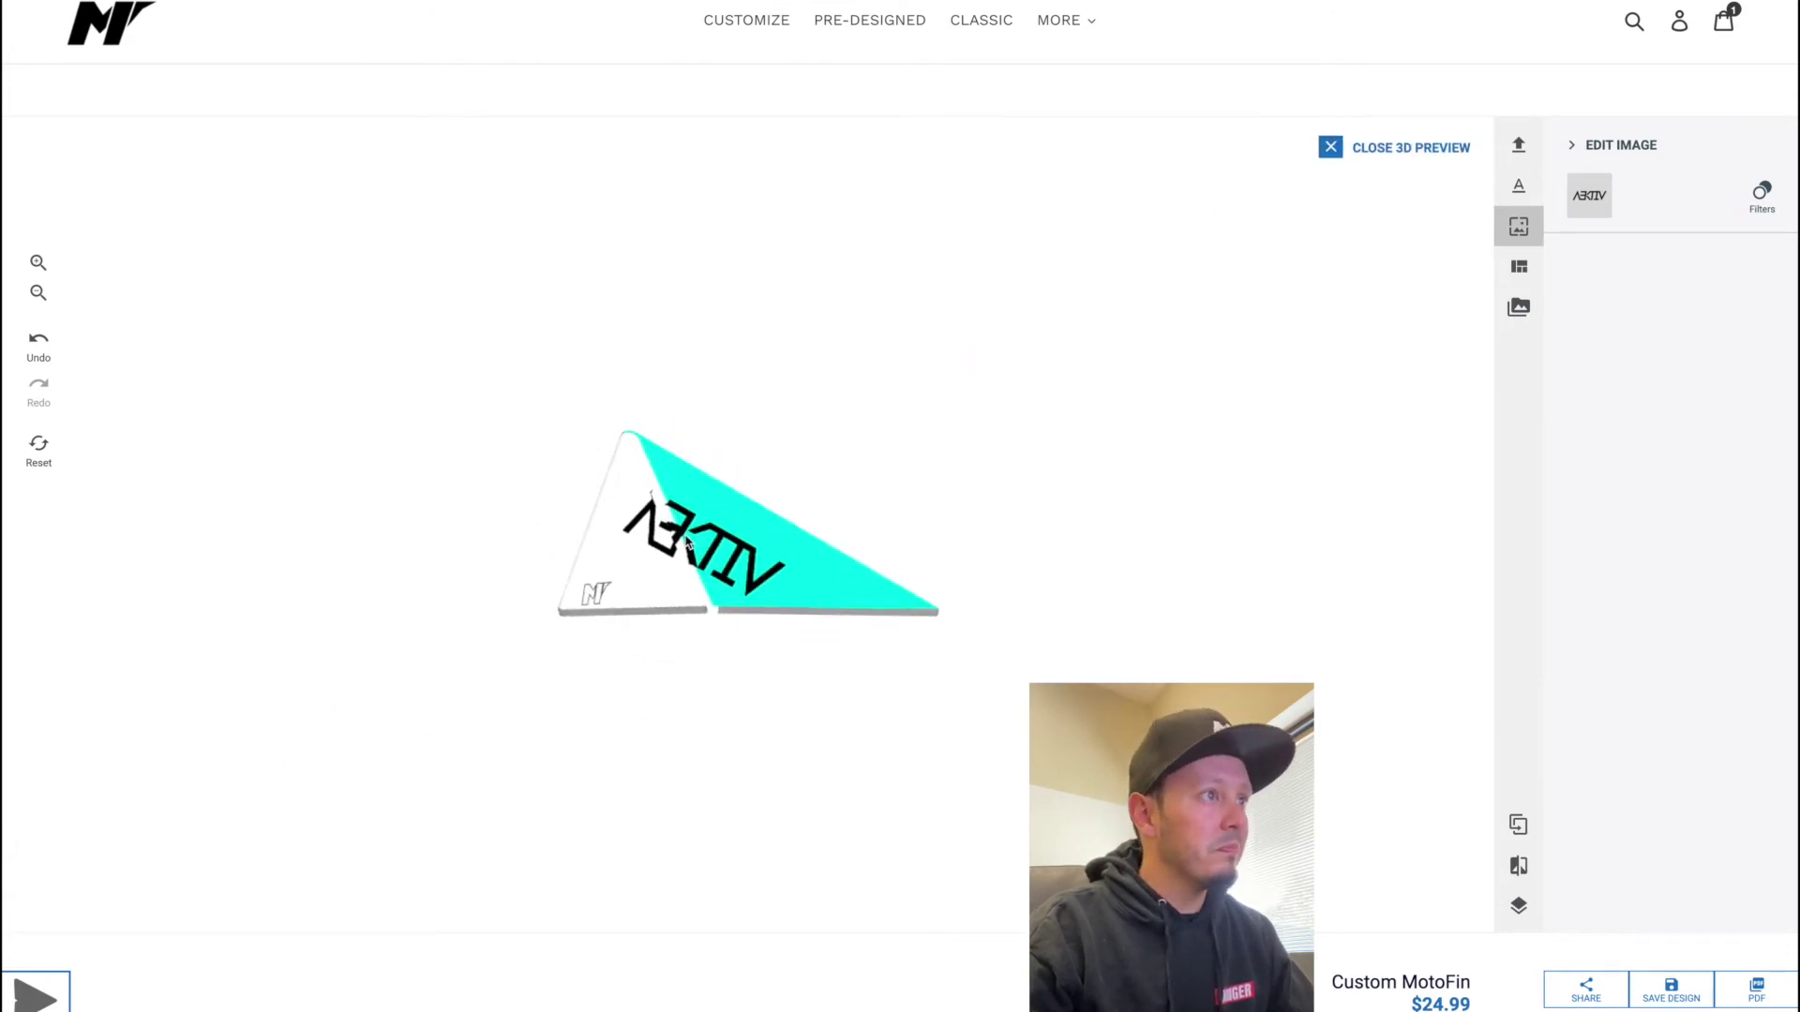
drag(683, 559, 724, 562)
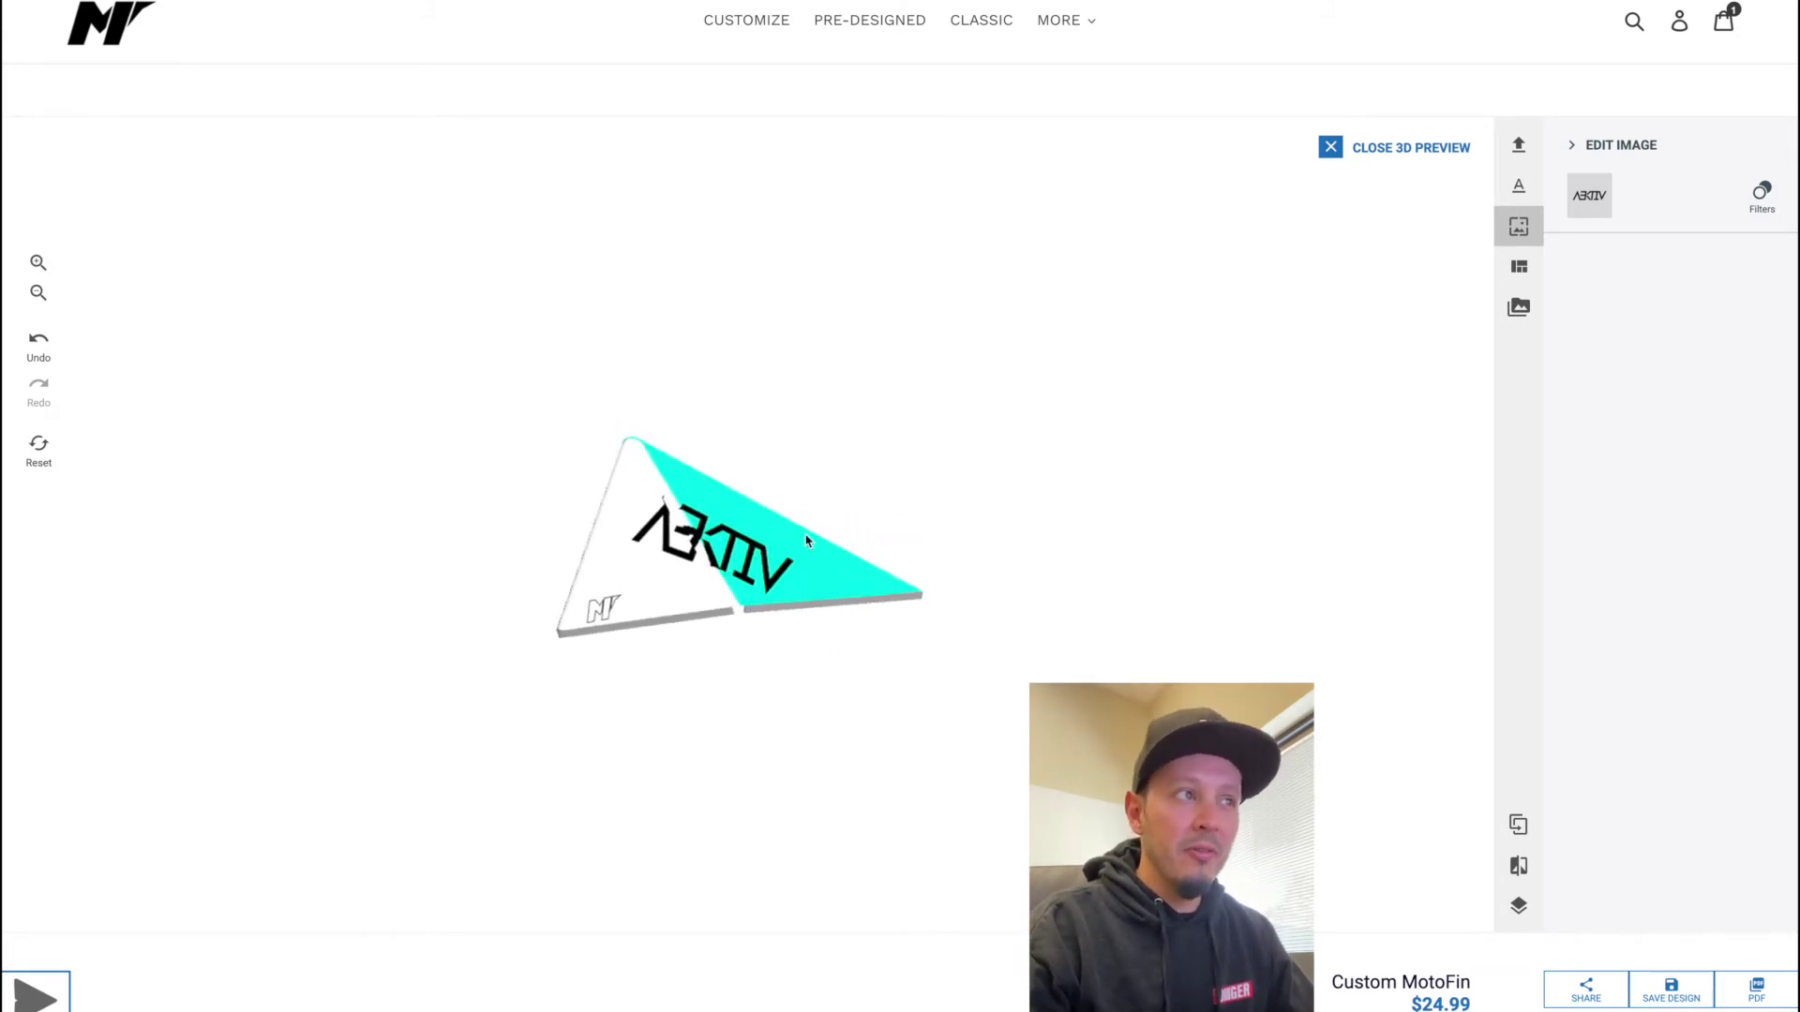
Rotate the fin once more in 3D, then return the AEKTIV logo to the teal band
click(1360, 148)
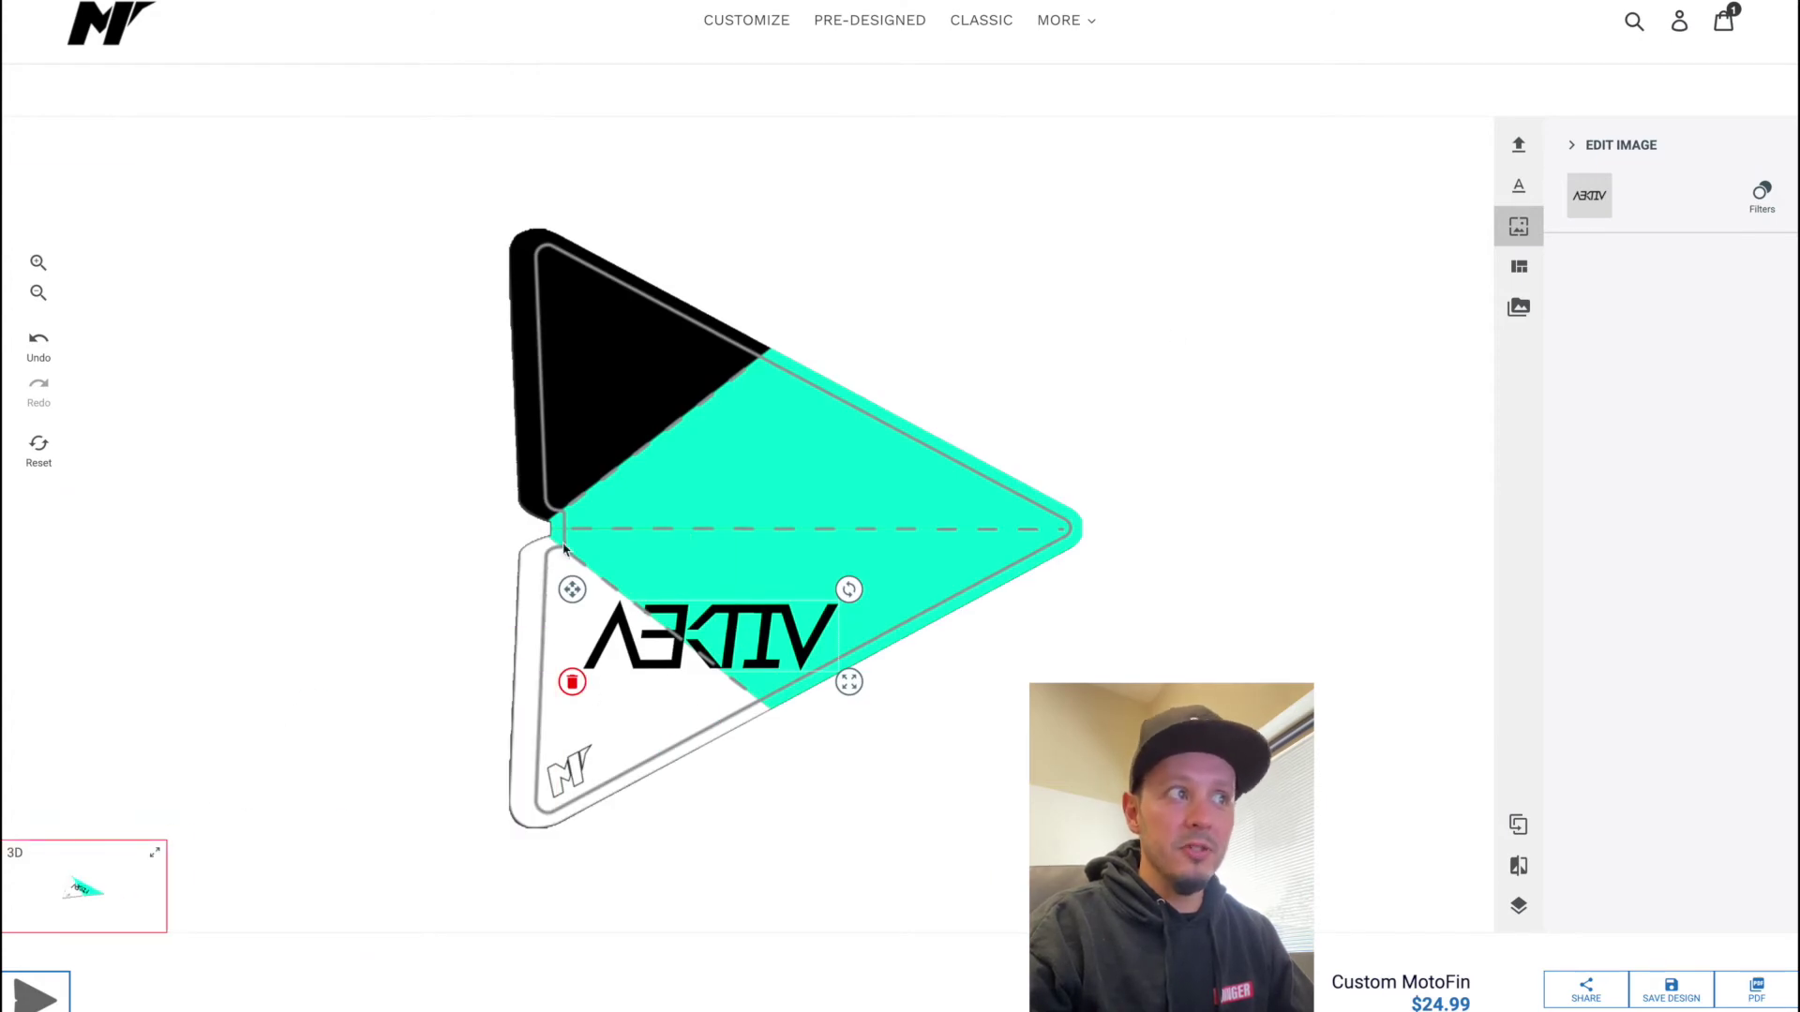
click(156, 856)
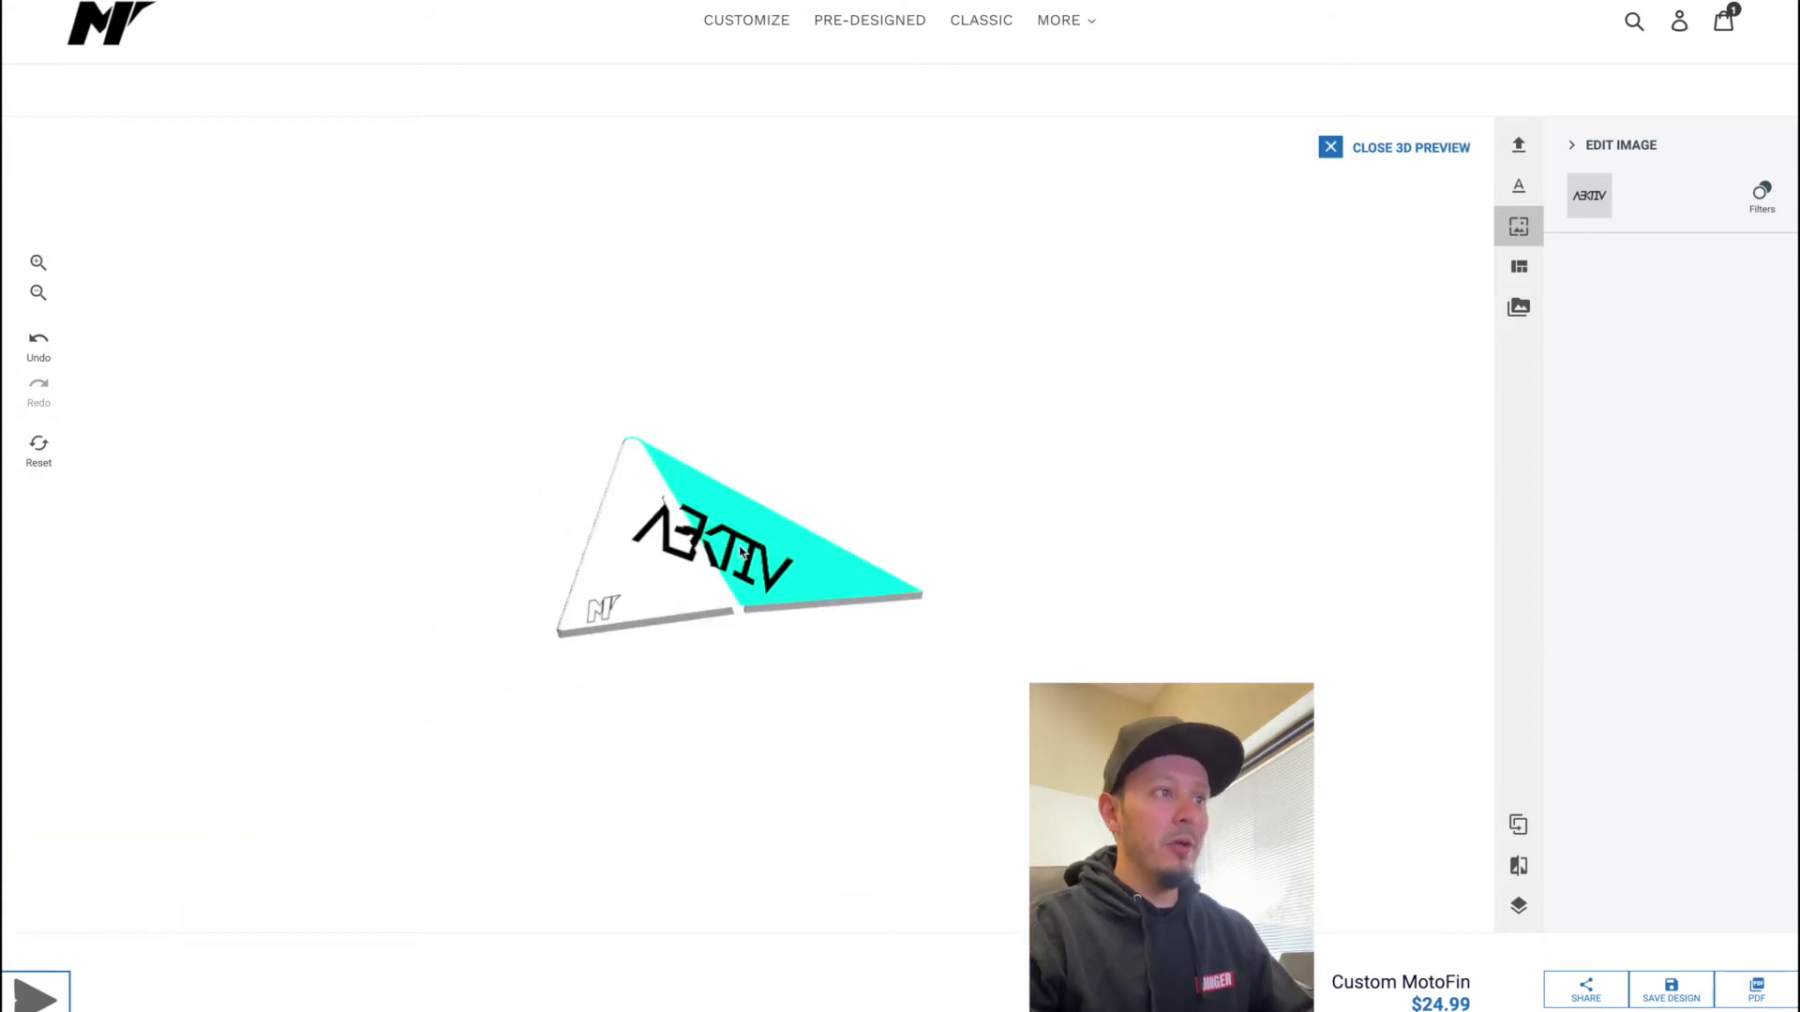
drag(868, 576, 471, 514)
click(1331, 148)
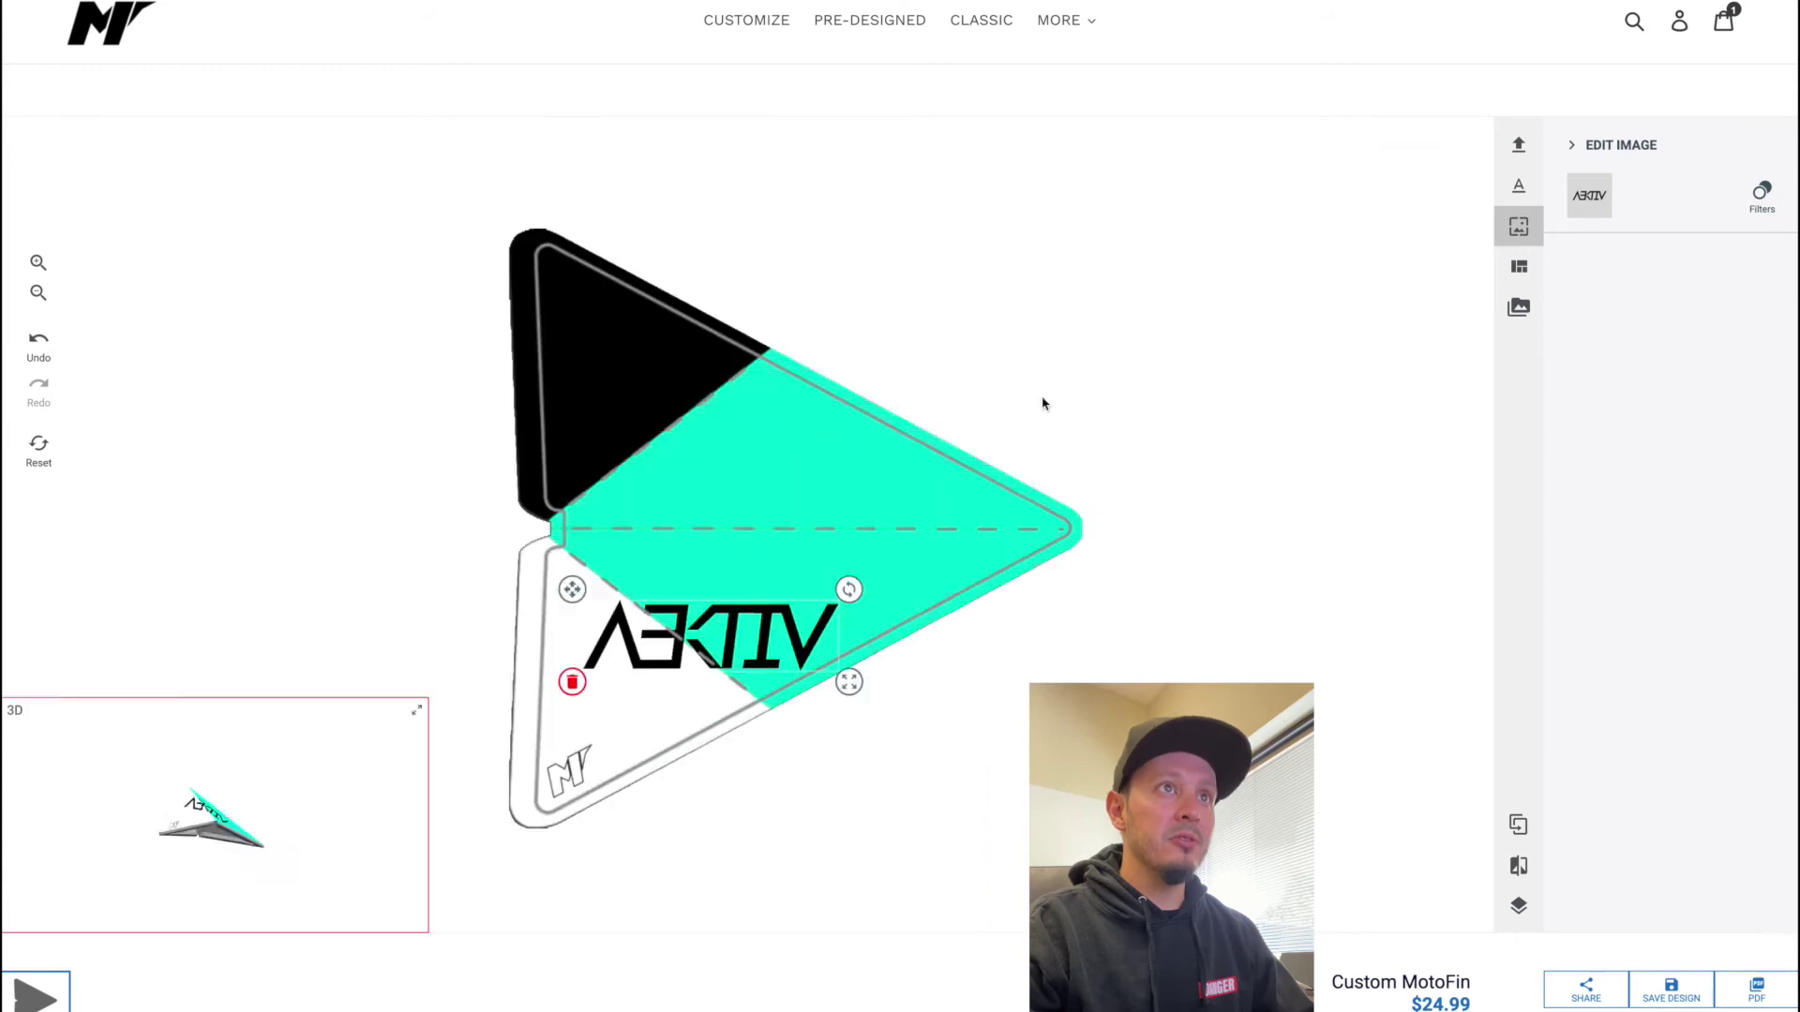
drag(738, 635, 823, 577)
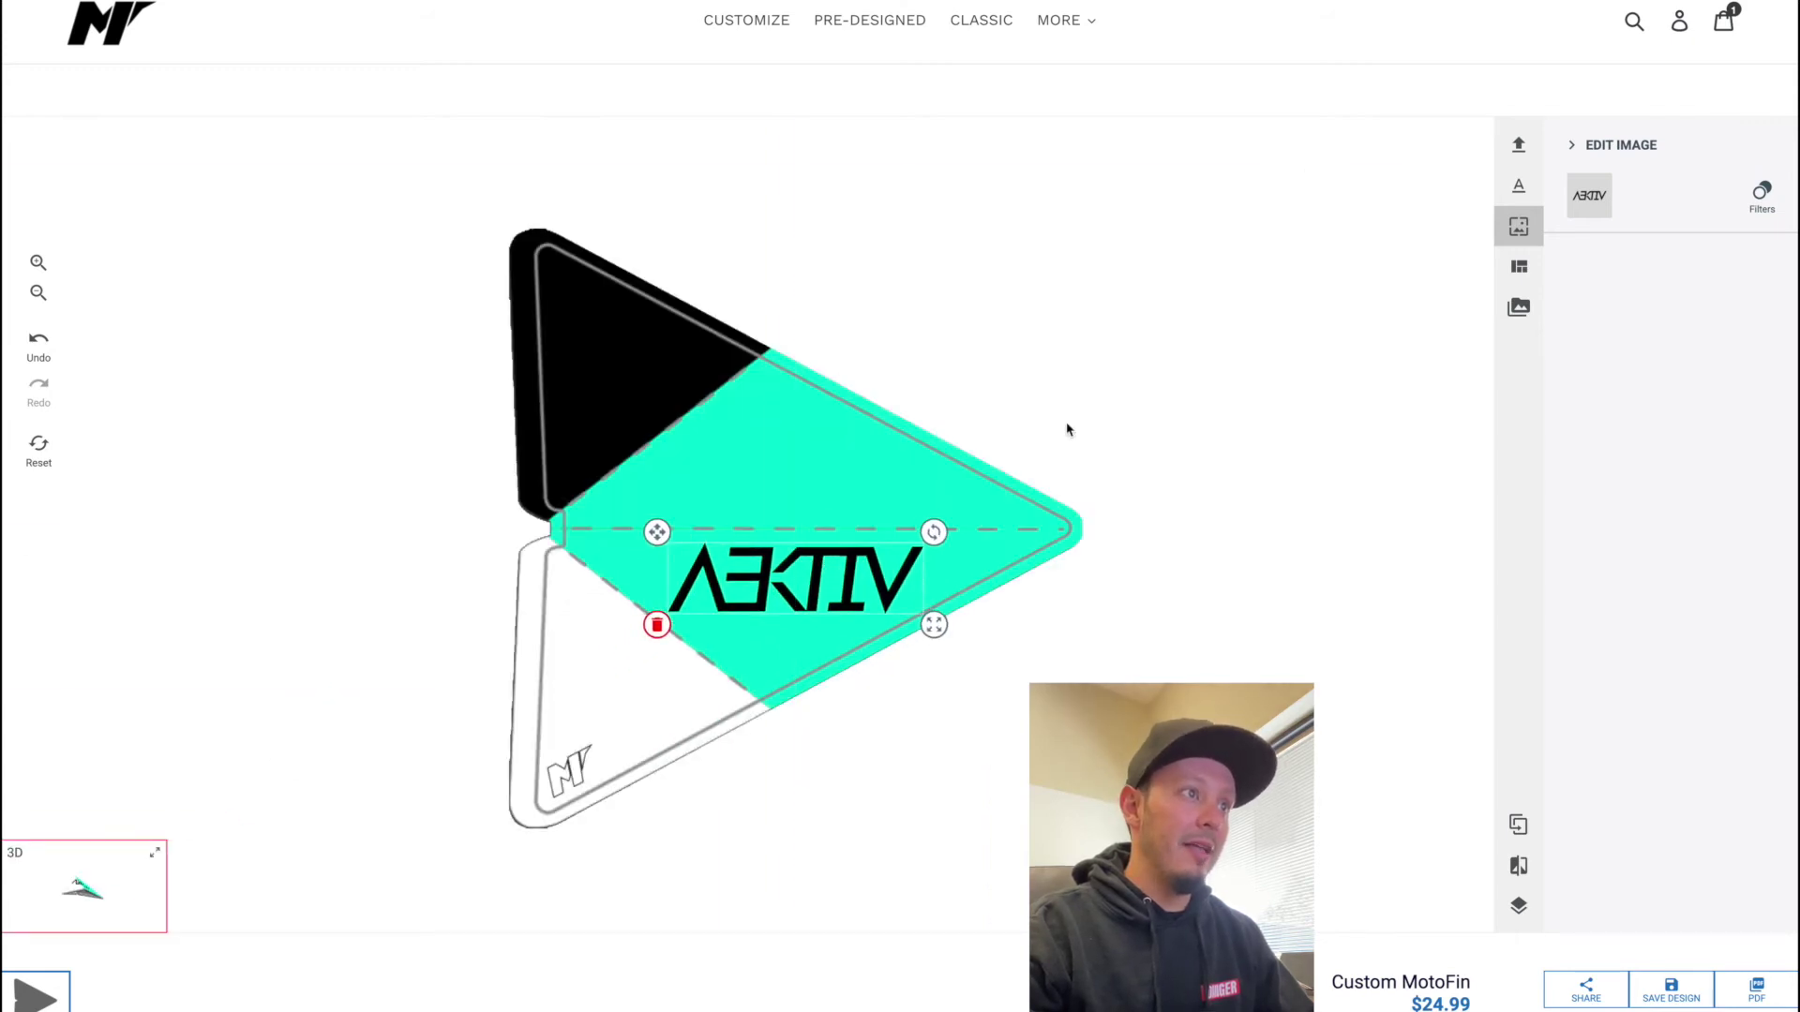
click(570, 616)
Return the lower triangle to black and duplicate the AEKTIV logo
click(1621, 306)
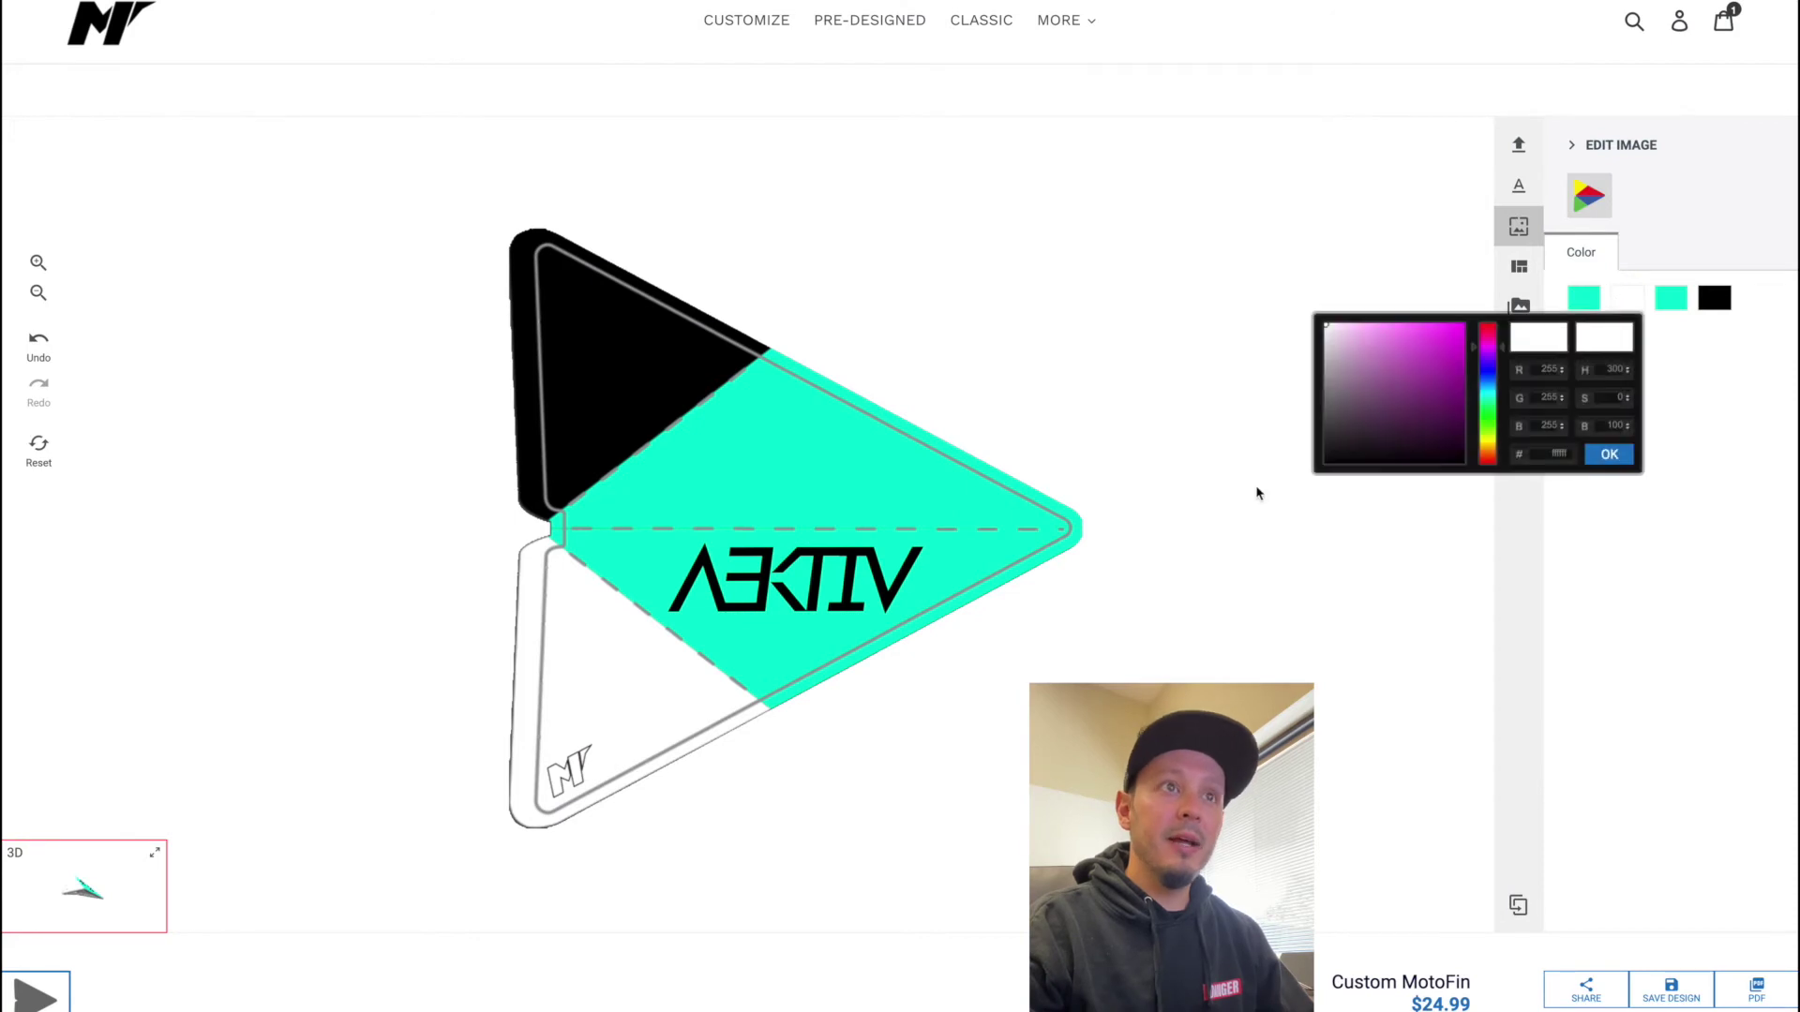
click(1610, 455)
click(761, 583)
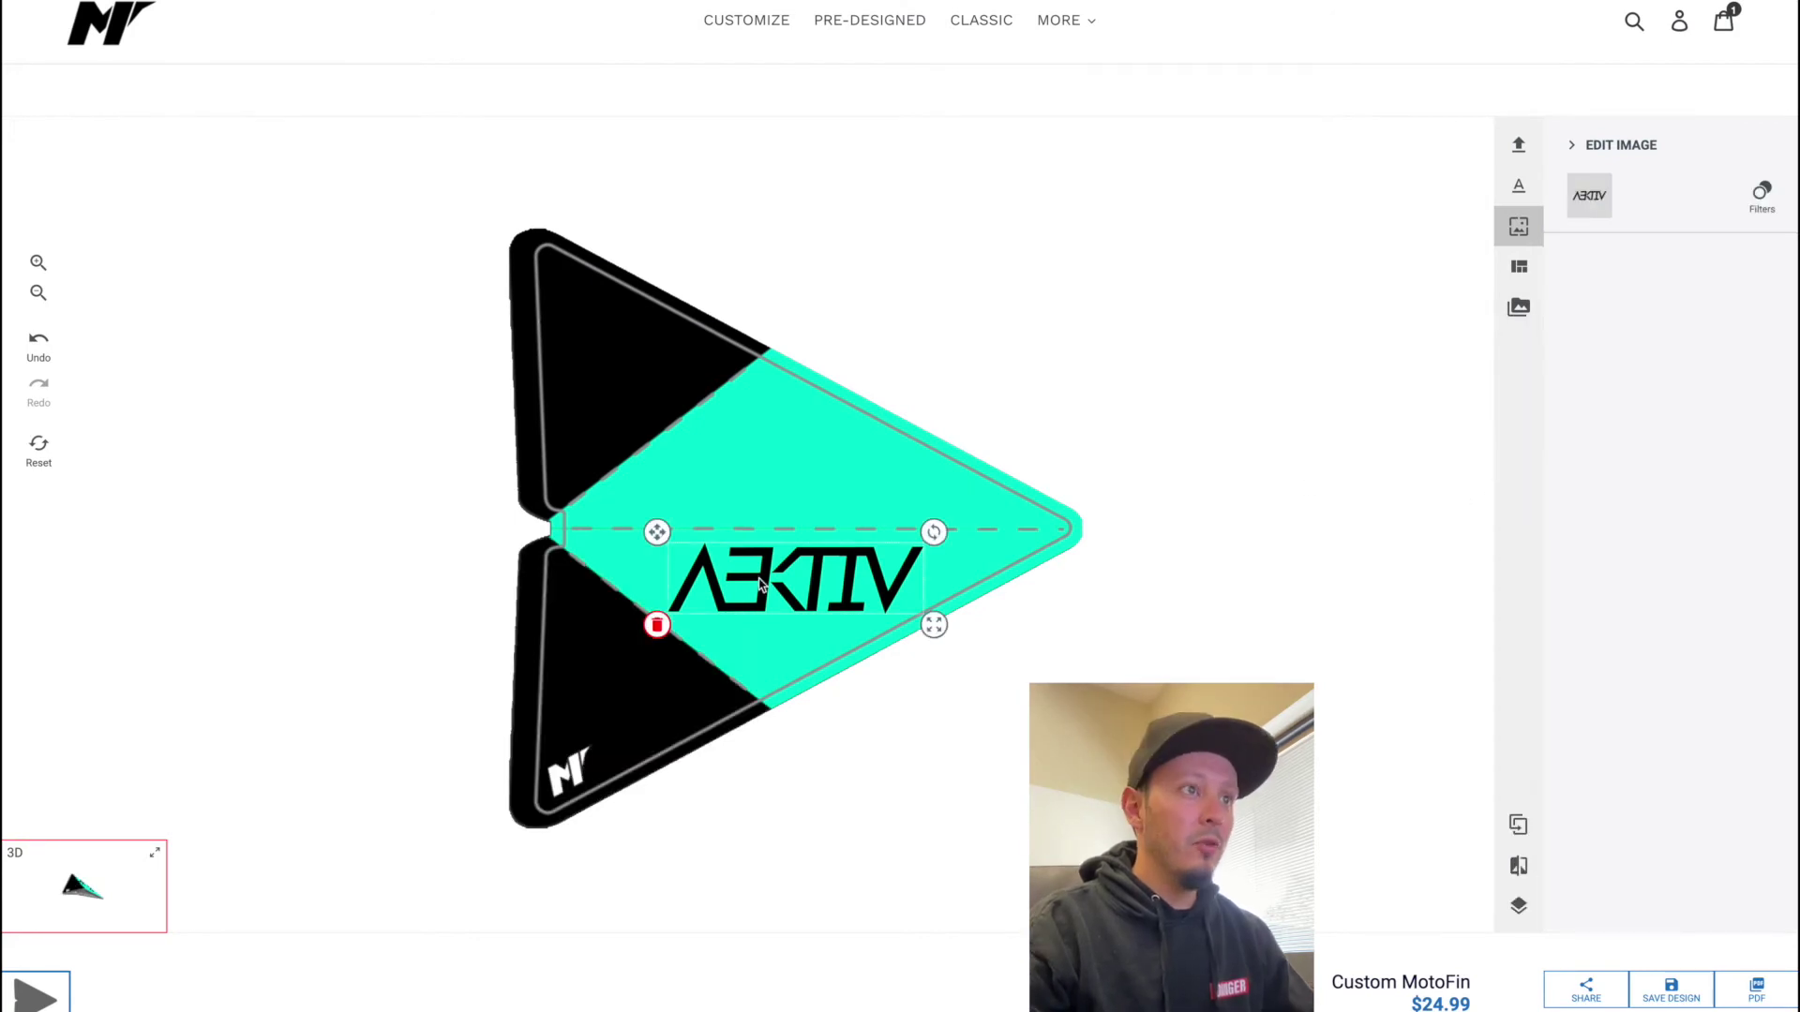
click(1516, 825)
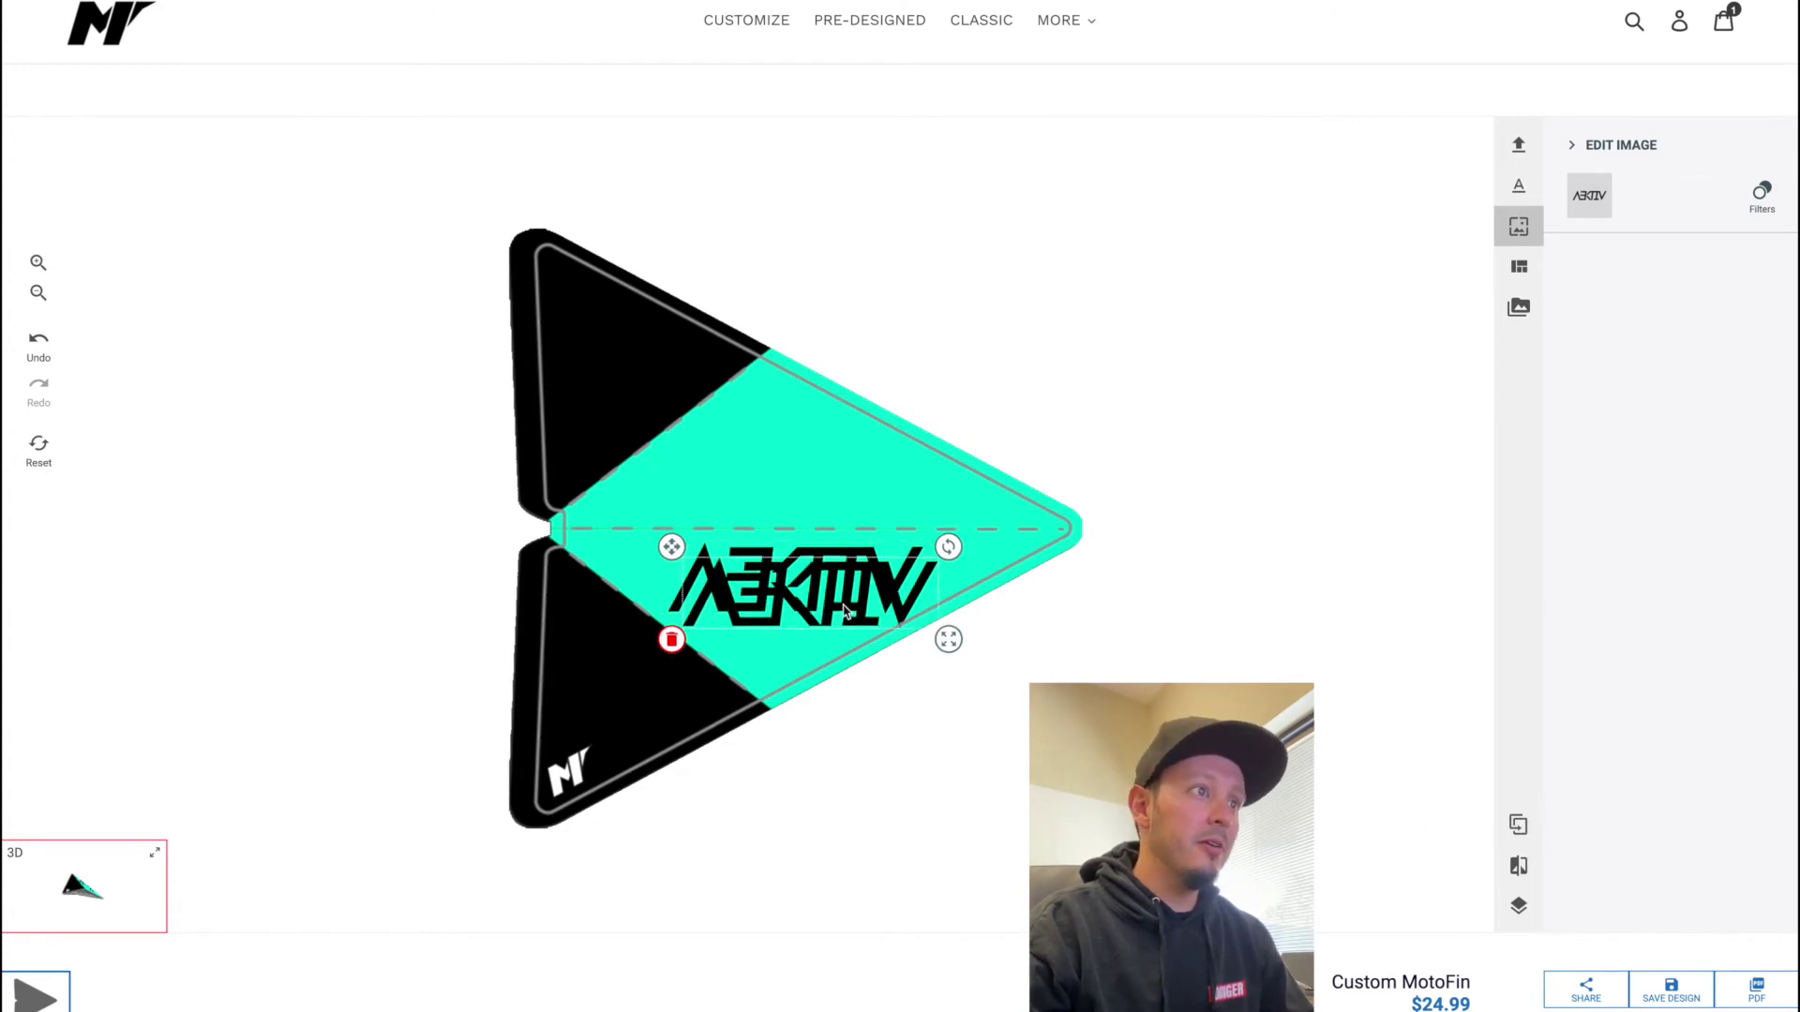
Place the logo copy above the dashed centre line, aligned with the original below
drag(837, 610, 598, 527)
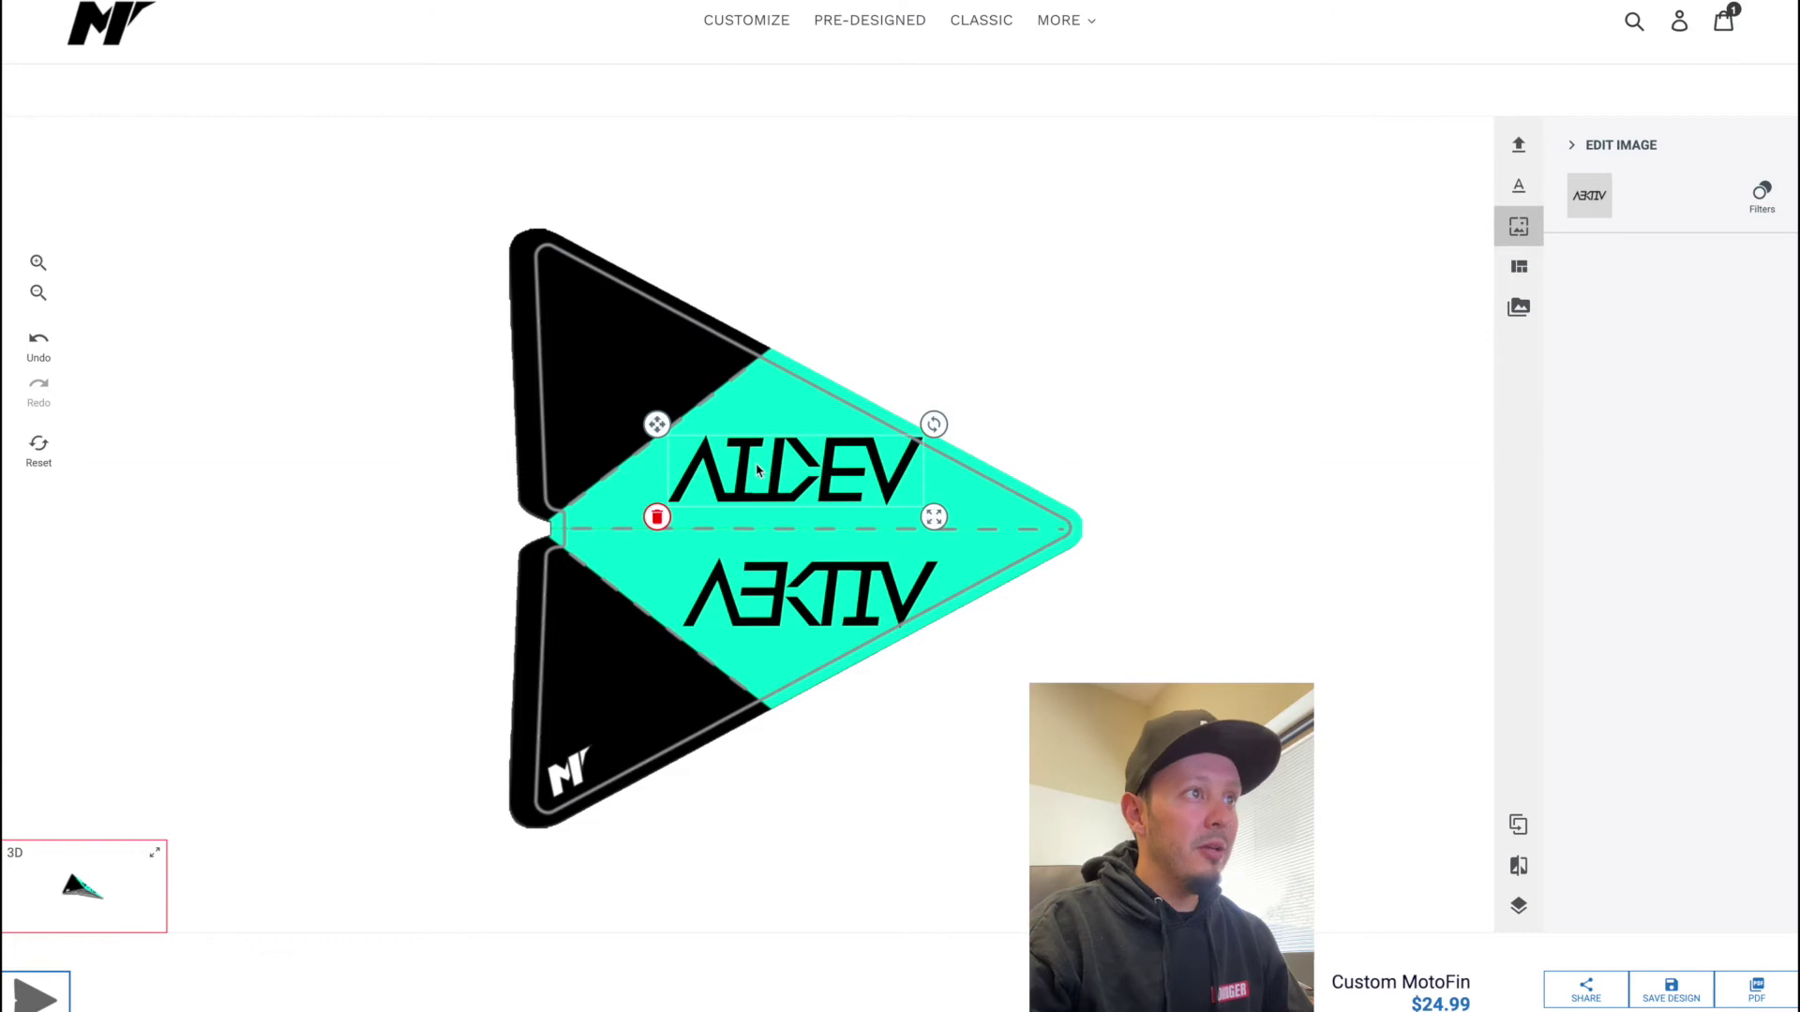
click(816, 471)
click(817, 471)
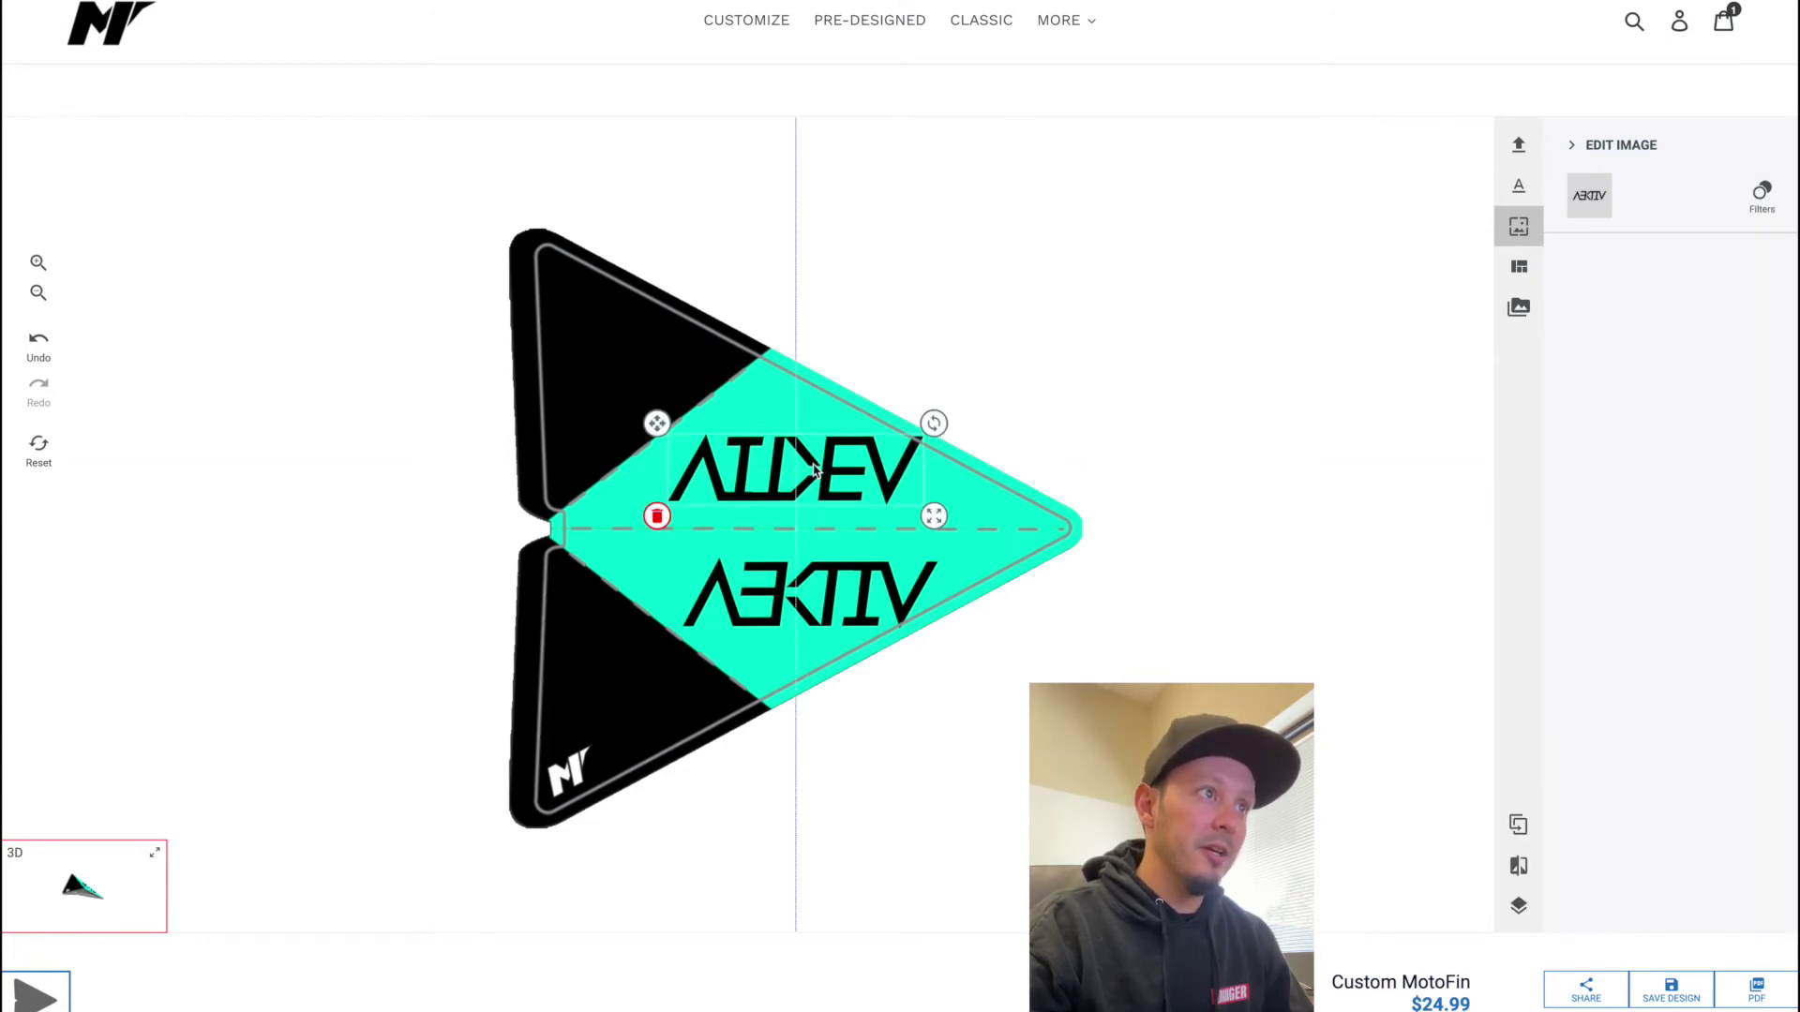
click(759, 595)
click(747, 592)
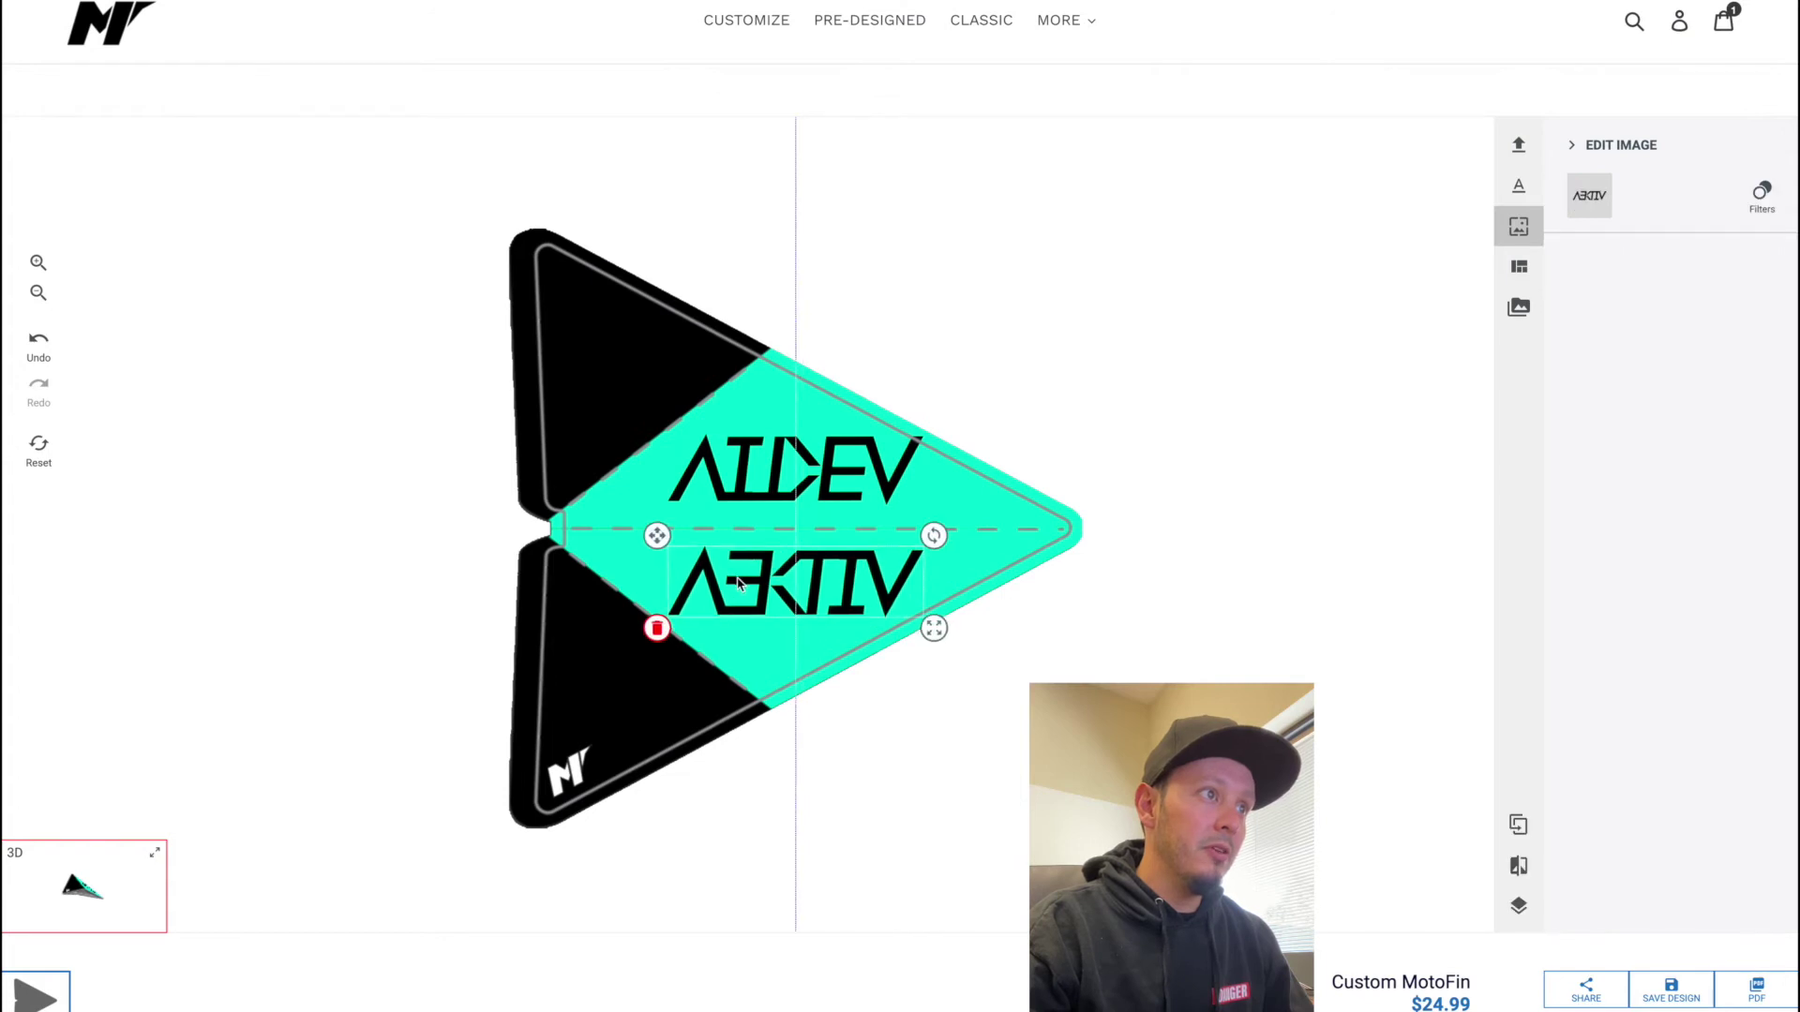
drag(771, 481, 757, 487)
click(978, 303)
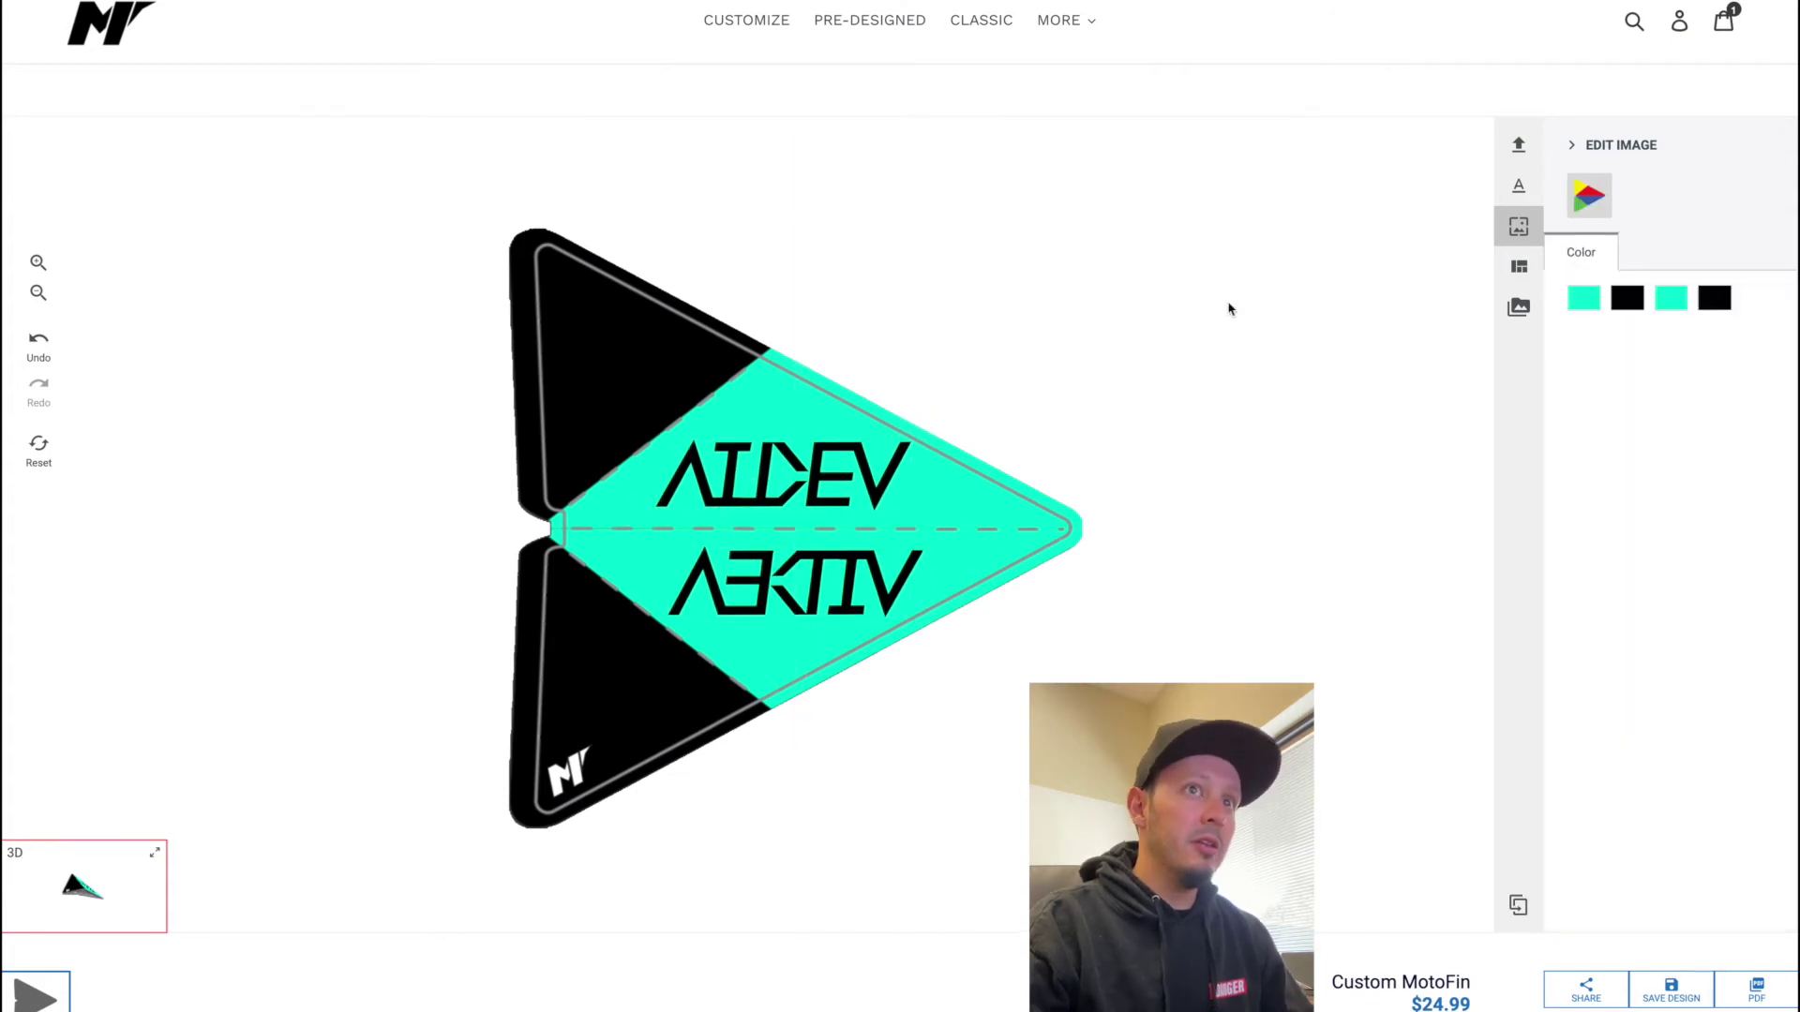
click(1518, 146)
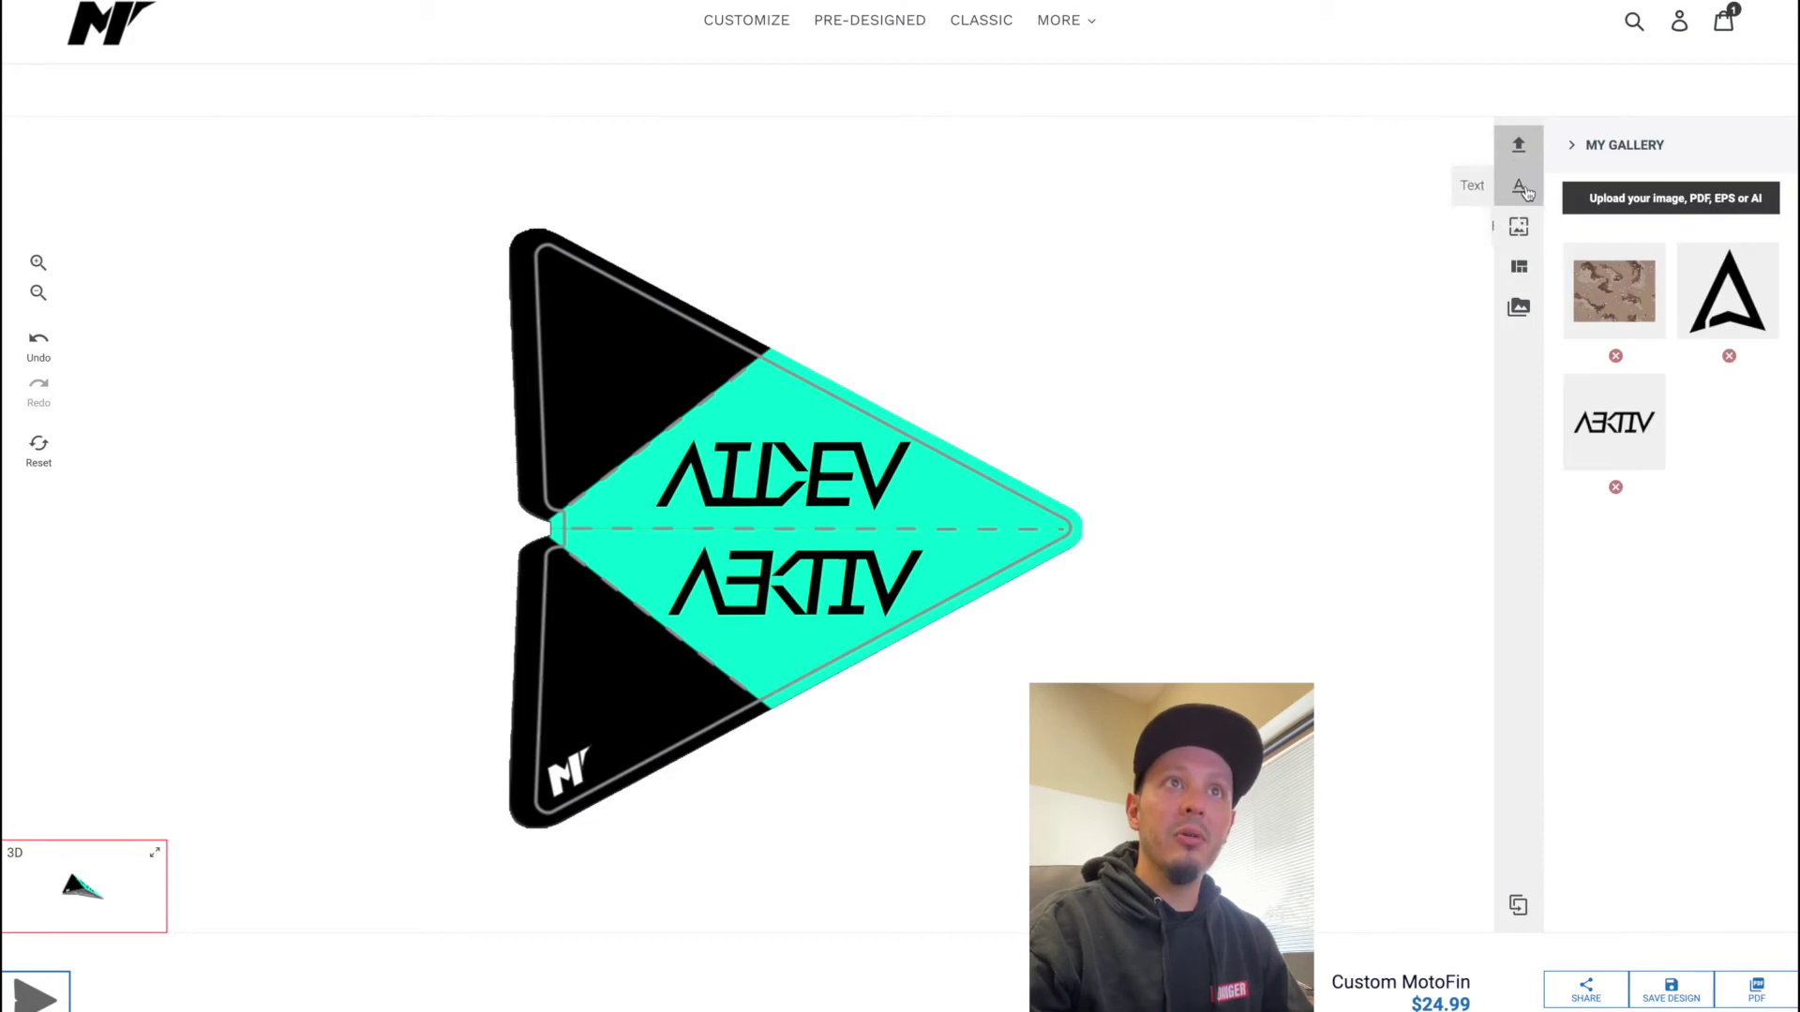
Add white '395' text in DEATHRATTLE BB font on the lower black area
click(1519, 185)
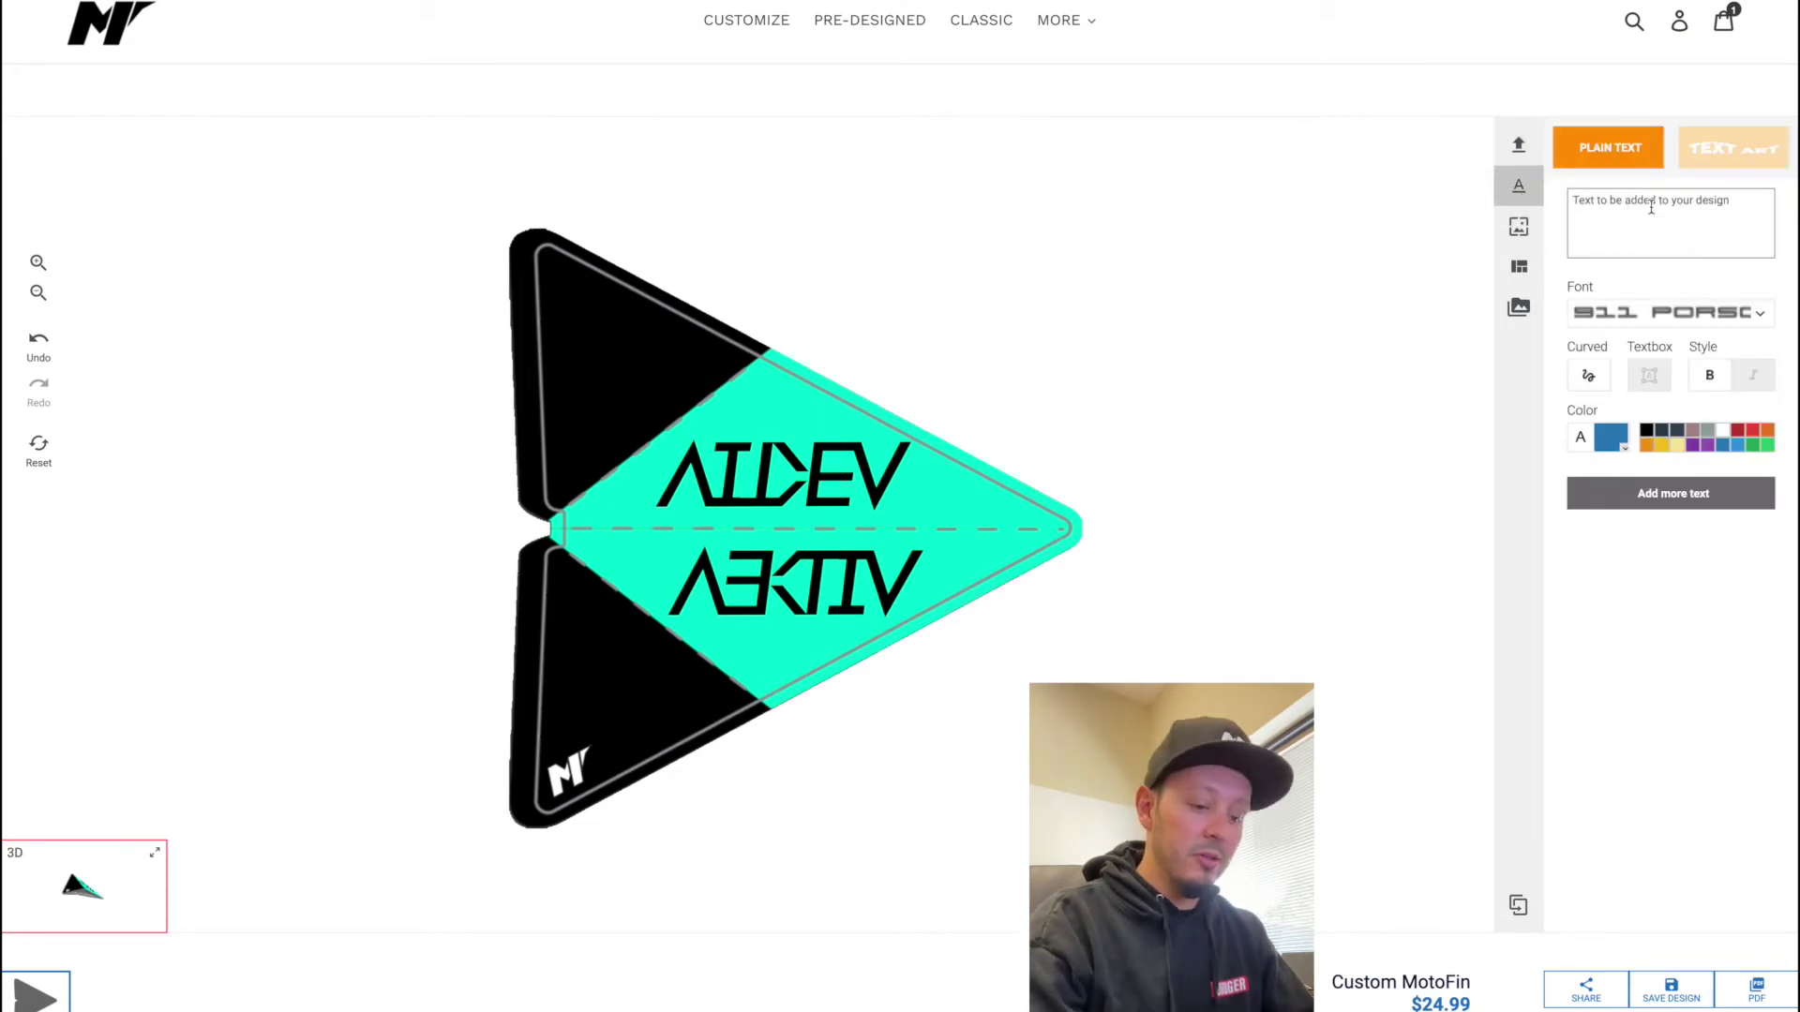
text(395)
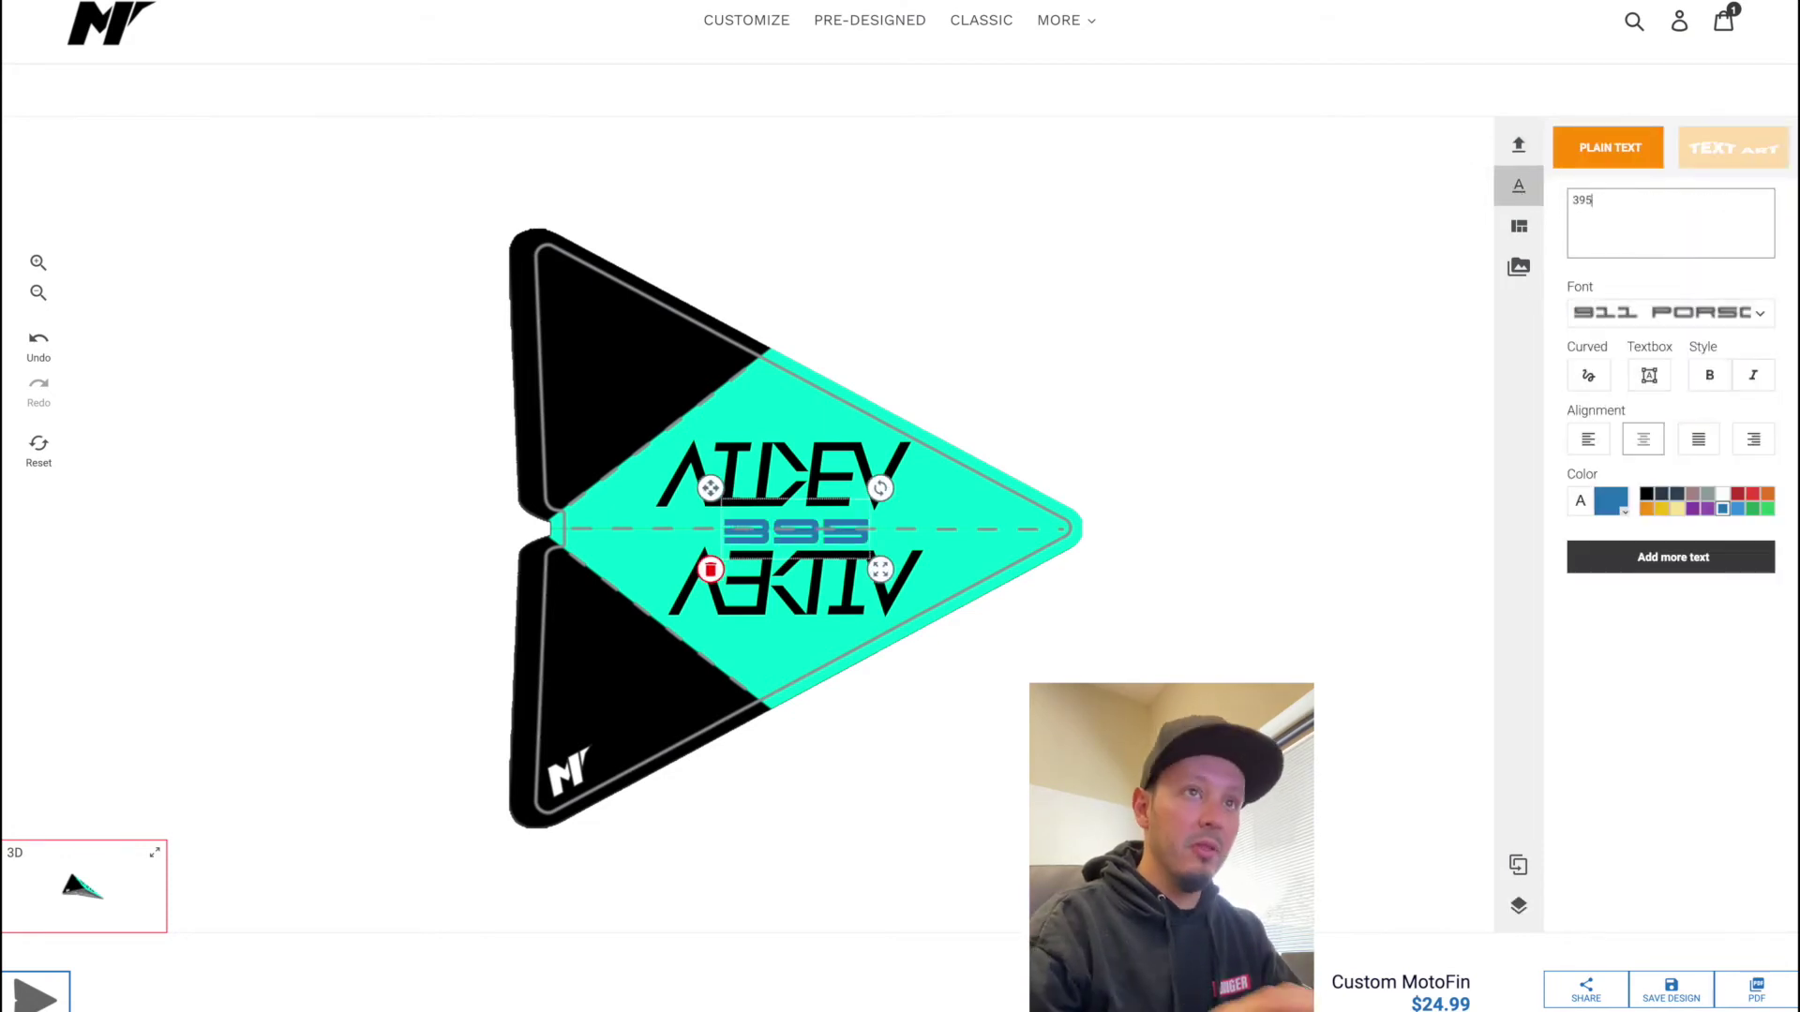
click(1659, 319)
scroll(1645, 468, down, 5)
scroll(1642, 479, down, 2)
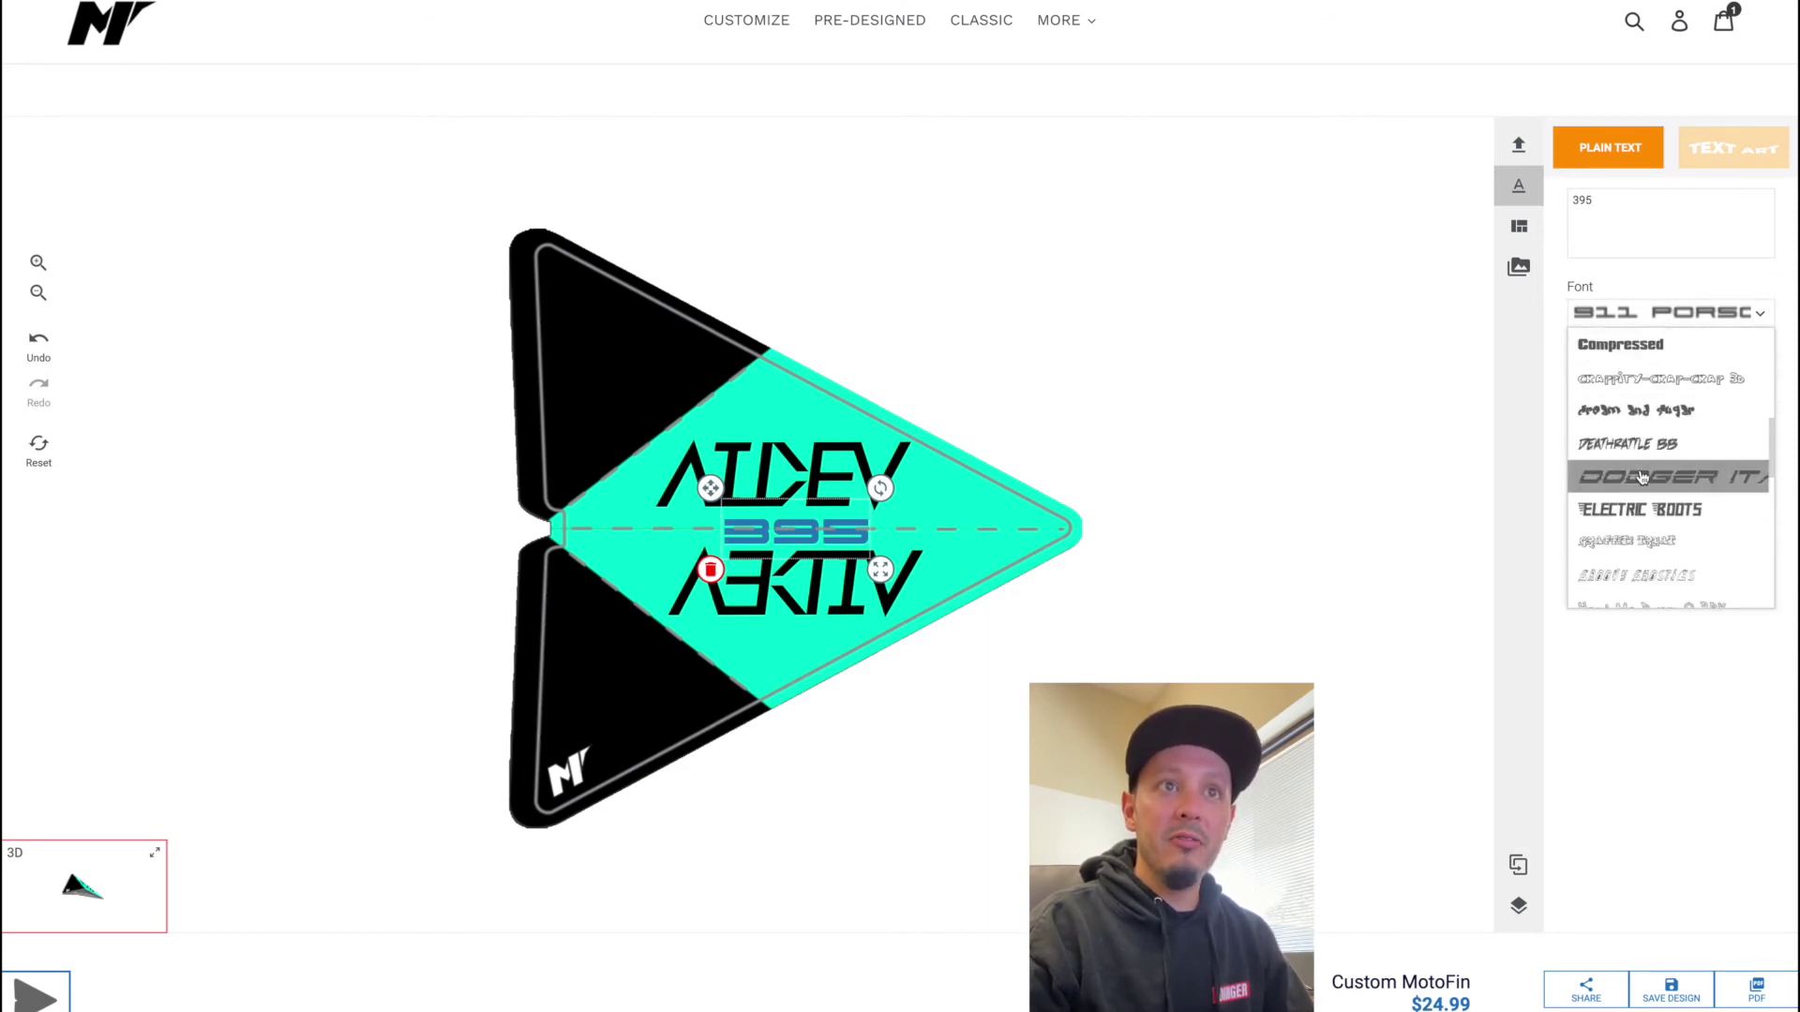
click(1635, 442)
drag(802, 527, 622, 659)
click(1724, 497)
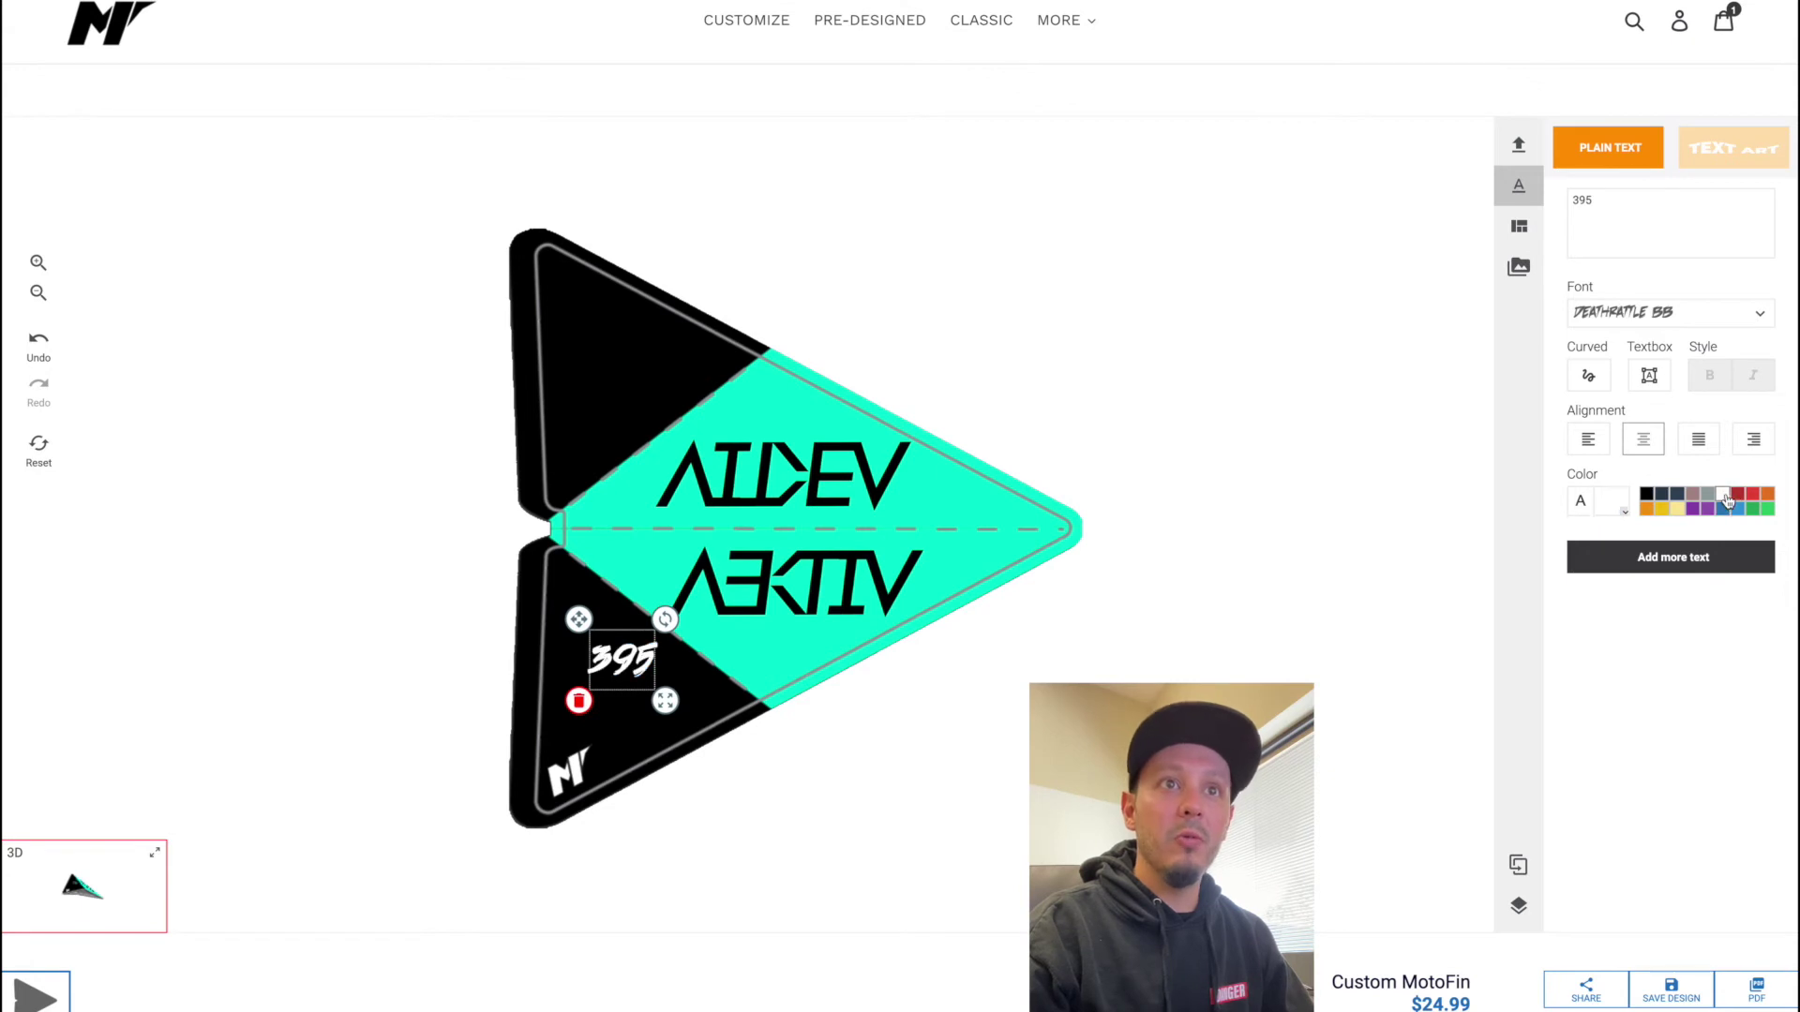
Enlarge and tilt the 395 number in the lower black corner
drag(664, 619, 659, 614)
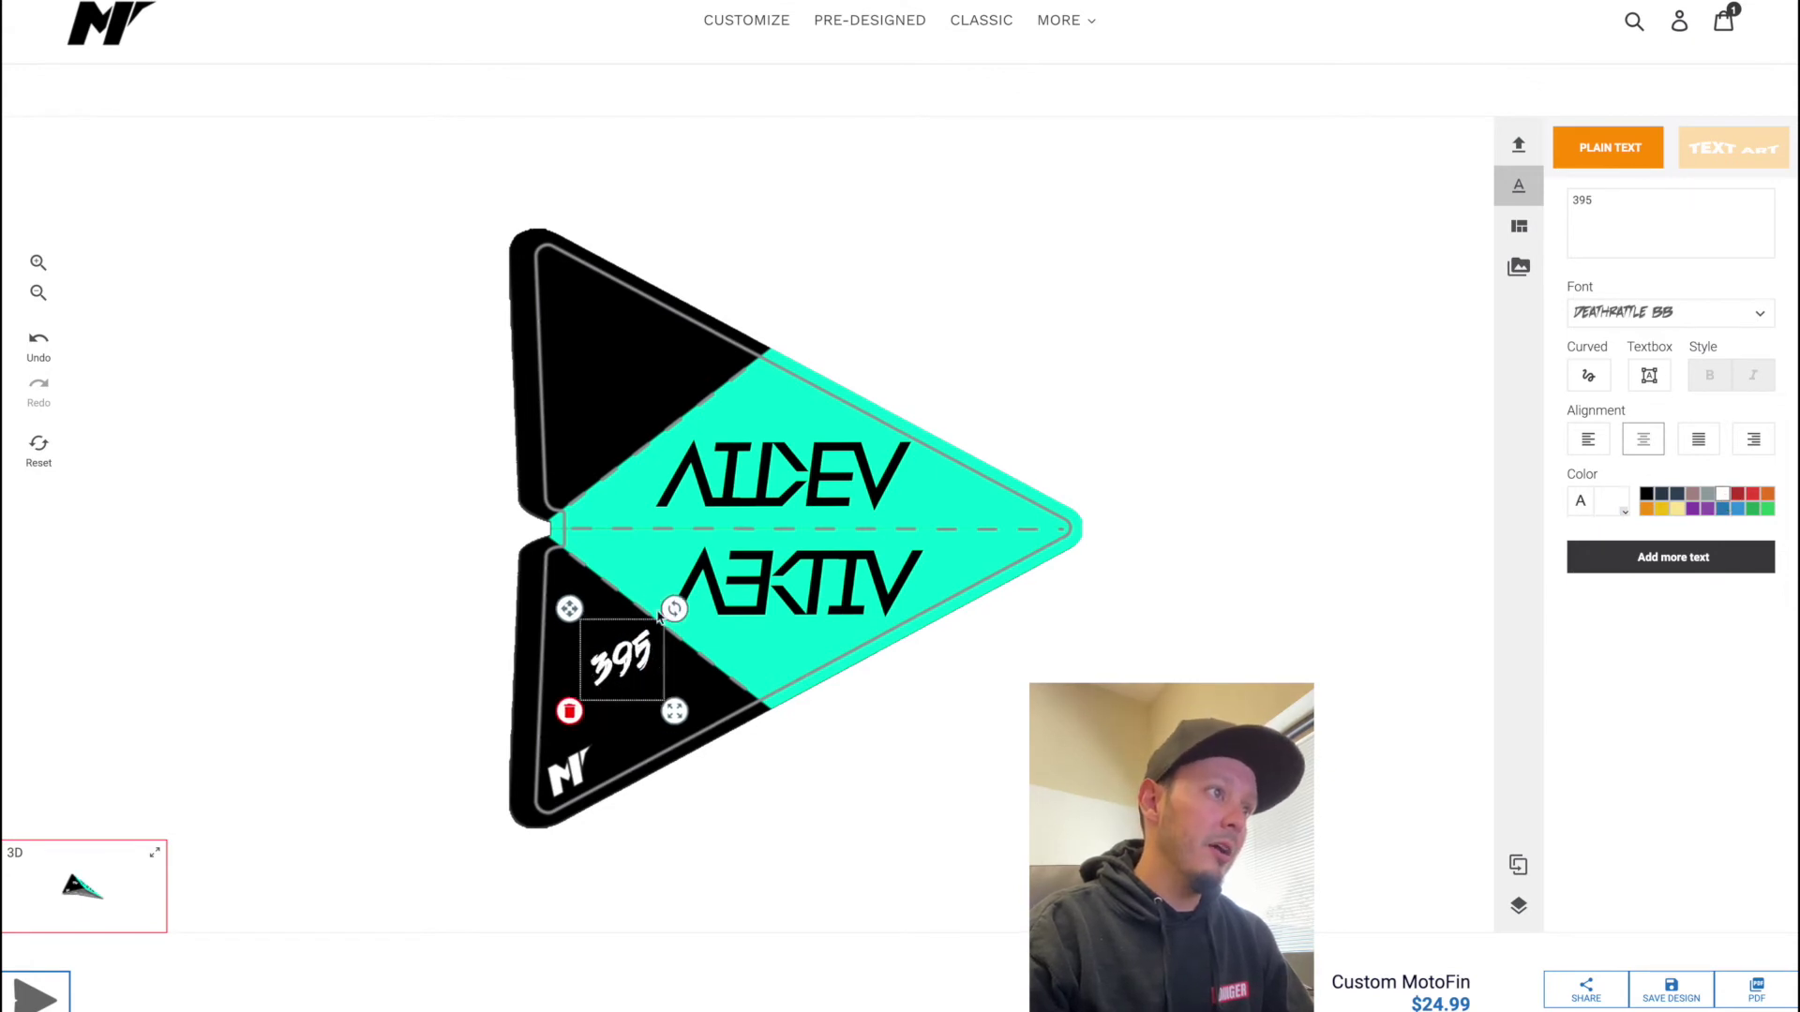
drag(676, 714, 701, 777)
drag(701, 591, 706, 709)
drag(699, 783, 684, 760)
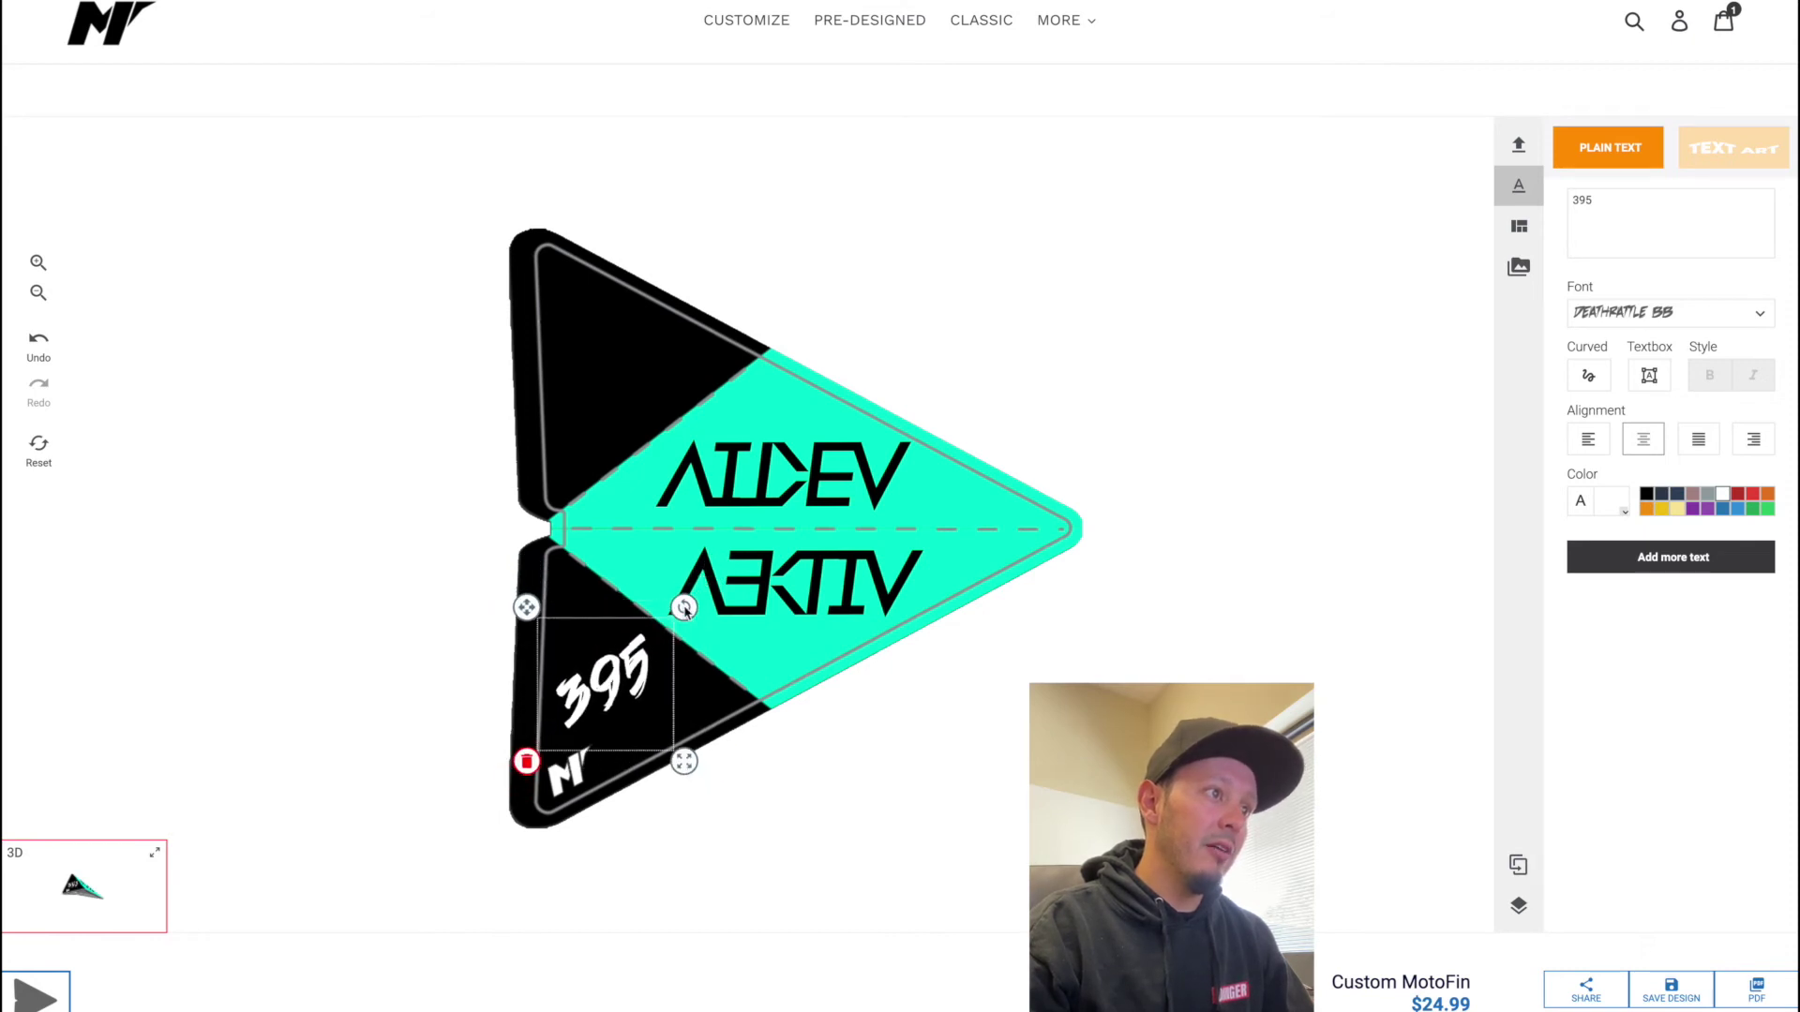
click(374, 726)
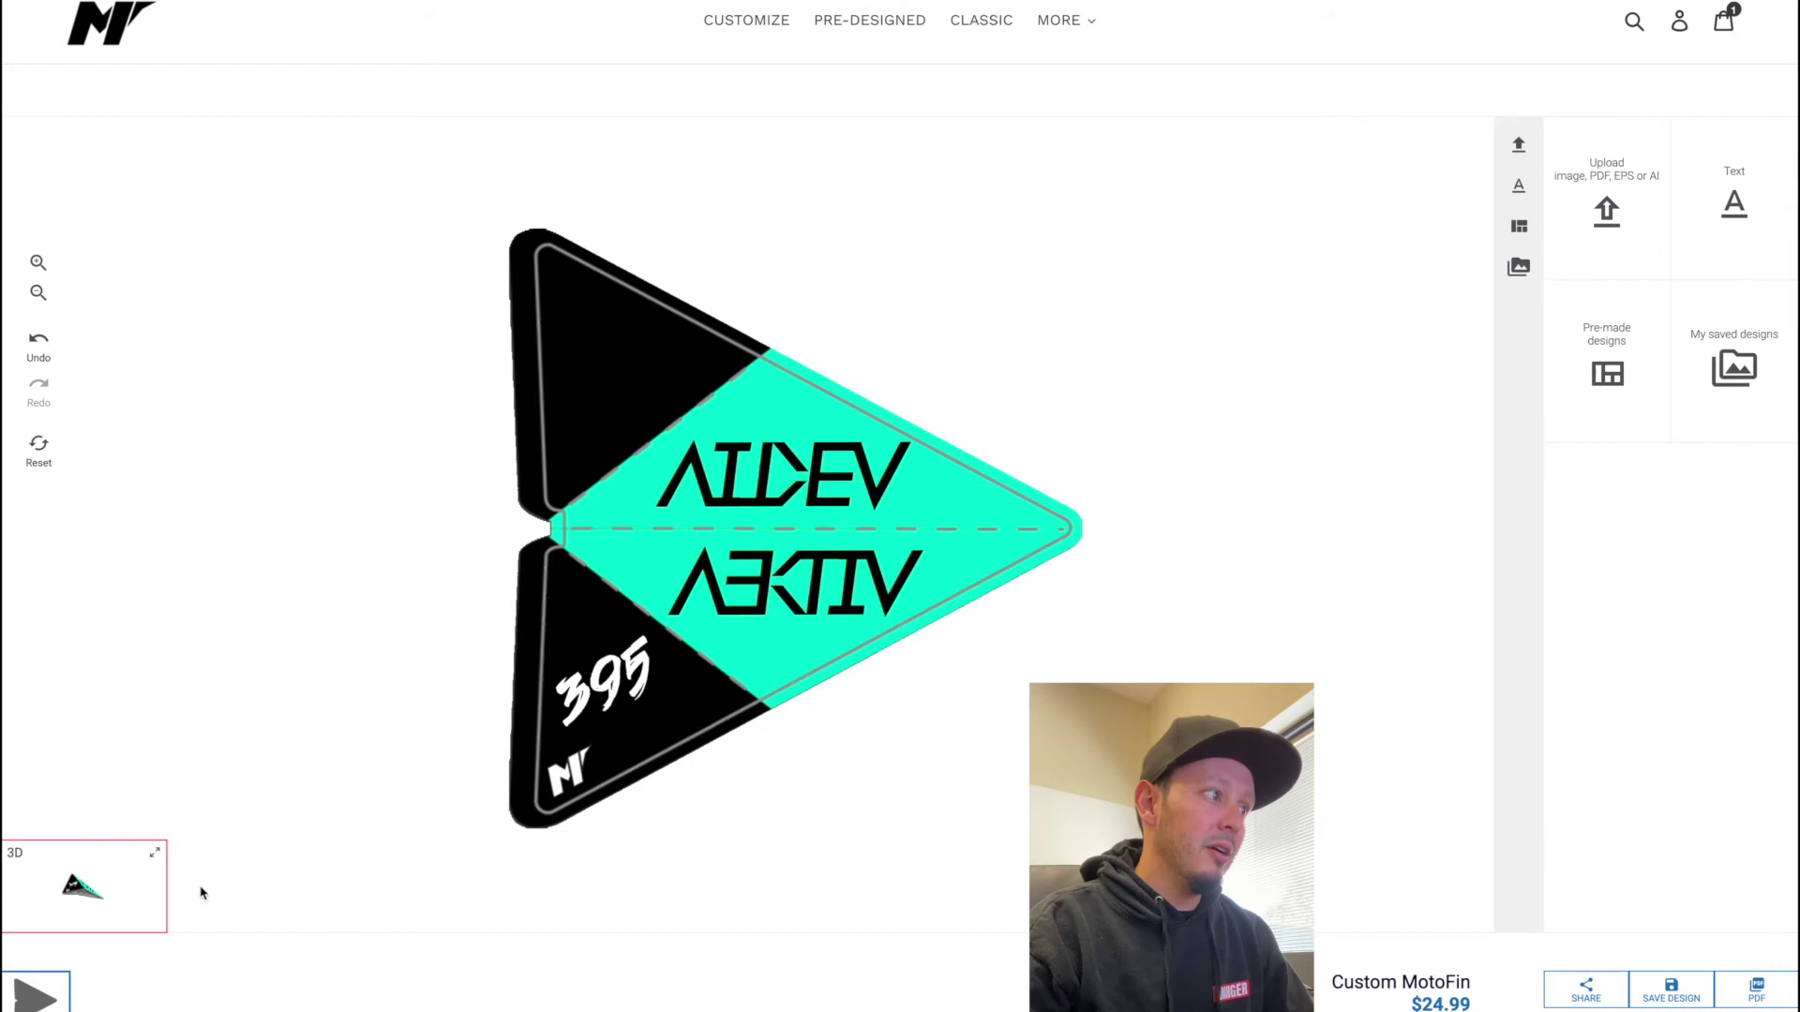
click(159, 854)
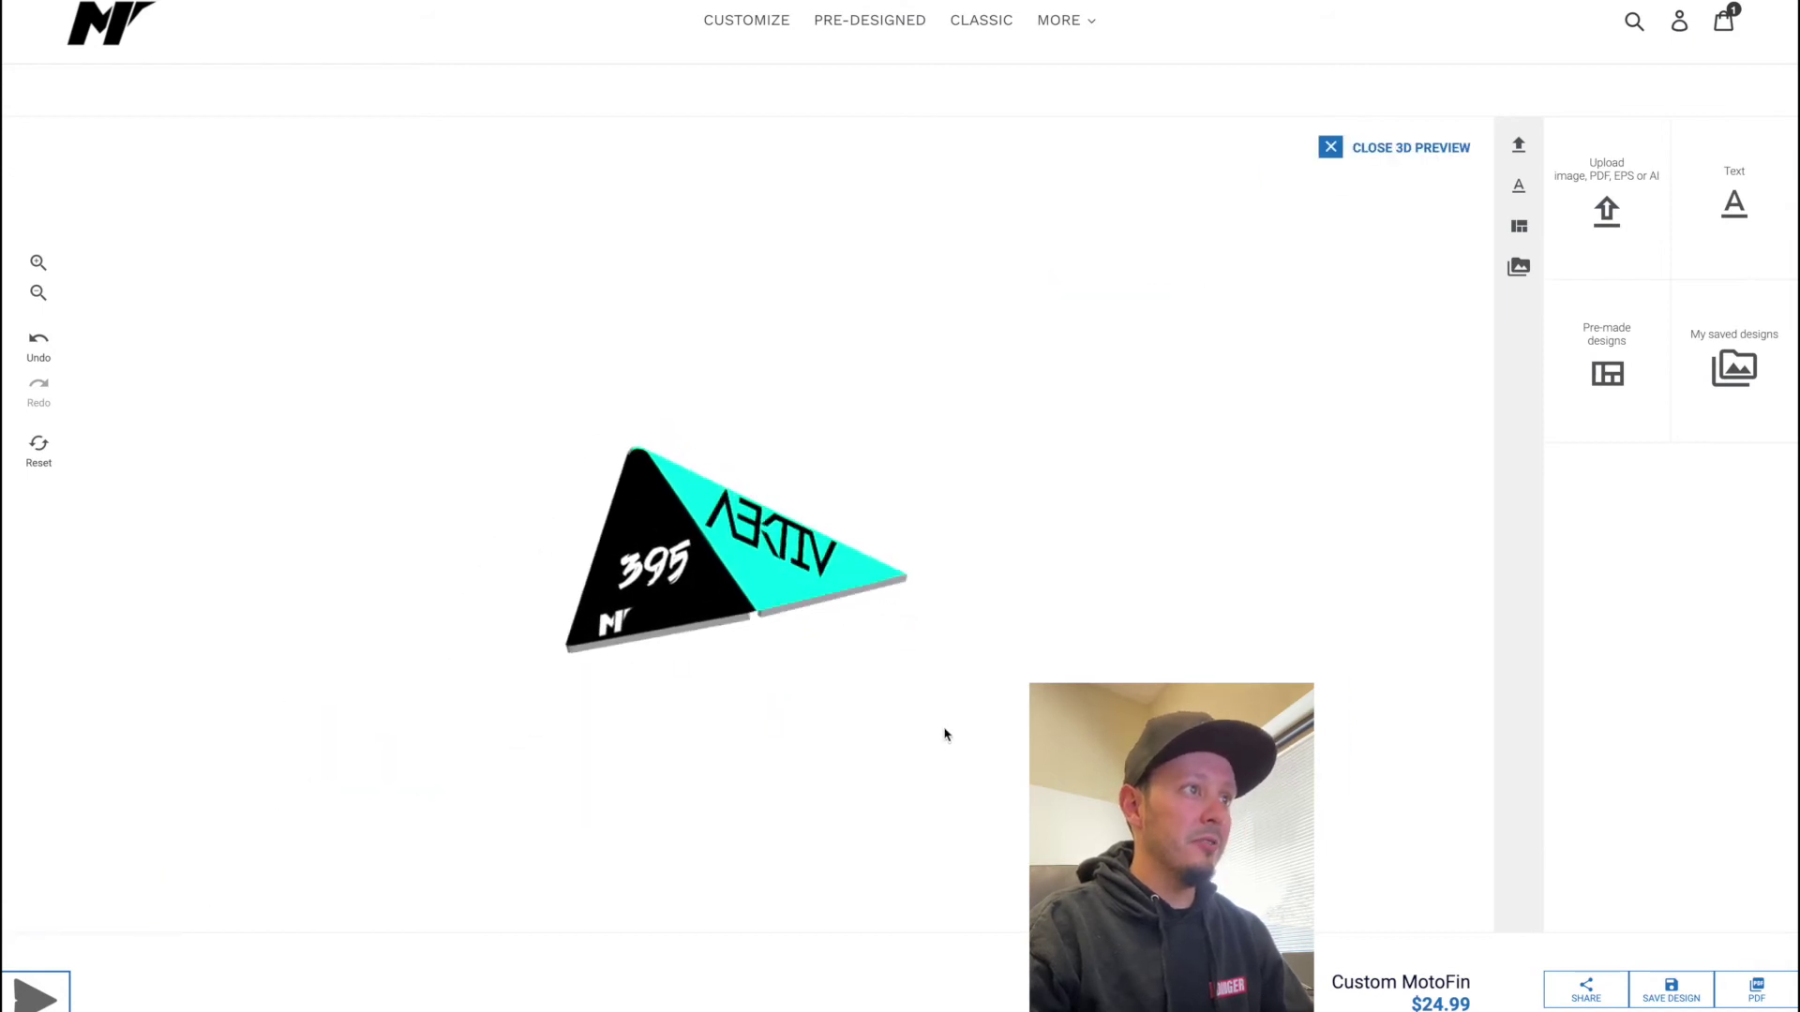
drag(945, 735, 916, 594)
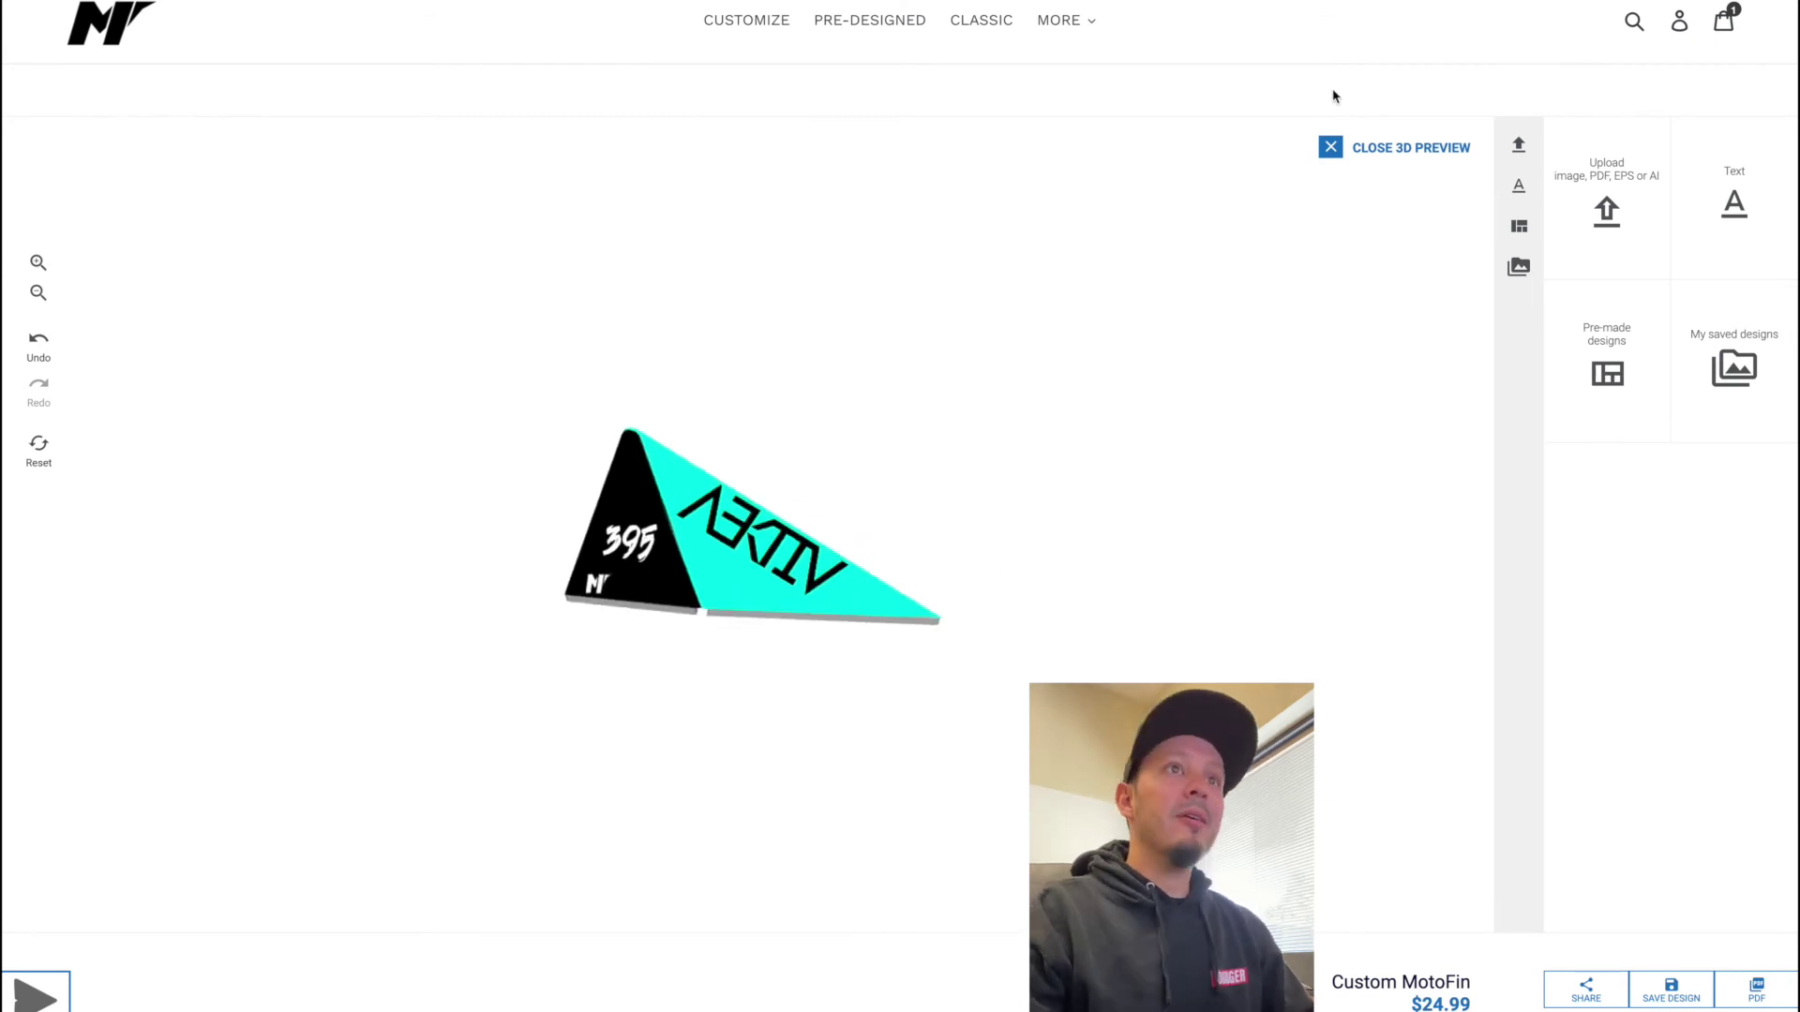
click(1338, 146)
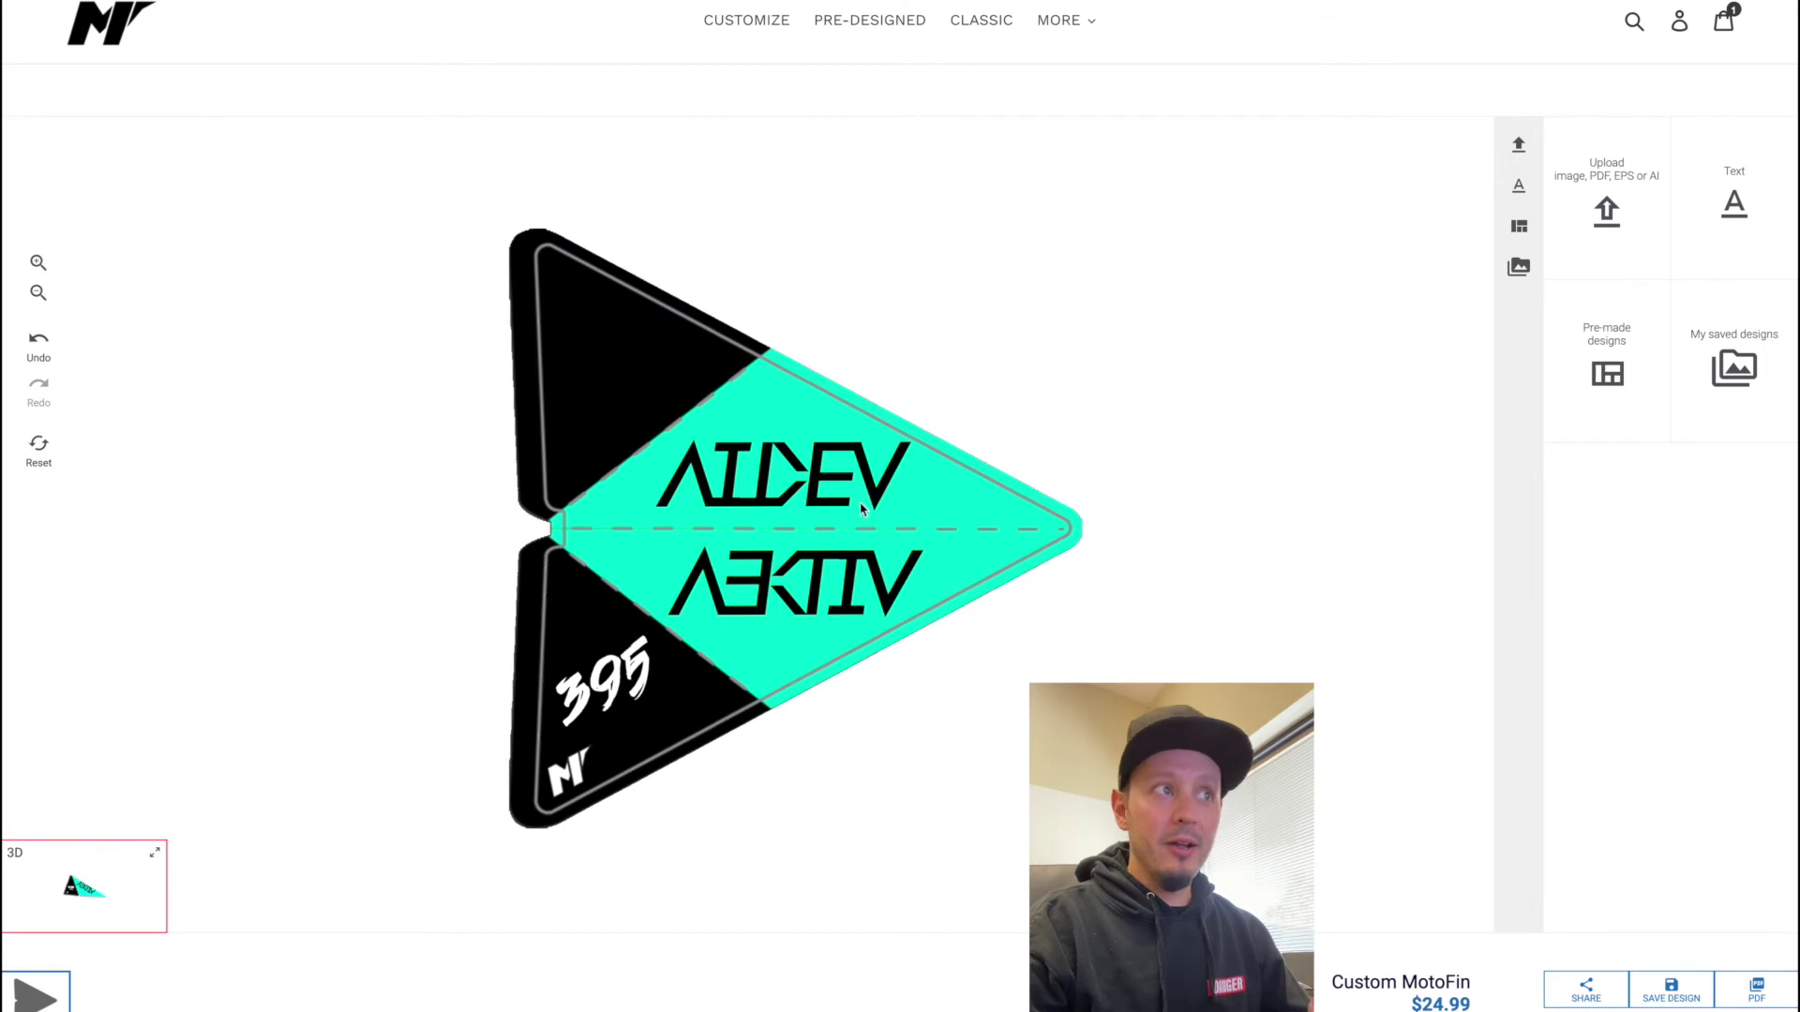
click(730, 21)
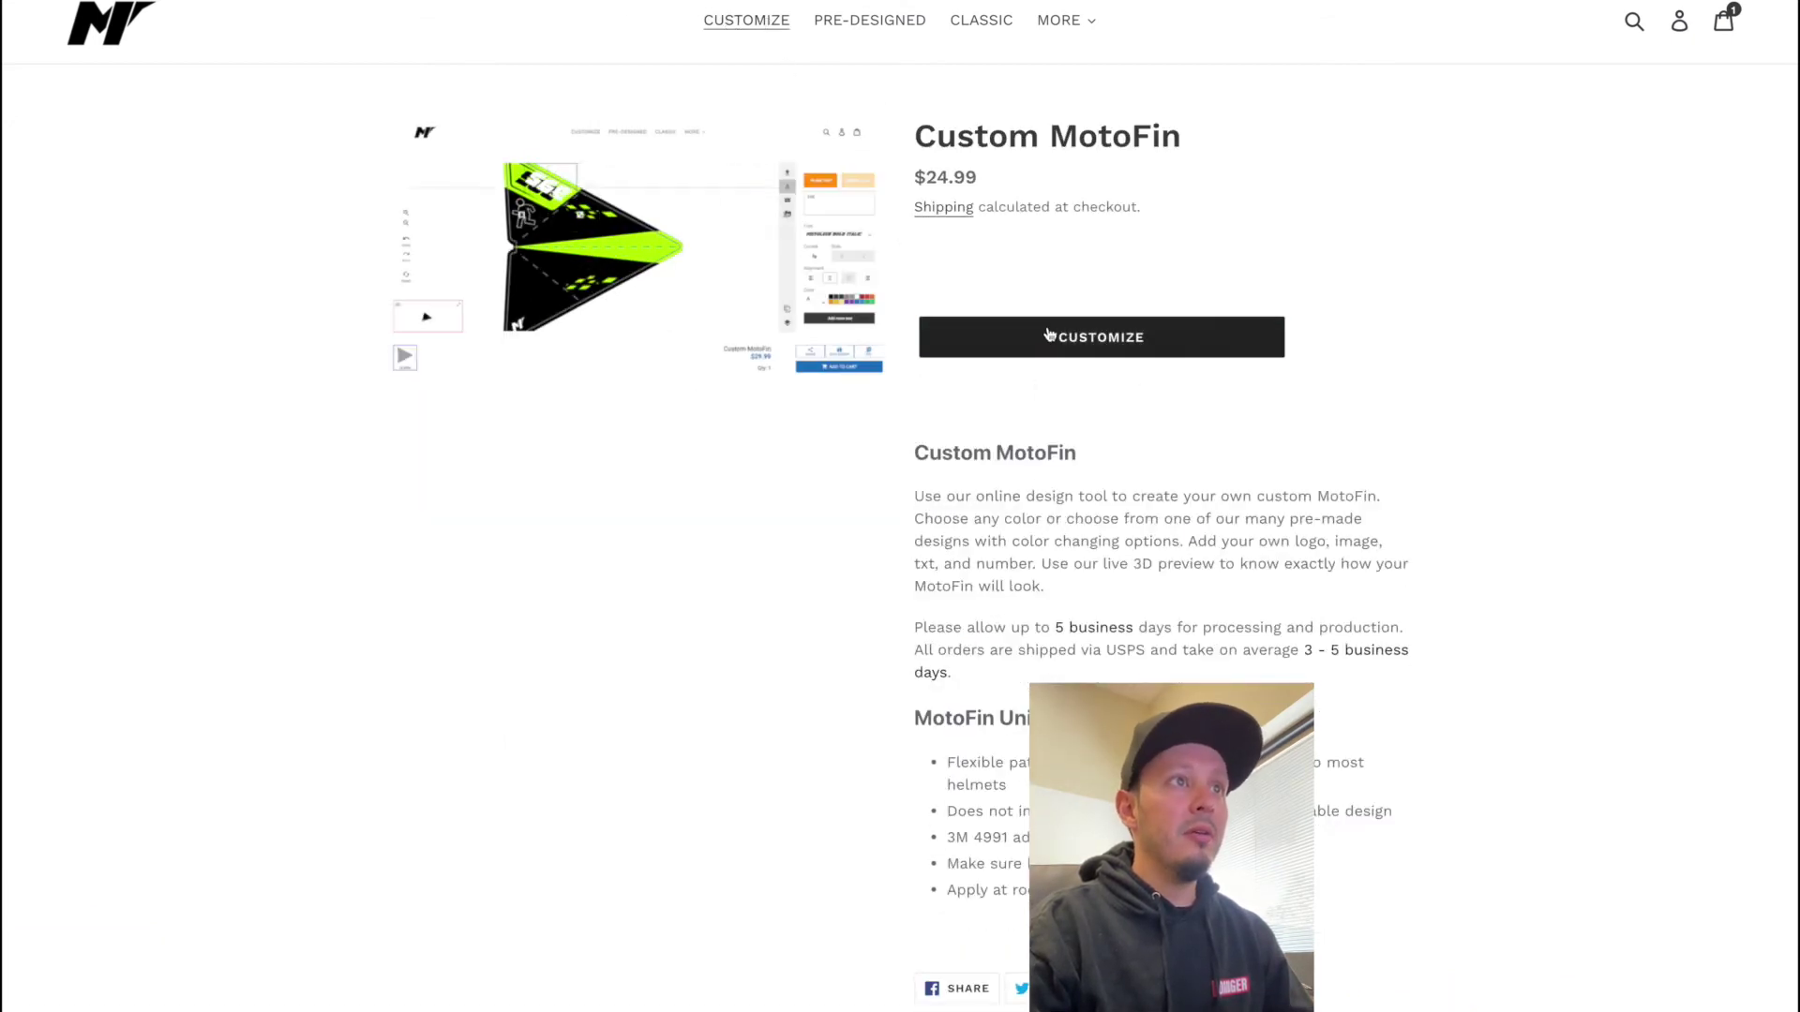
Start a new custom fin design from the Blank template
click(1049, 334)
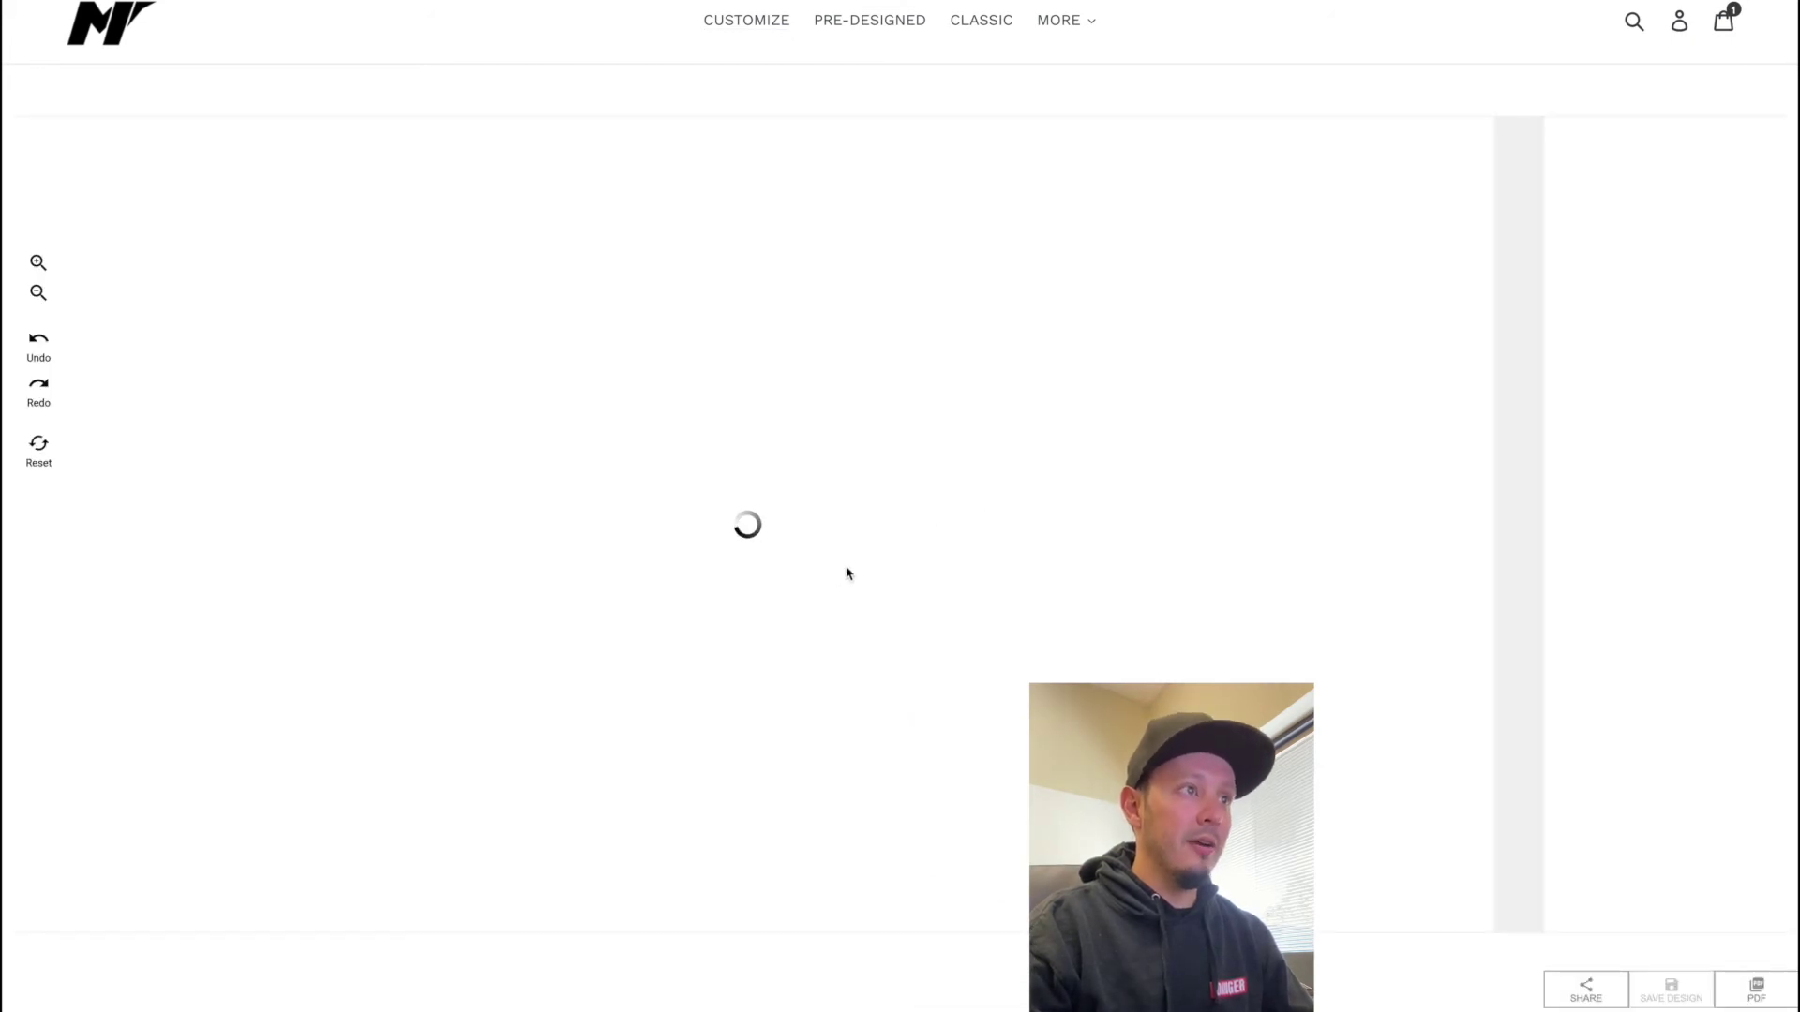
click(924, 575)
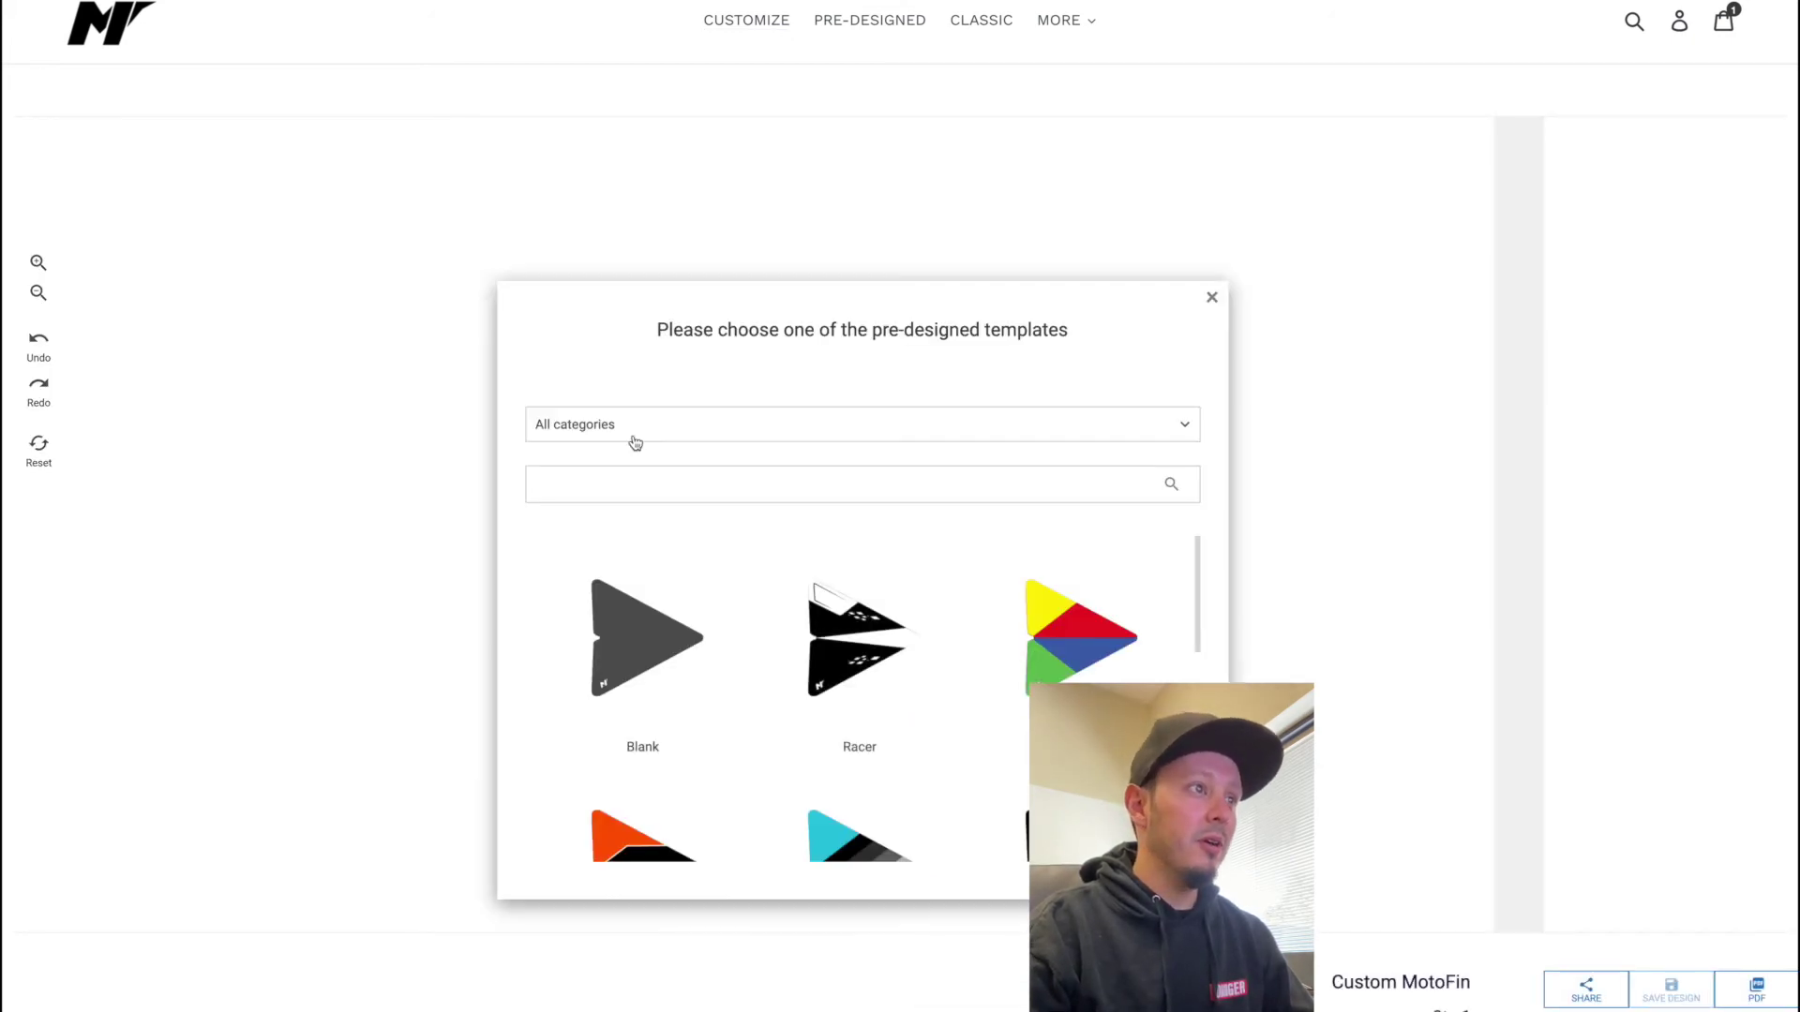
click(633, 624)
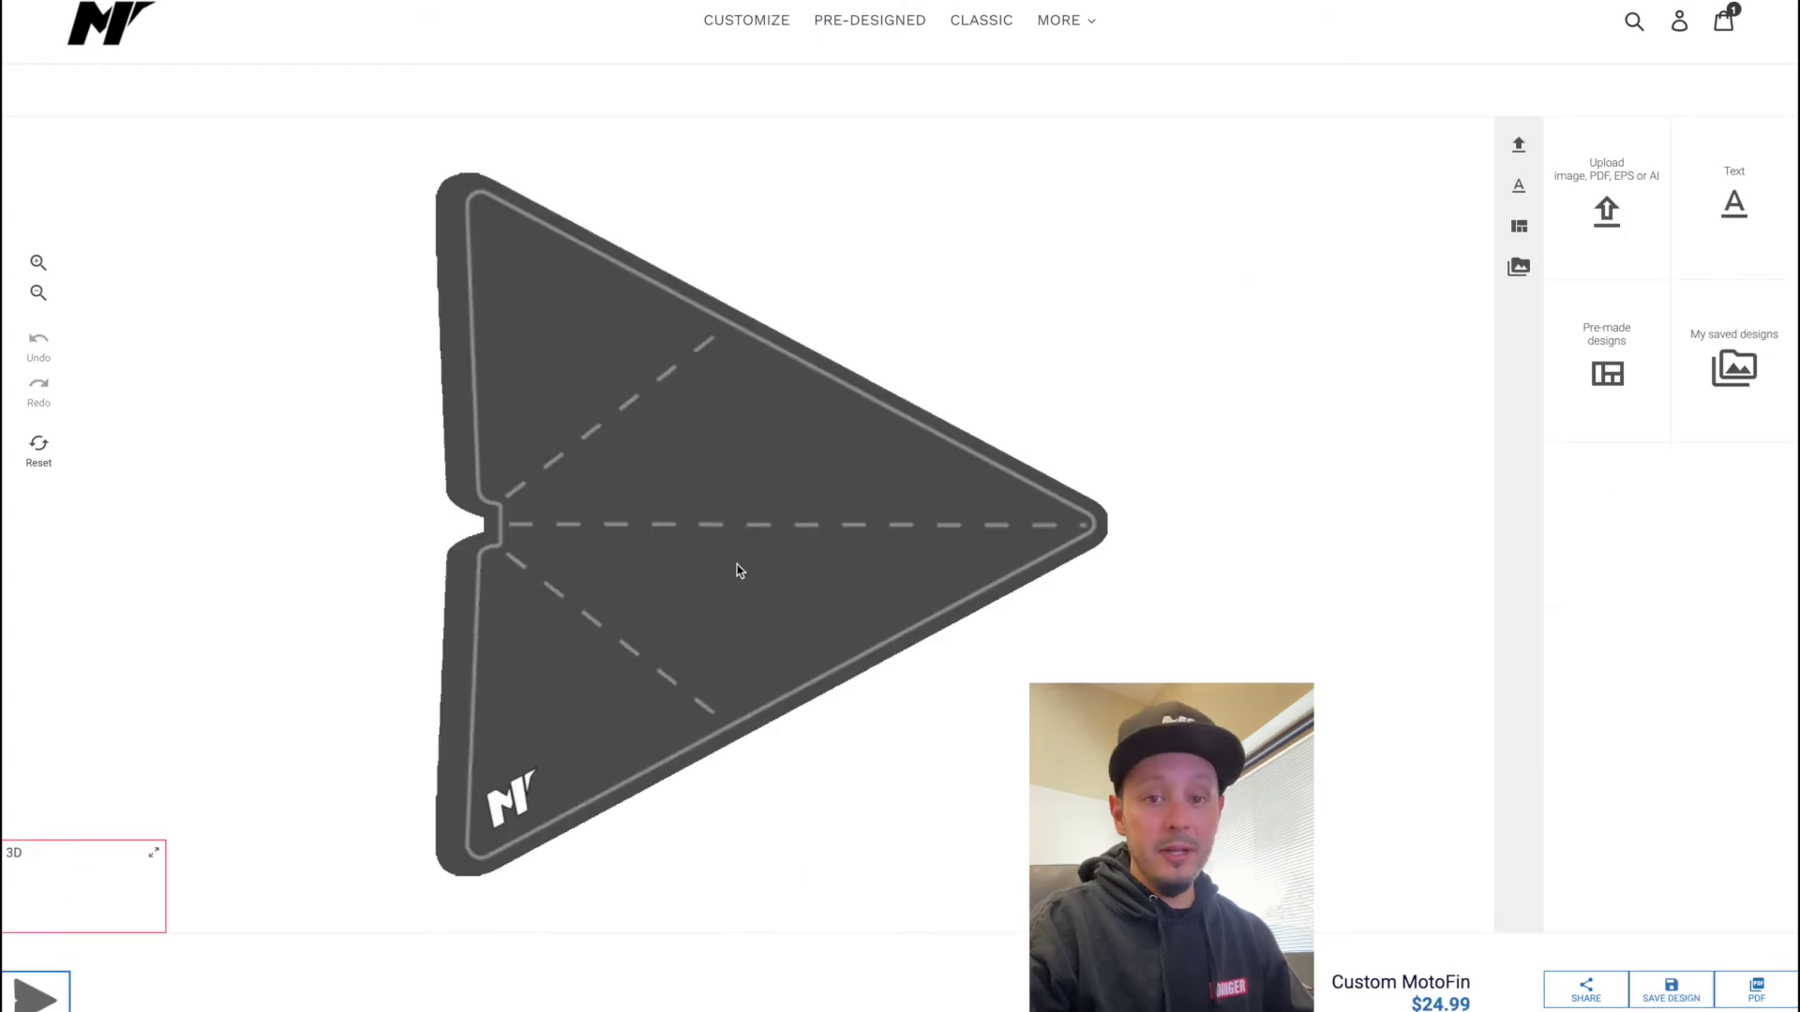
Try a bright green base colour on the blank fin, then undo it back to dark grey
click(821, 453)
click(1583, 297)
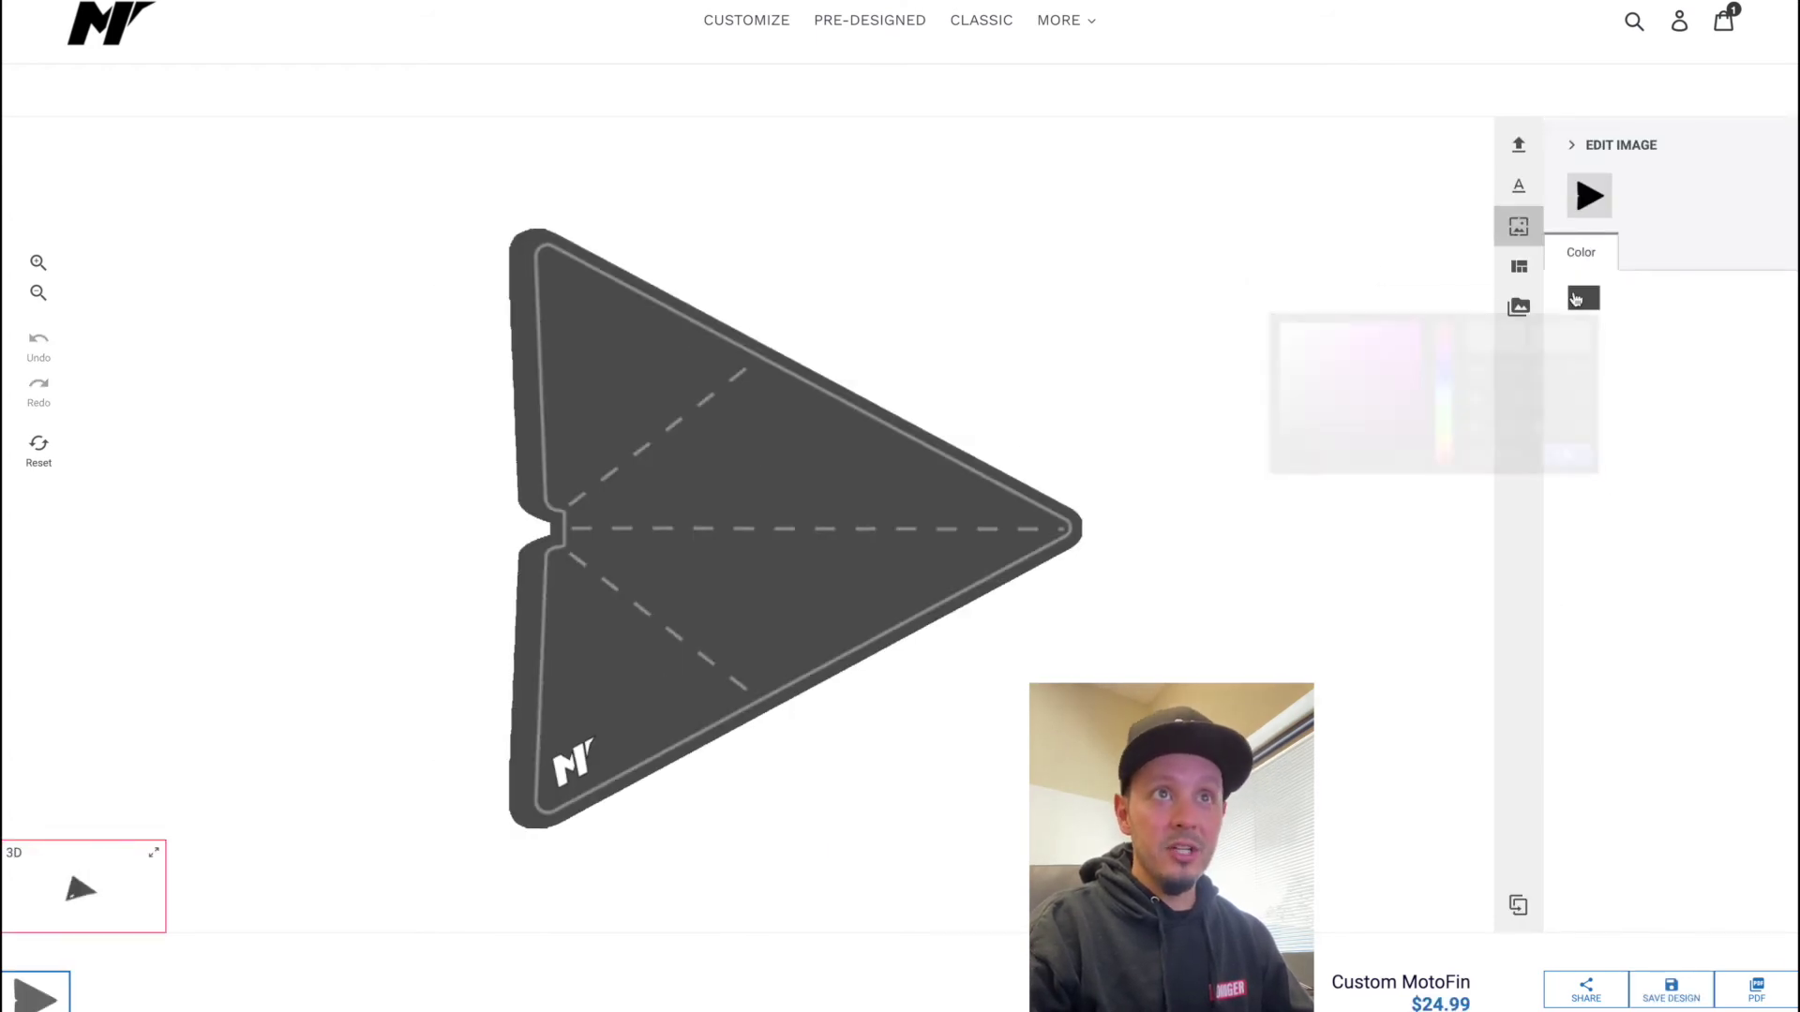
drag(1447, 376, 1418, 325)
click(1565, 454)
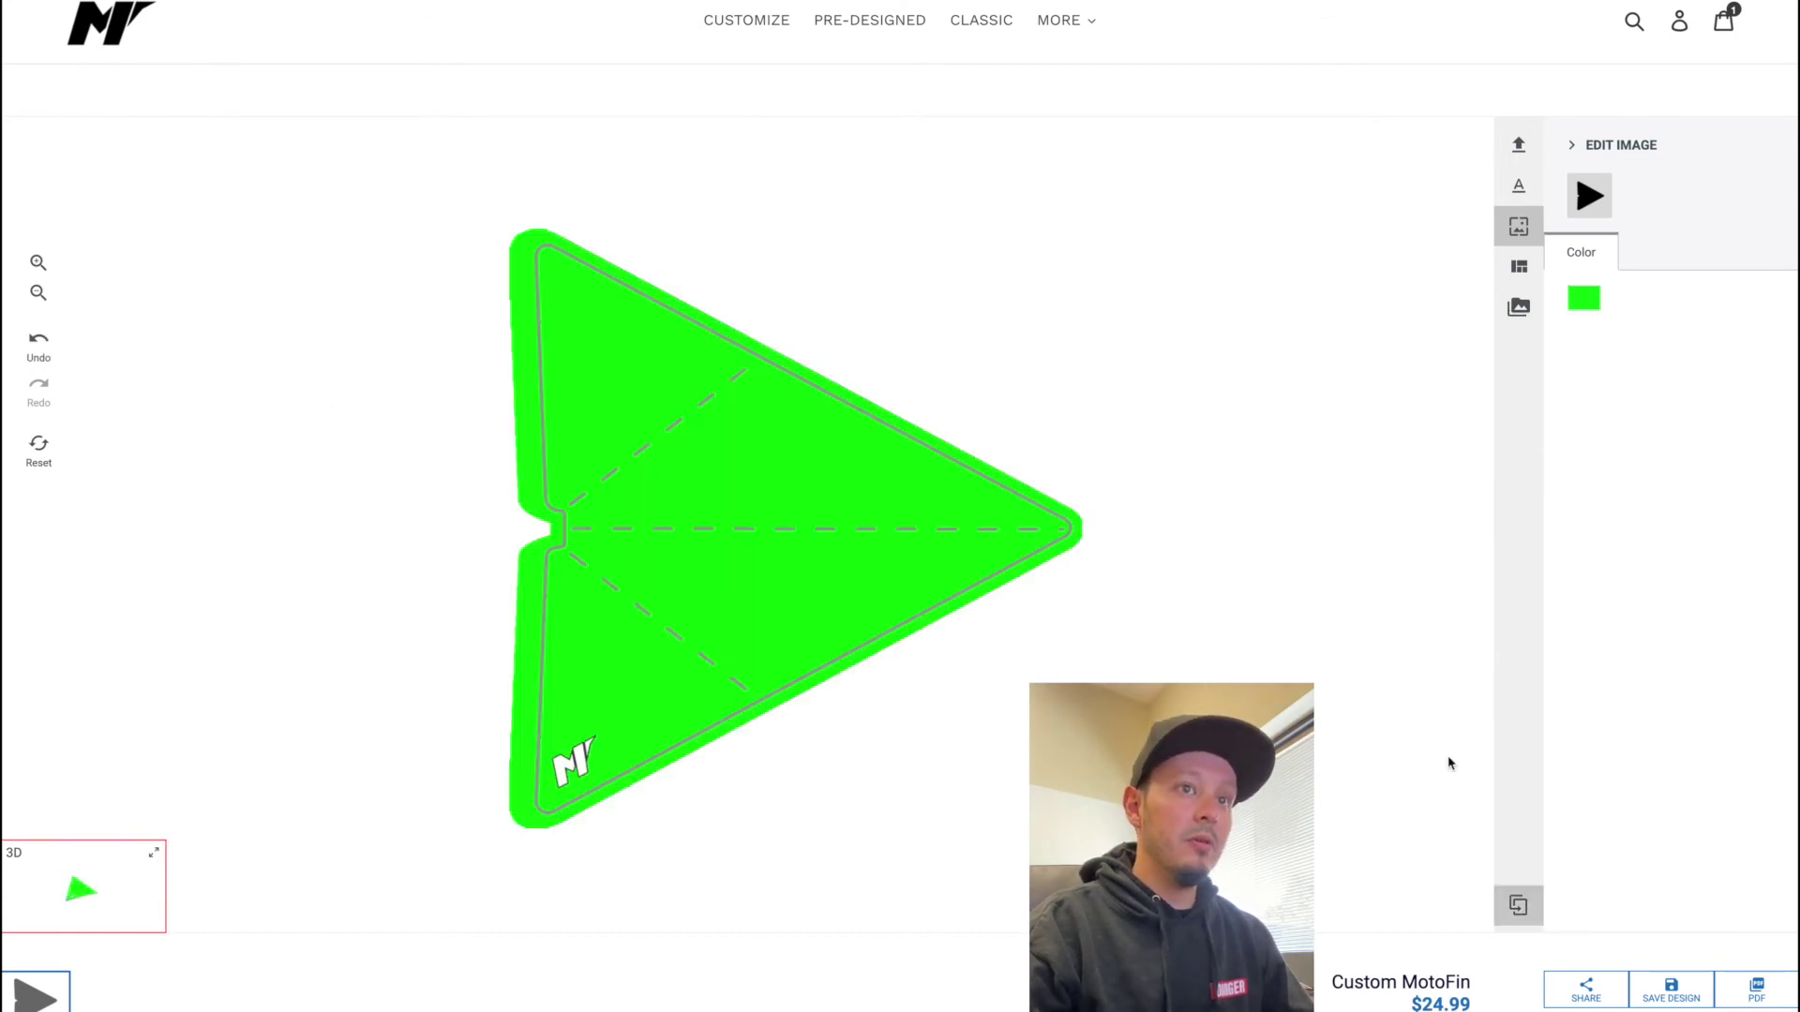
click(60, 339)
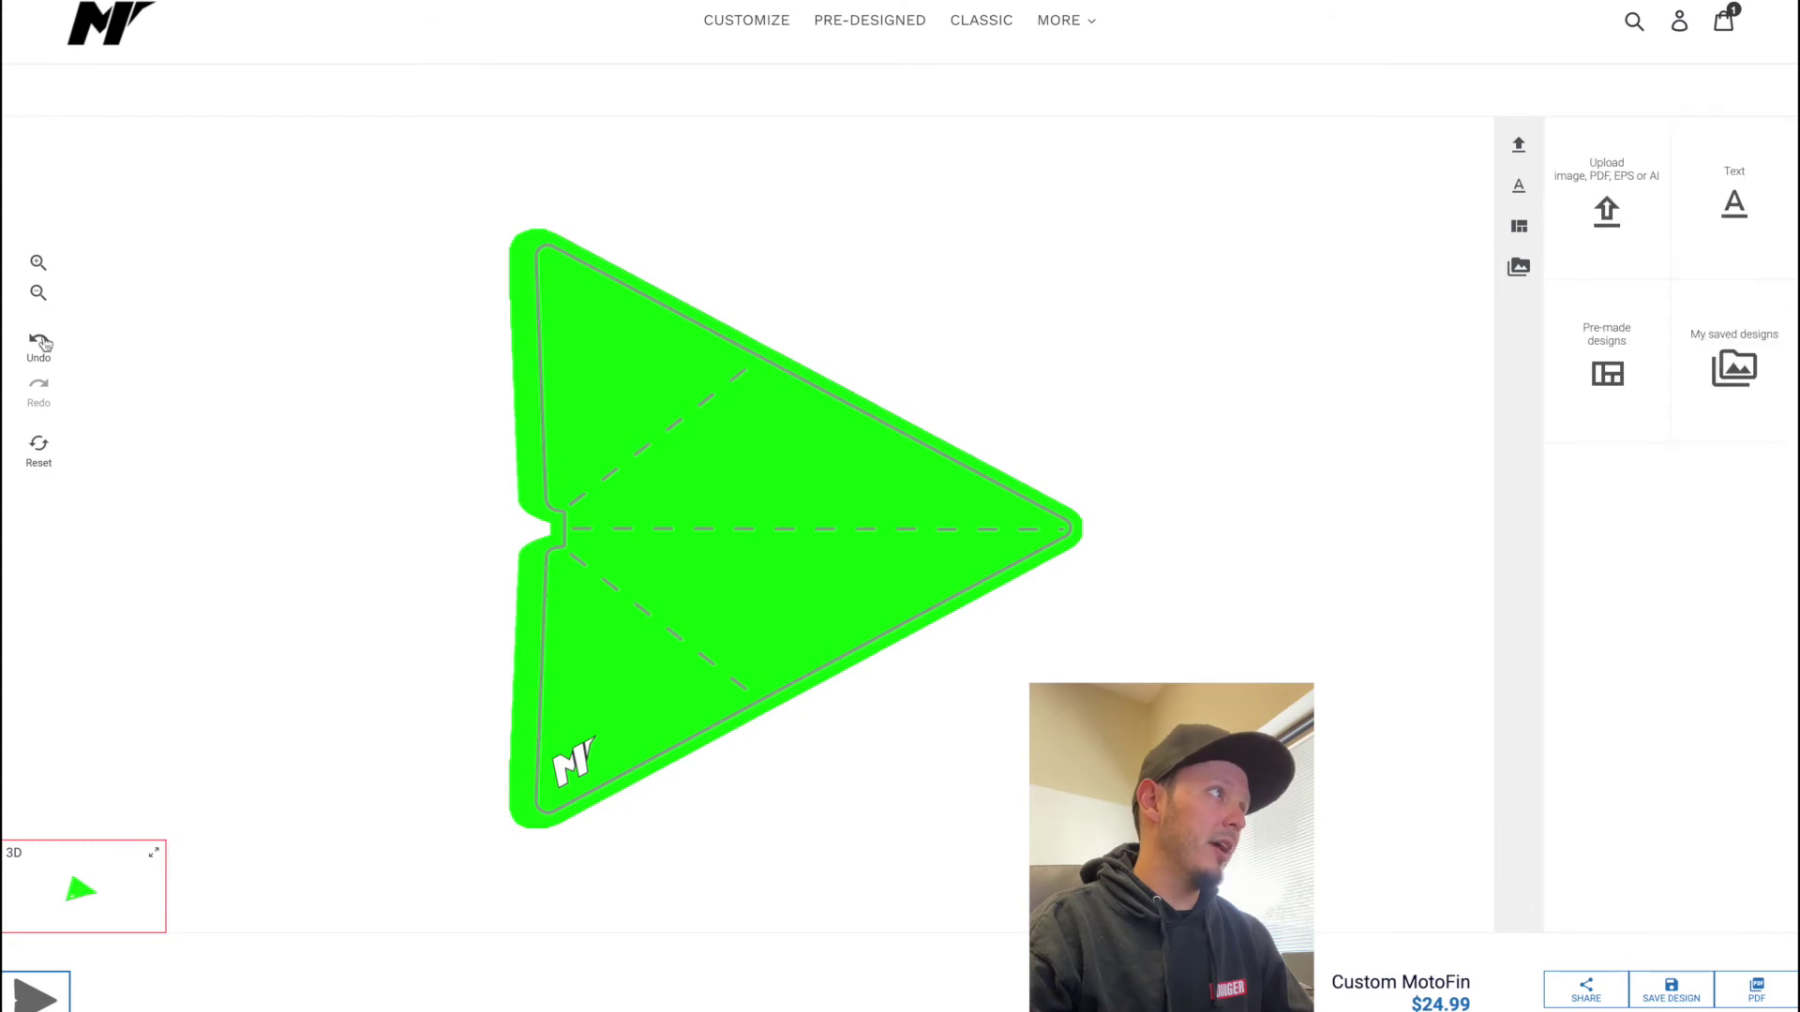
click(42, 343)
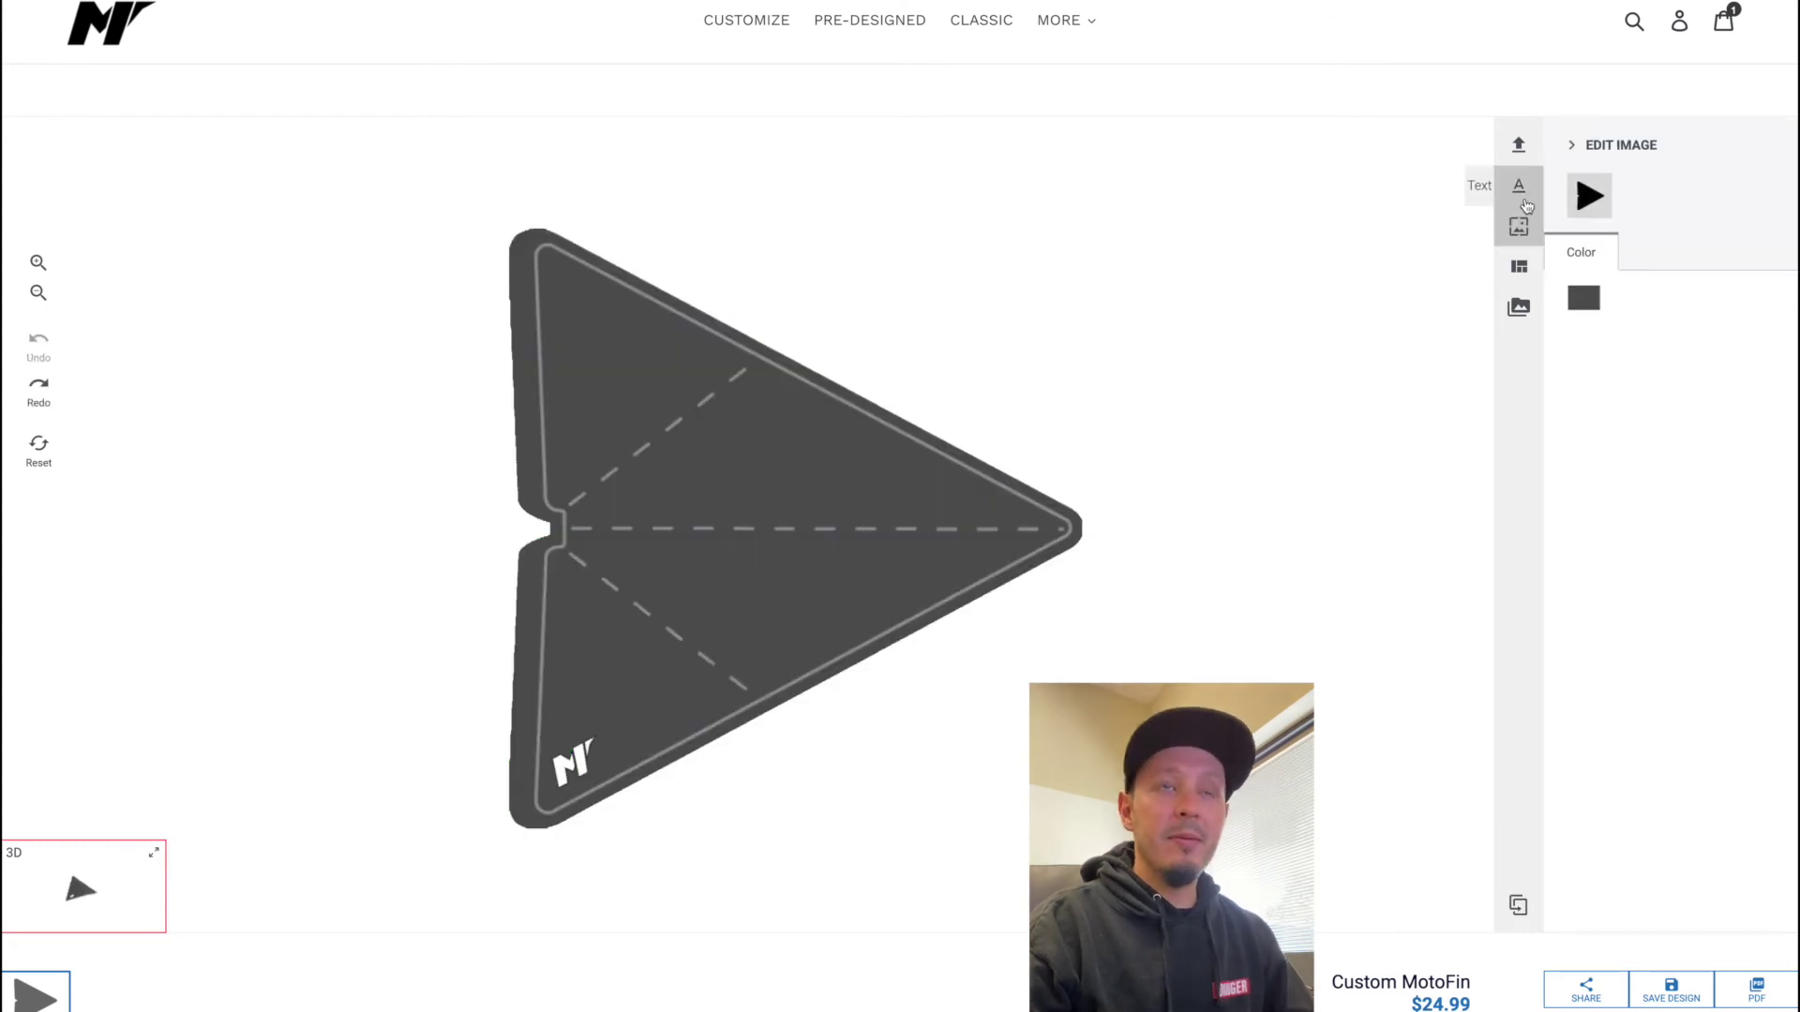
Upload the desert camo image from the device into My Gallery
click(1520, 147)
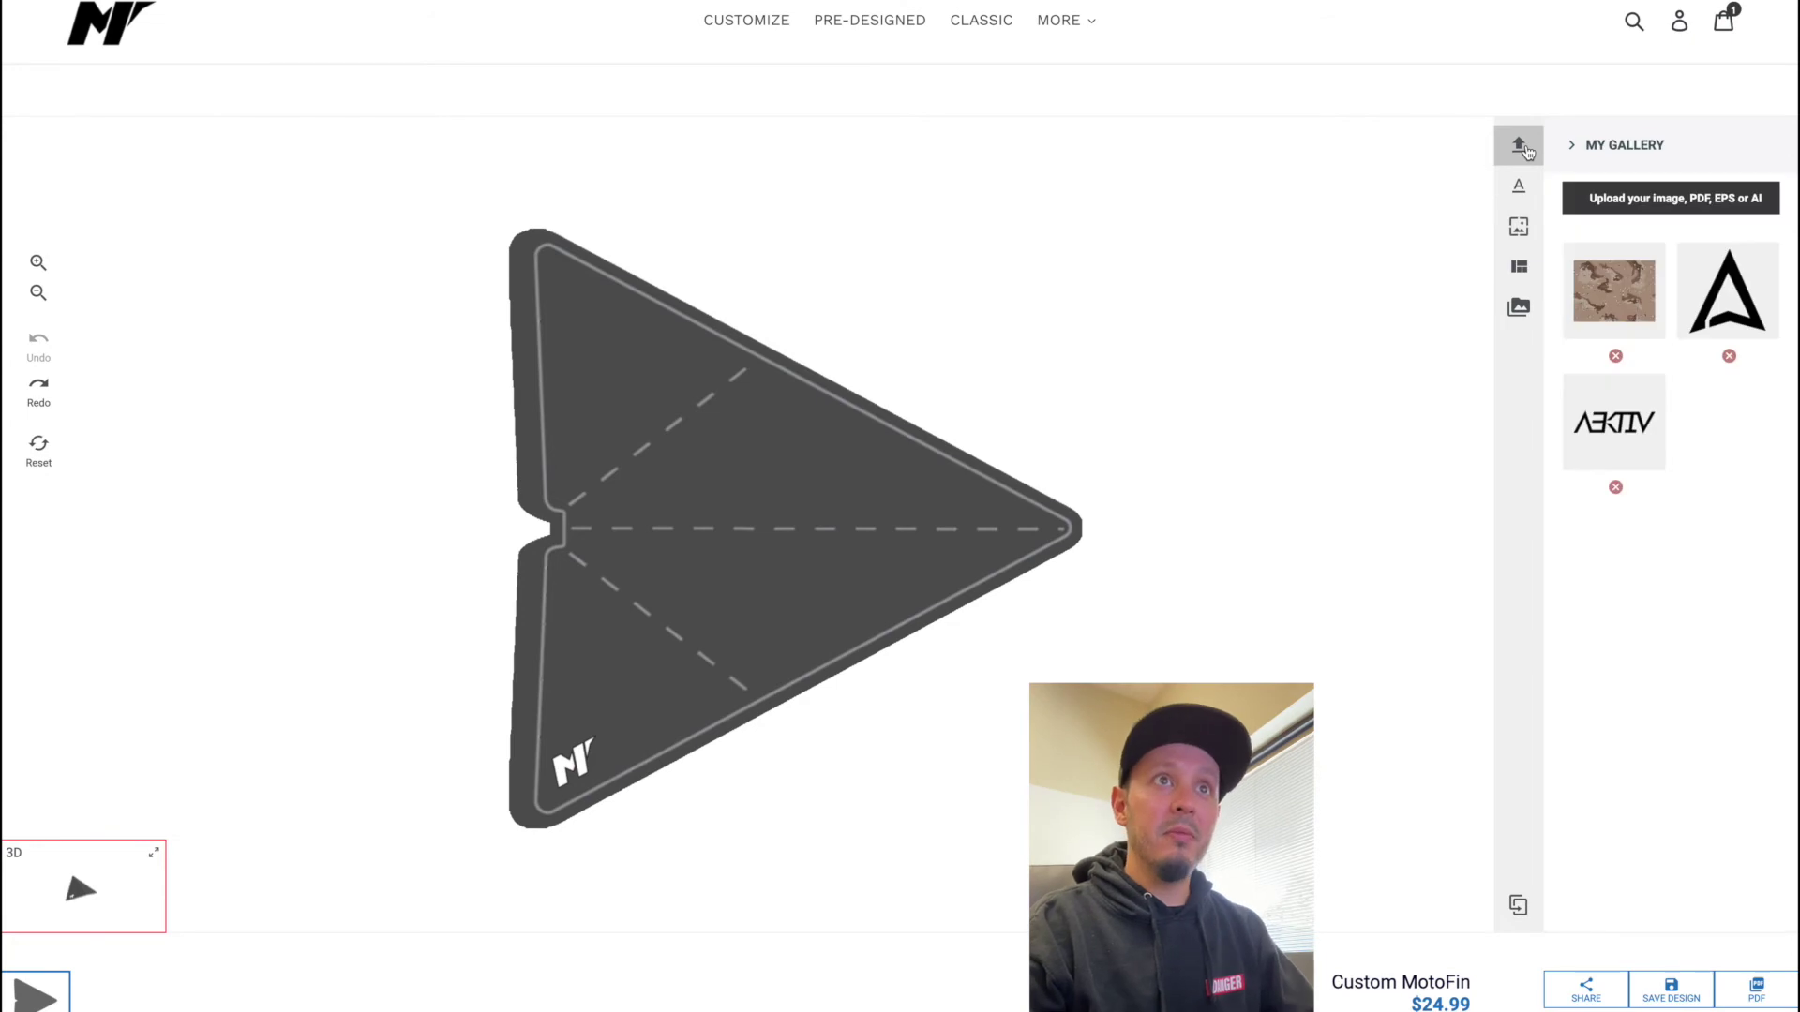
click(1642, 205)
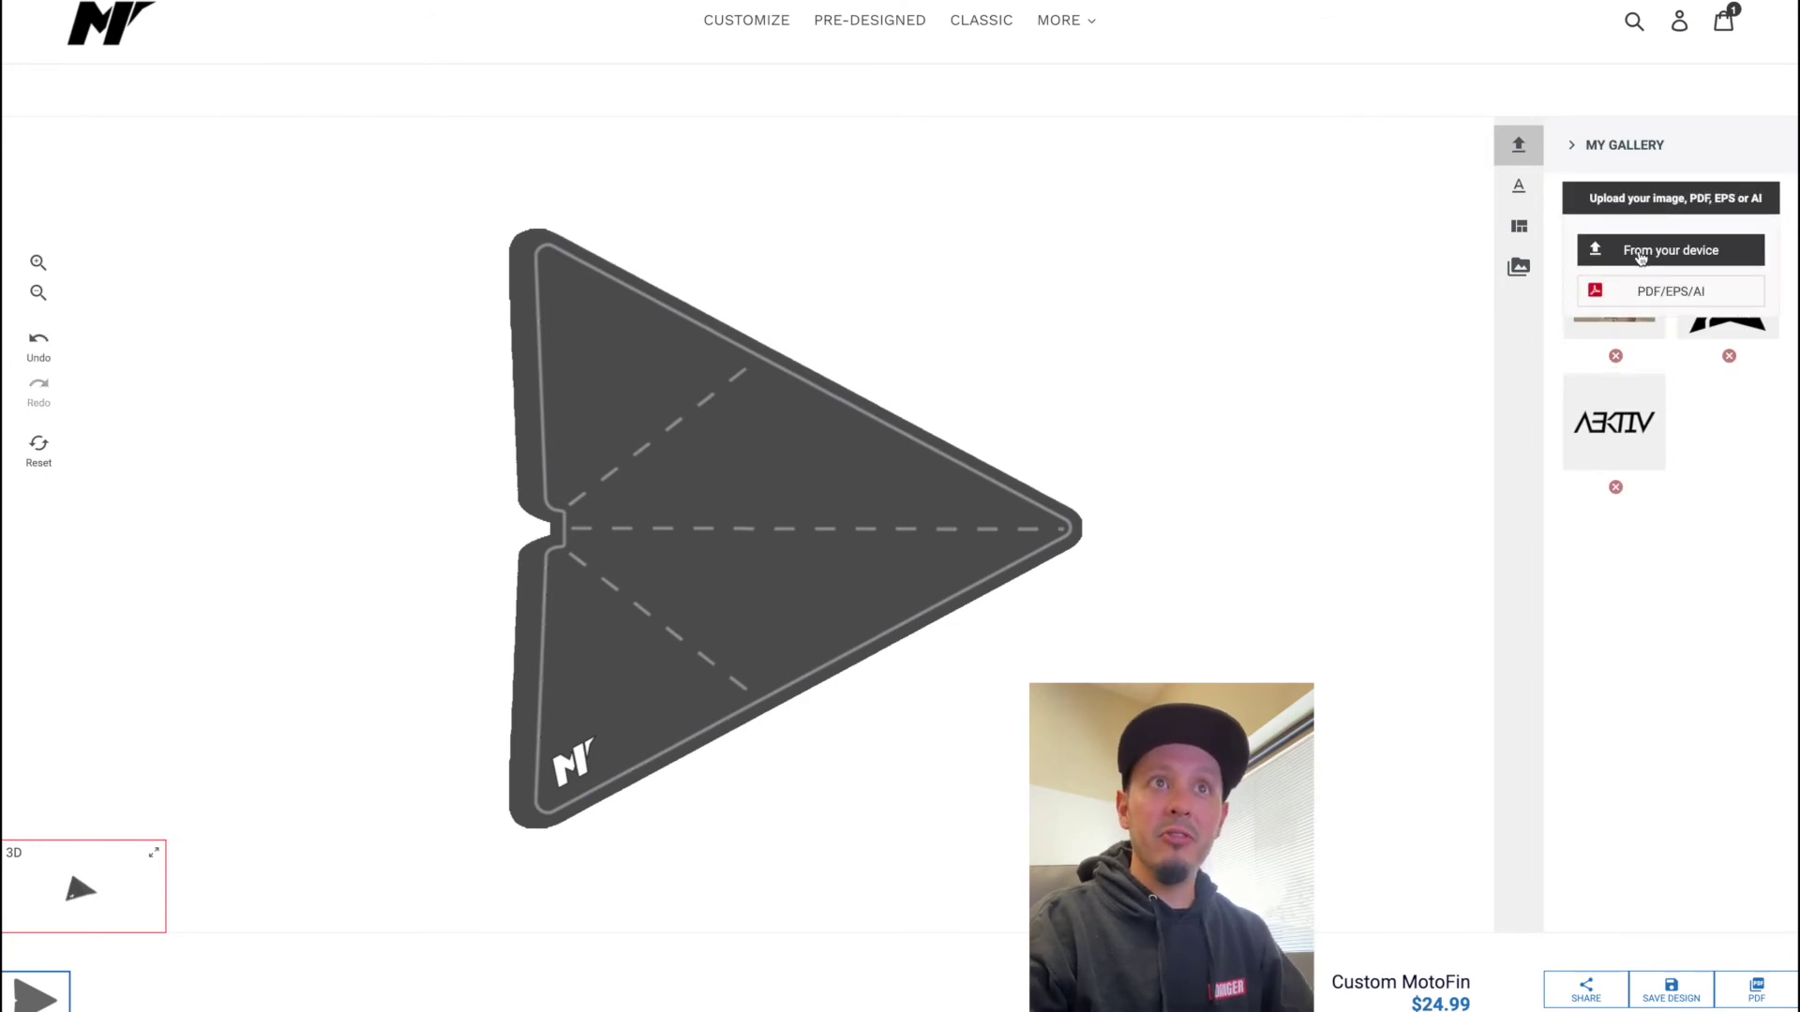
scroll(1461, 361, down, 1)
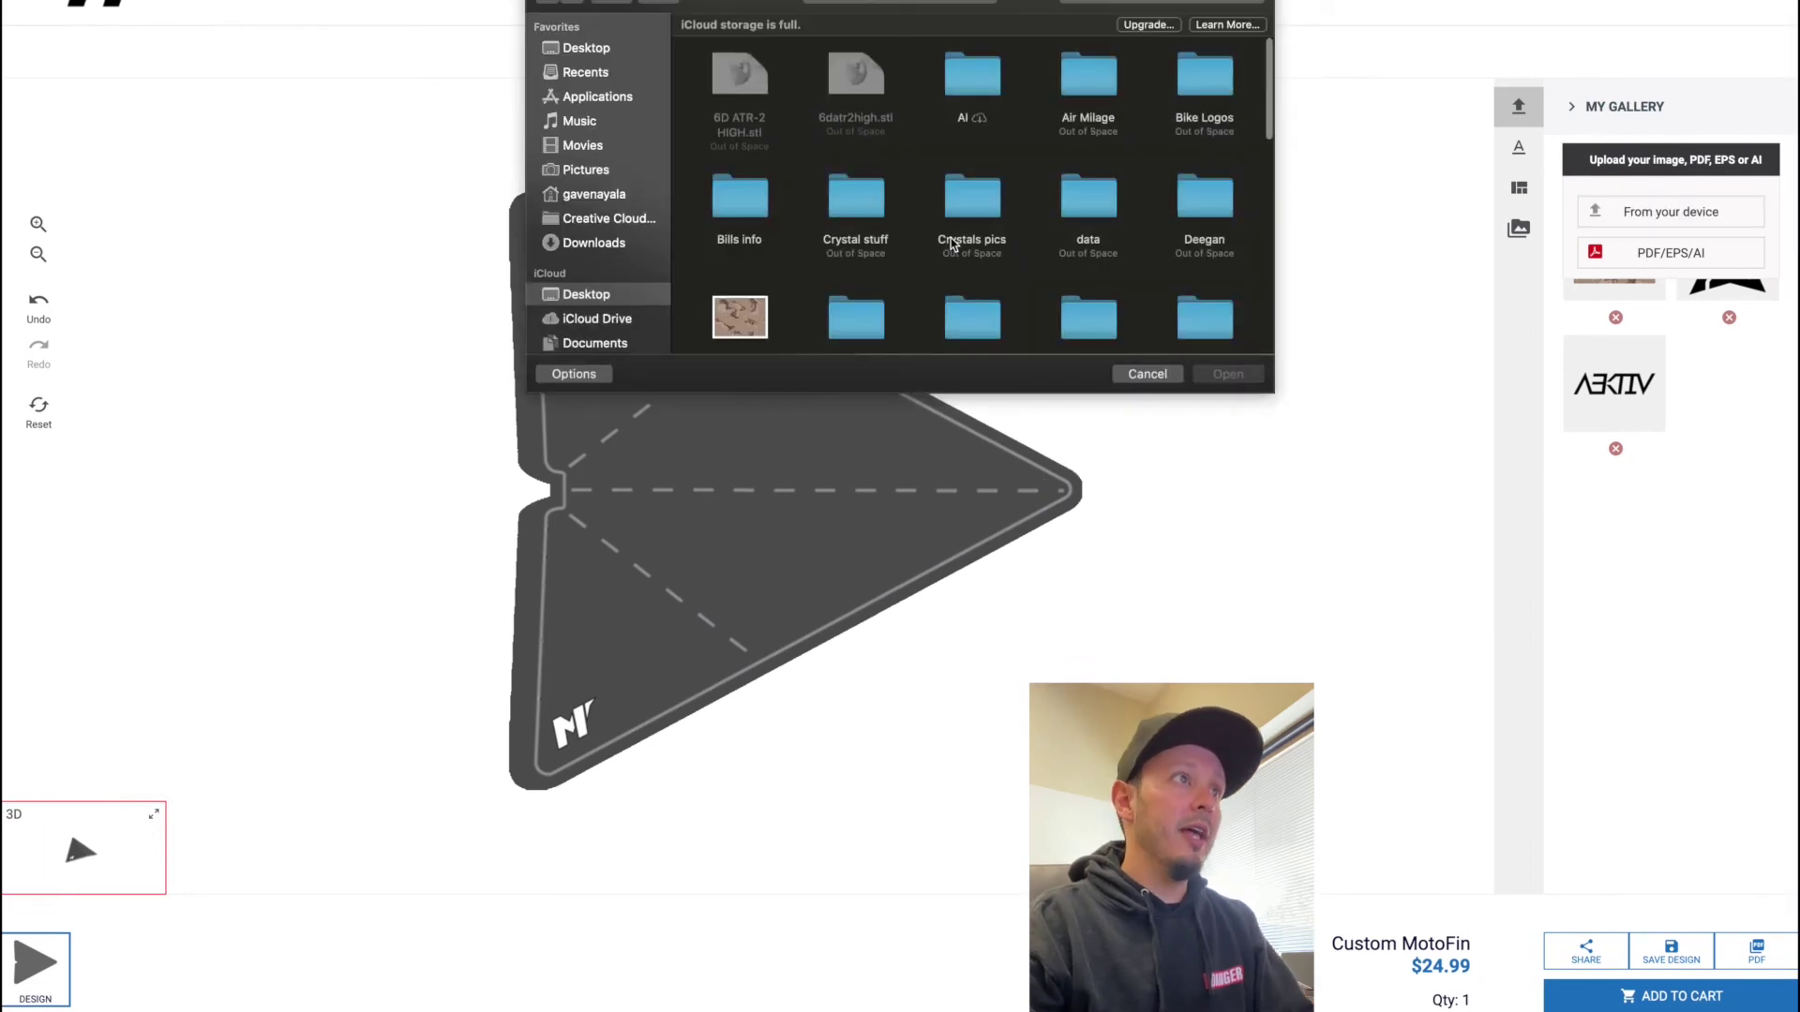
scroll(747, 297, down, 1)
double_click(747, 296)
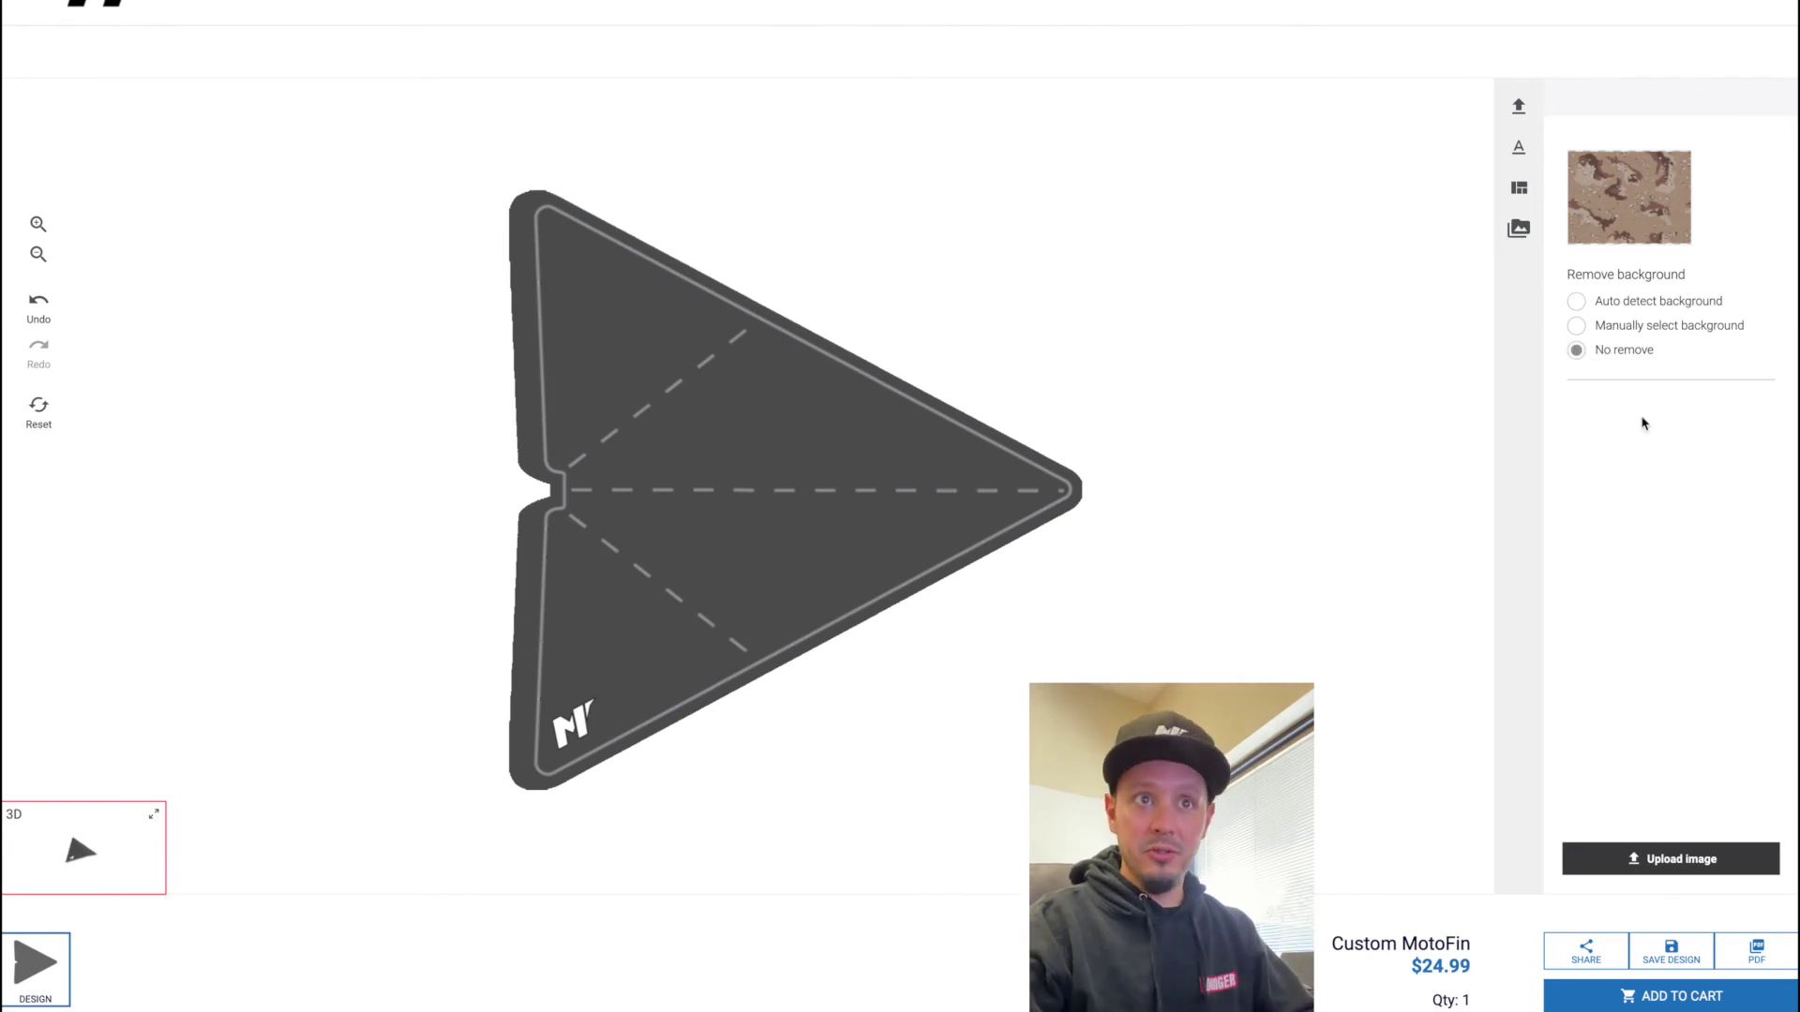
click(1595, 855)
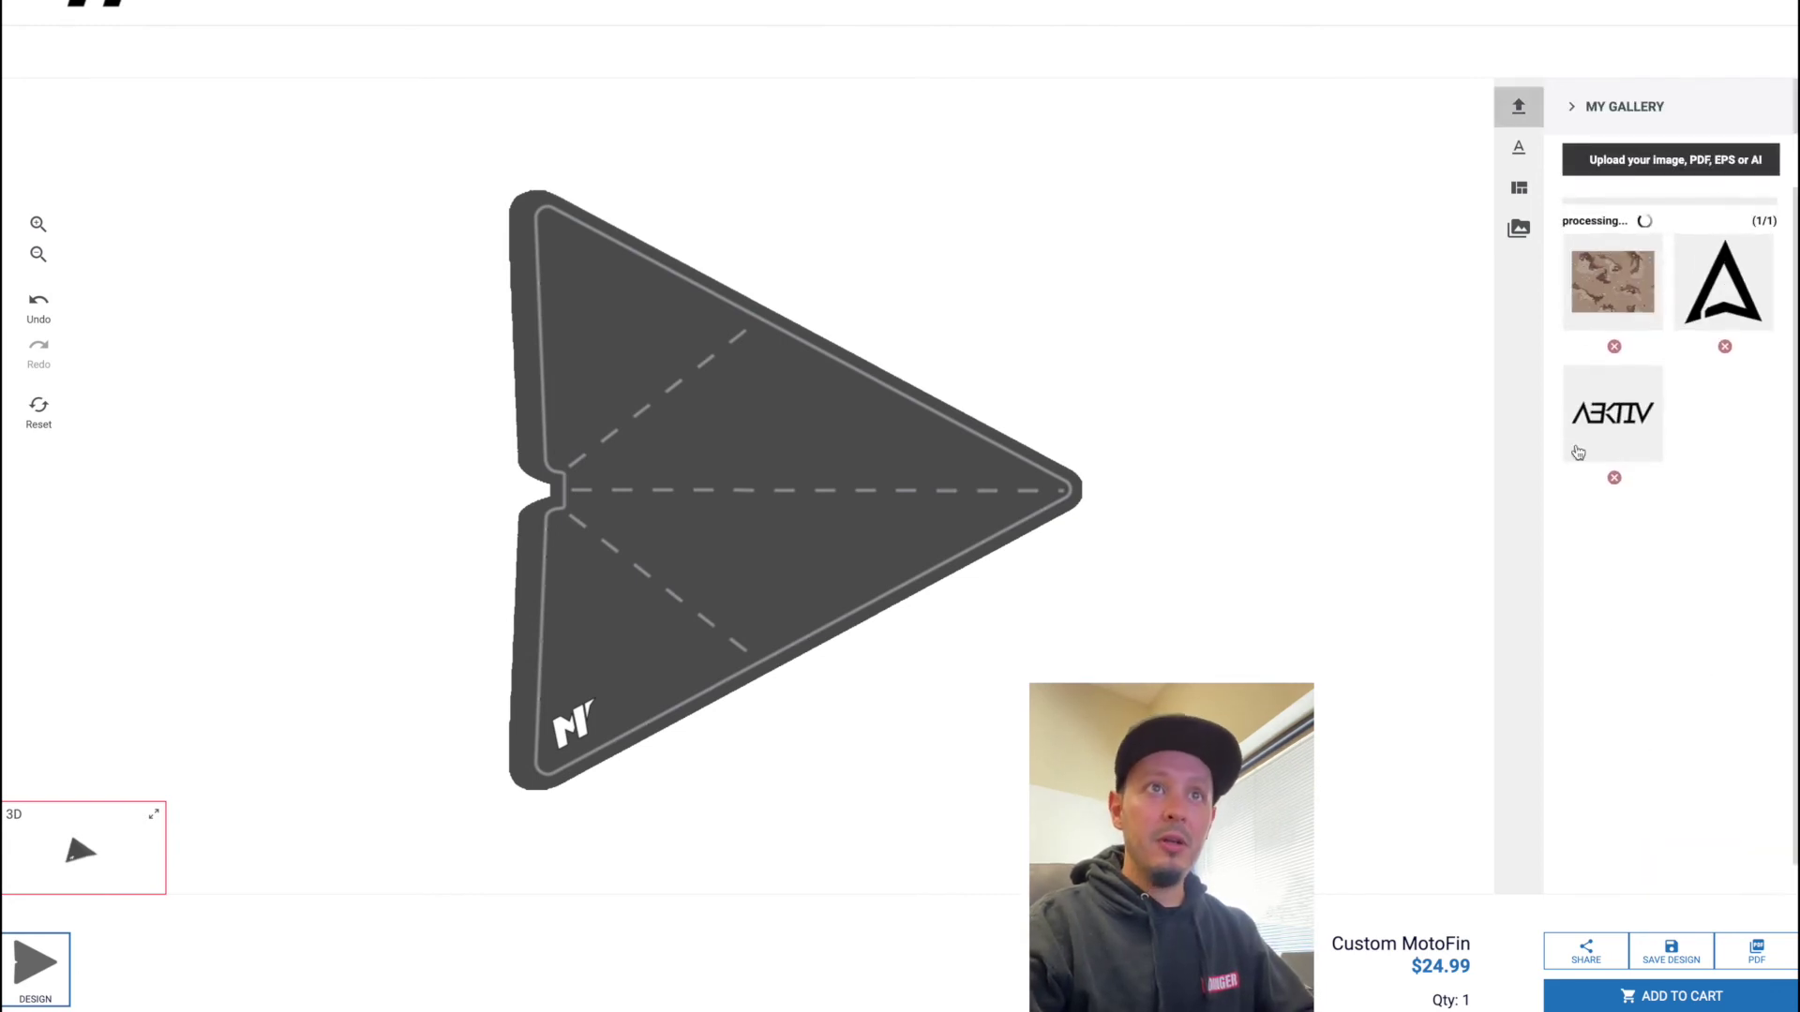
Place the camo image on the fin and scale it to cover the whole fin
click(1584, 326)
mouse_move(904, 576)
mouse_down()
mouse_move(961, 577)
mouse_move(872, 577)
mouse_up()
drag(1002, 669, 1217, 829)
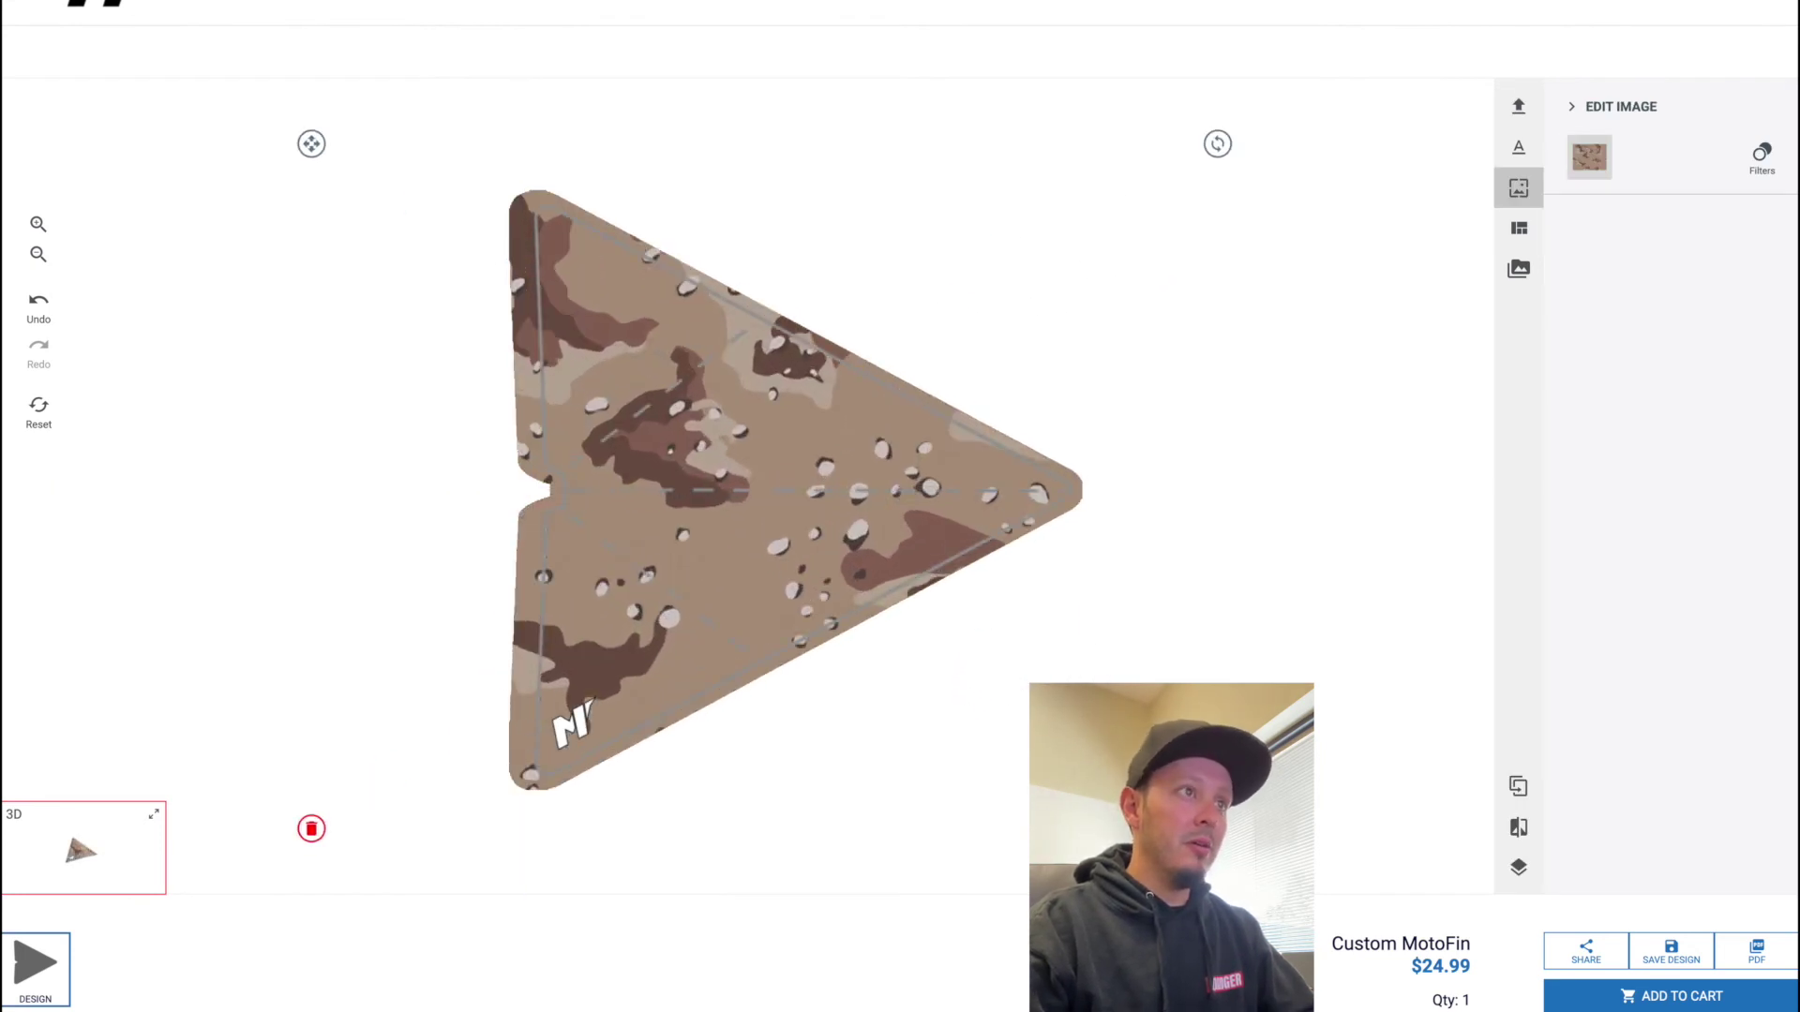
drag(792, 528, 827, 522)
click(978, 722)
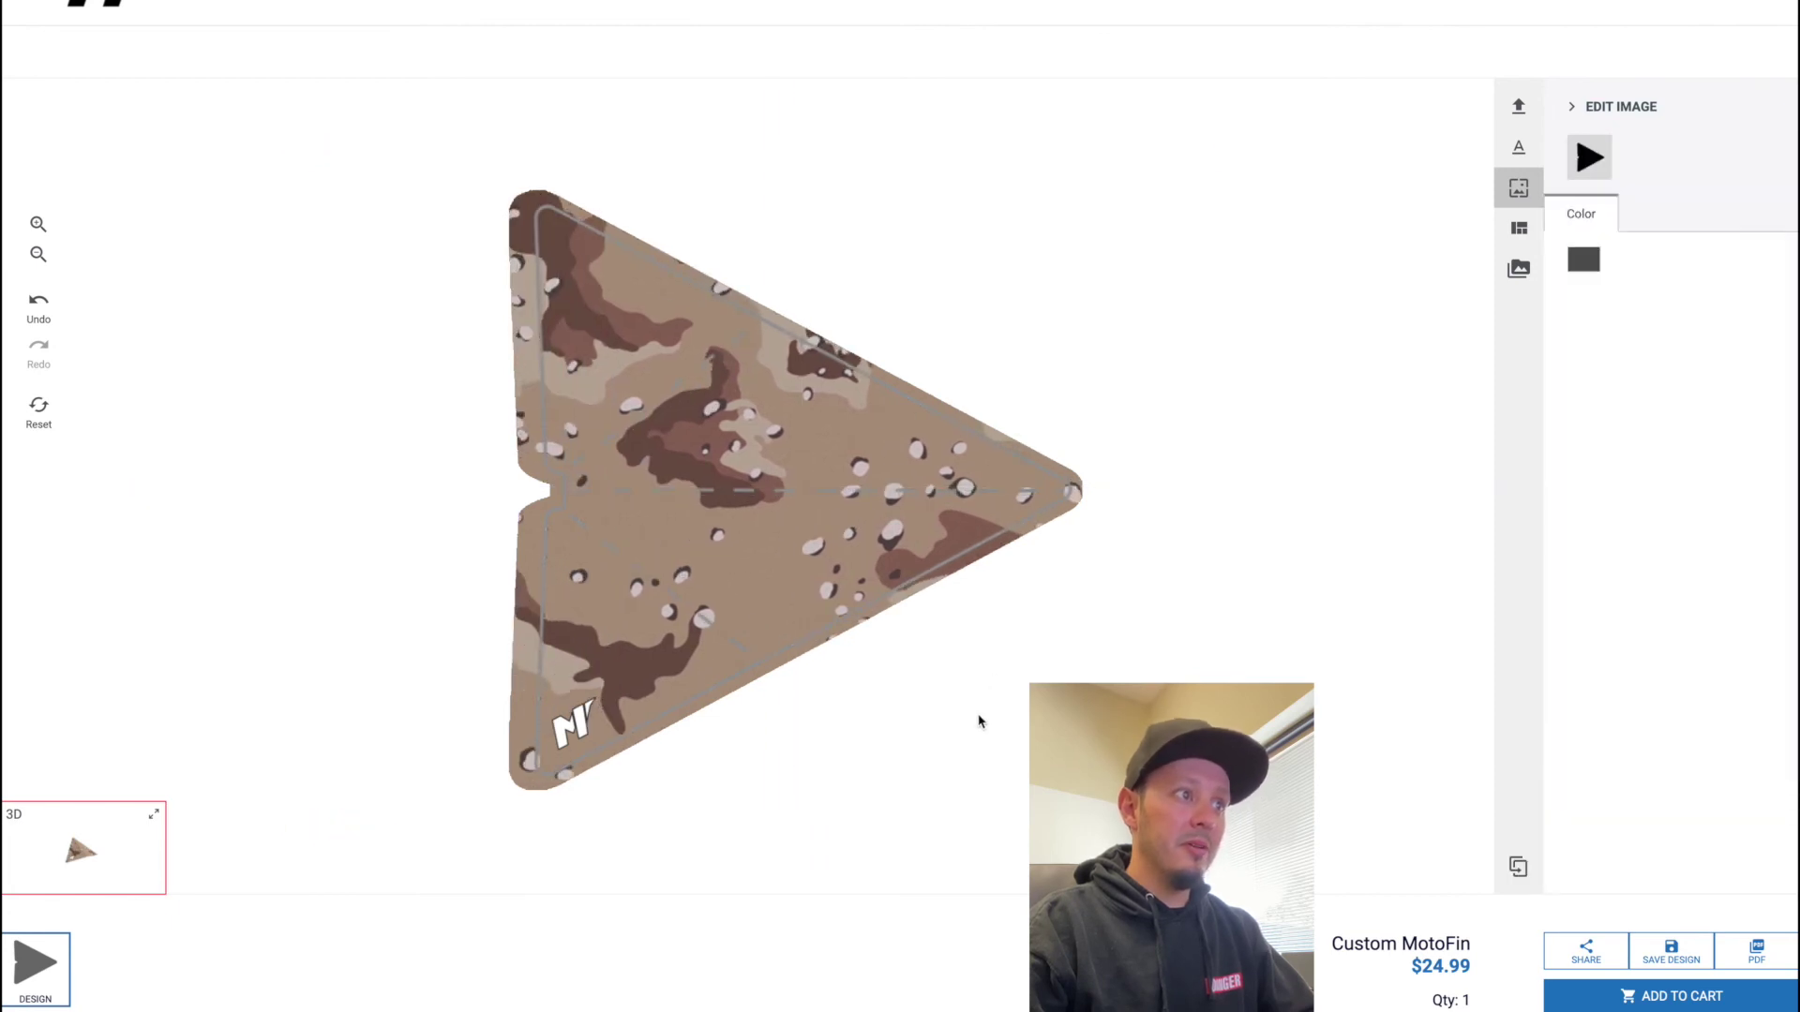
Check the camo-covered fin in the 3D preview and return to the flat design
click(154, 818)
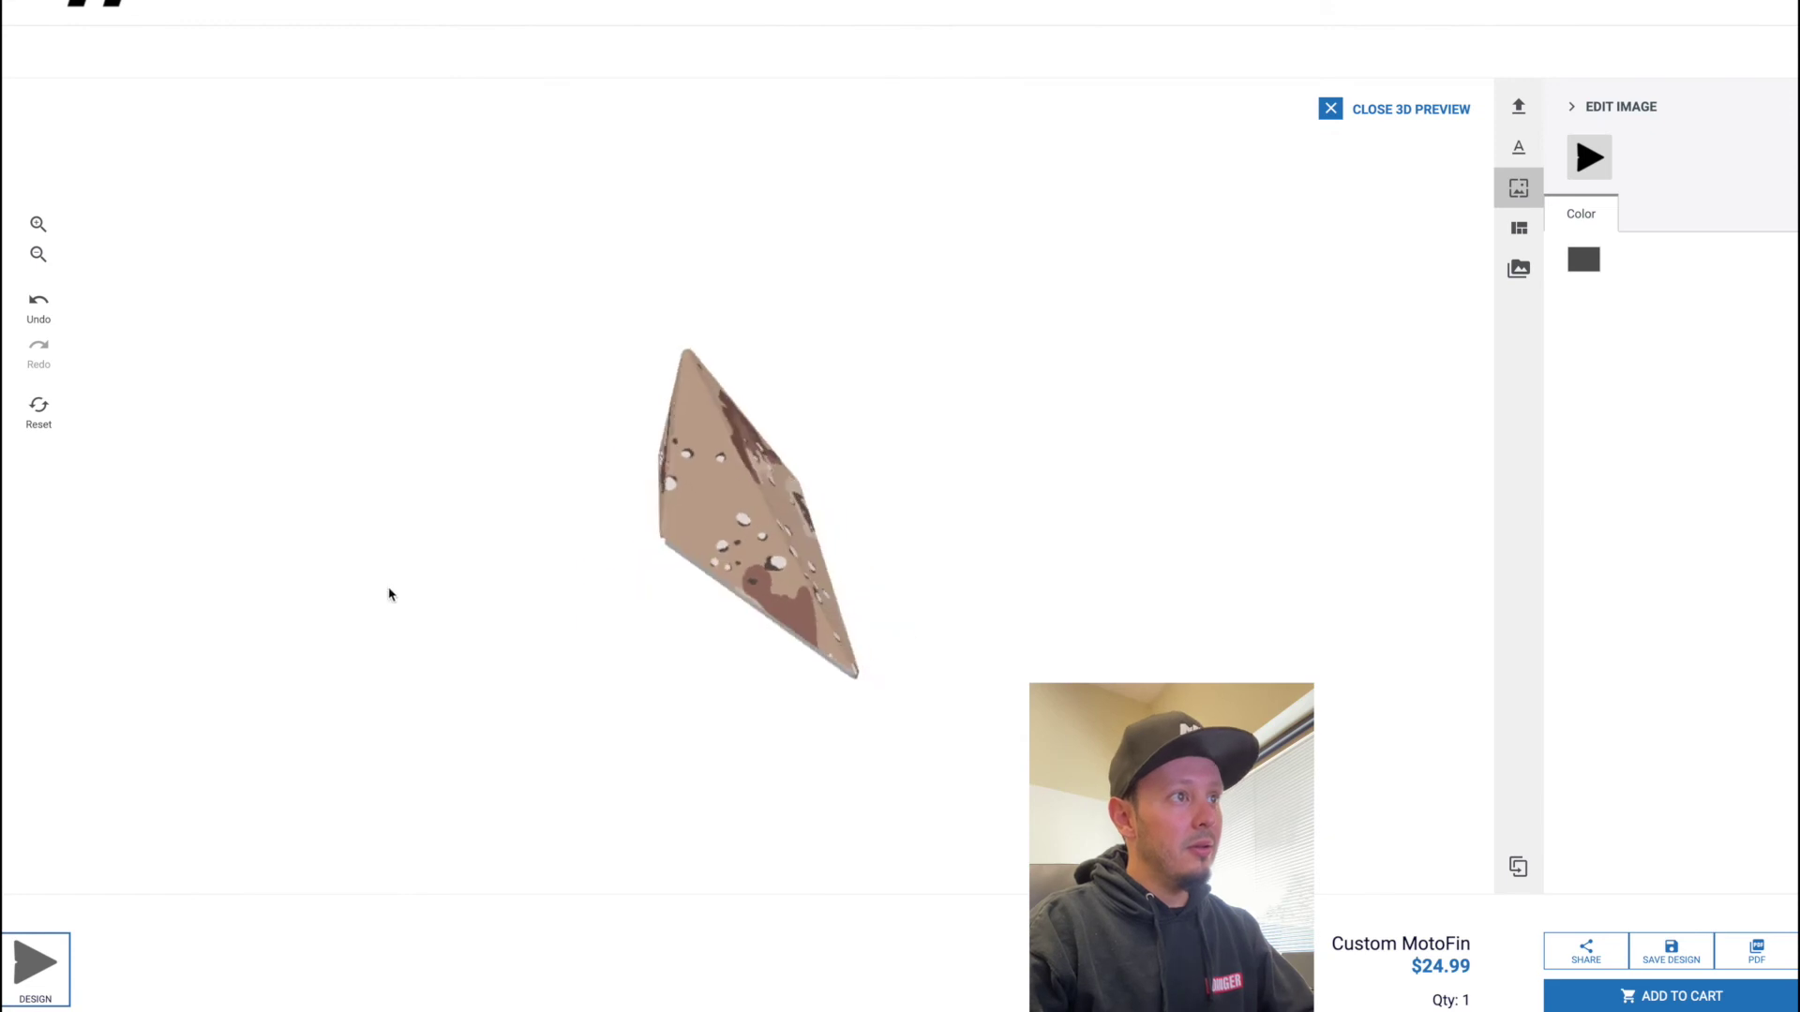
drag(389, 594, 578, 516)
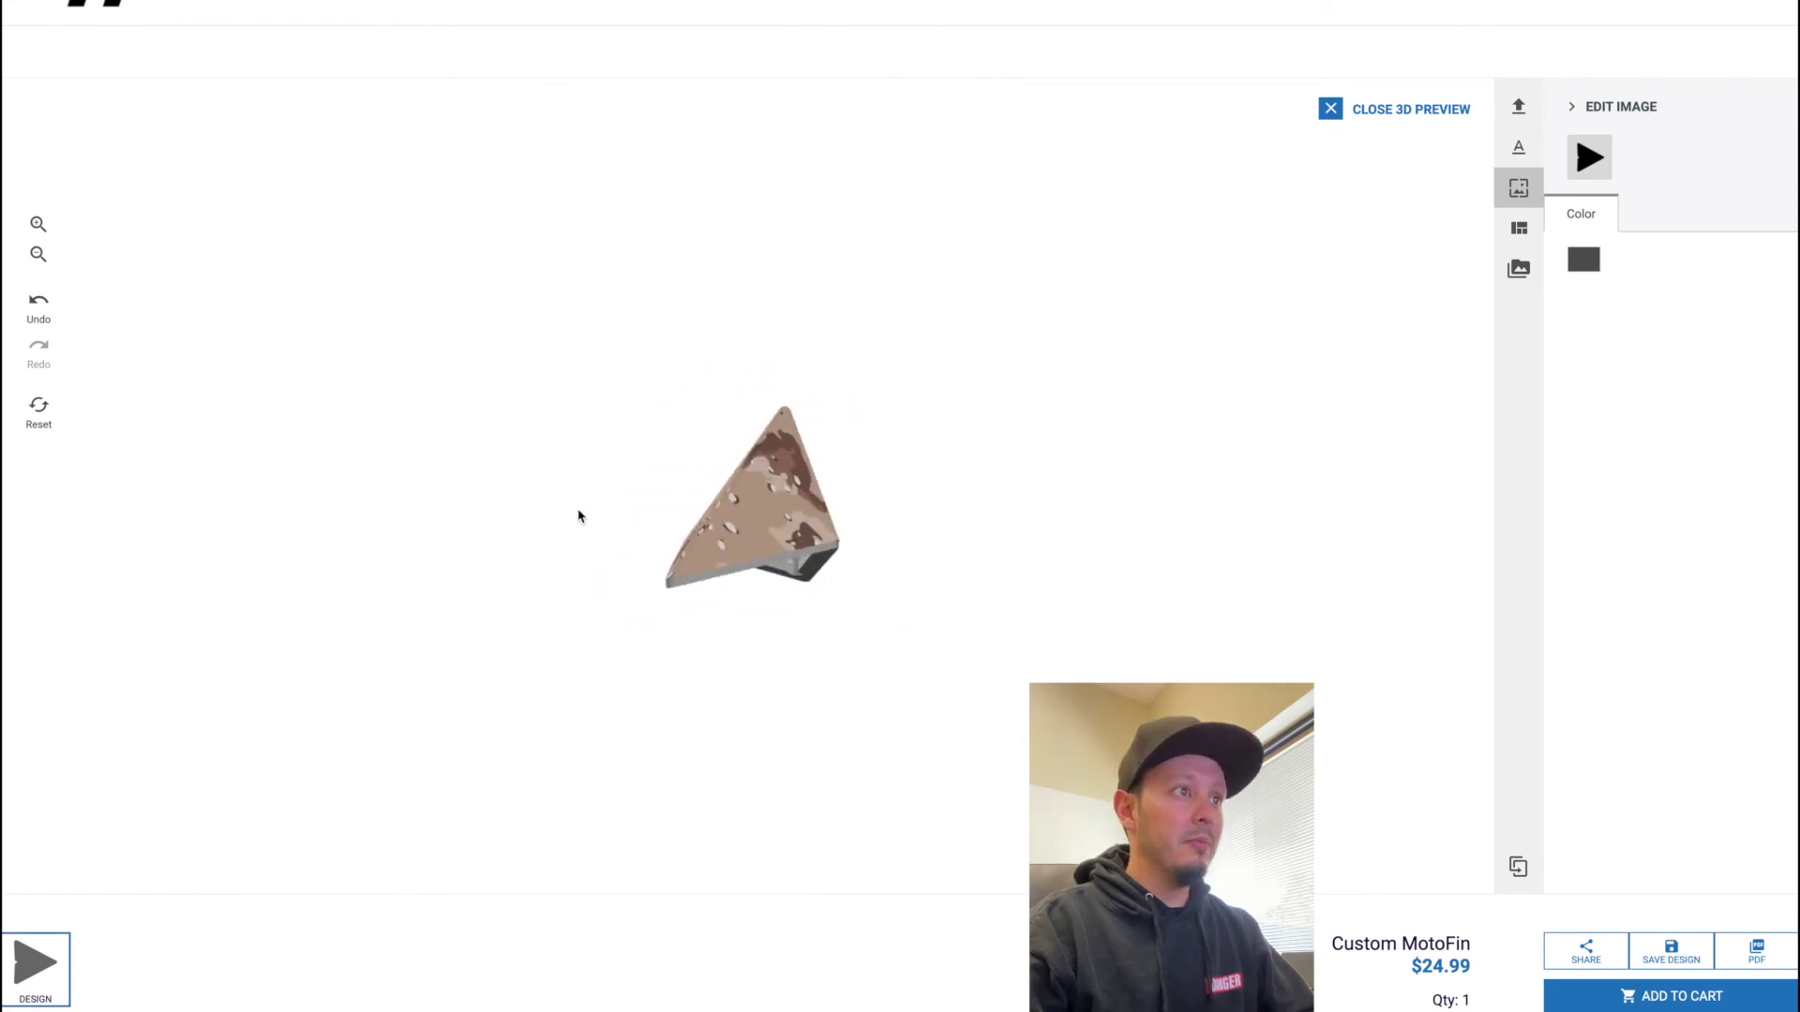
click(1342, 110)
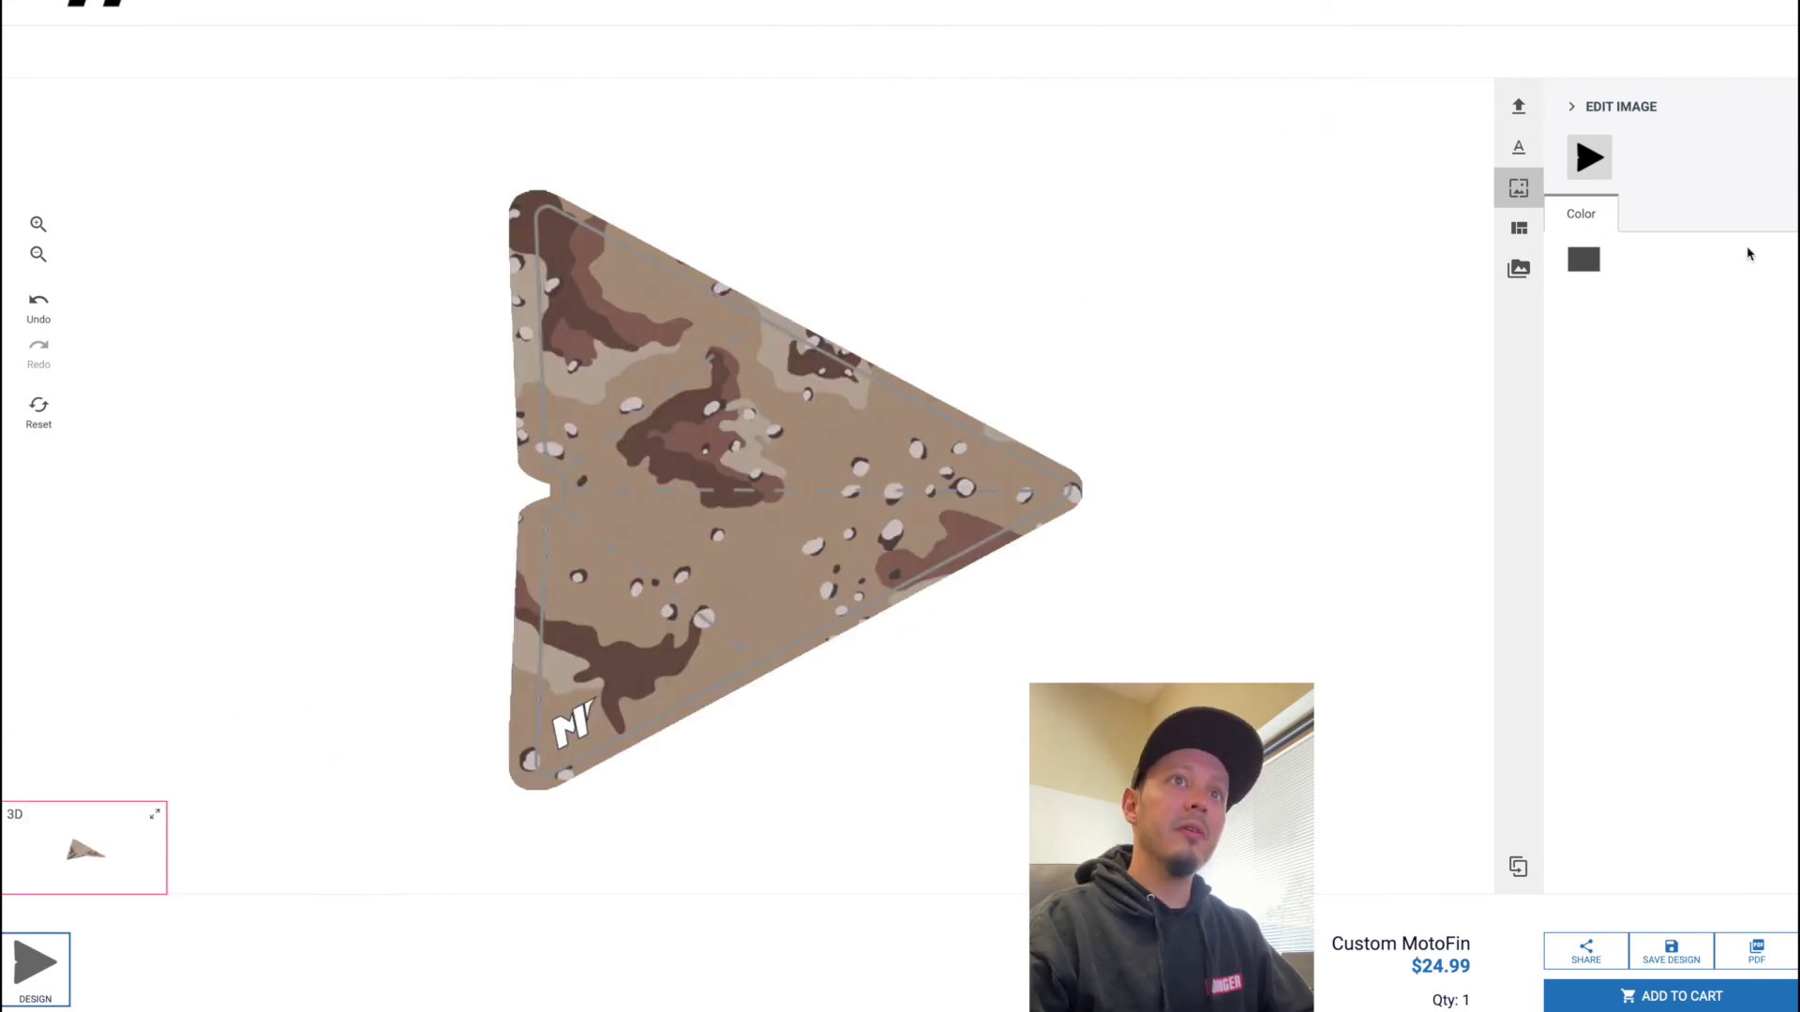
Place the AEKTIV logo from the gallery at the fin's centre, shrink it slightly and nudge it into place
click(1518, 106)
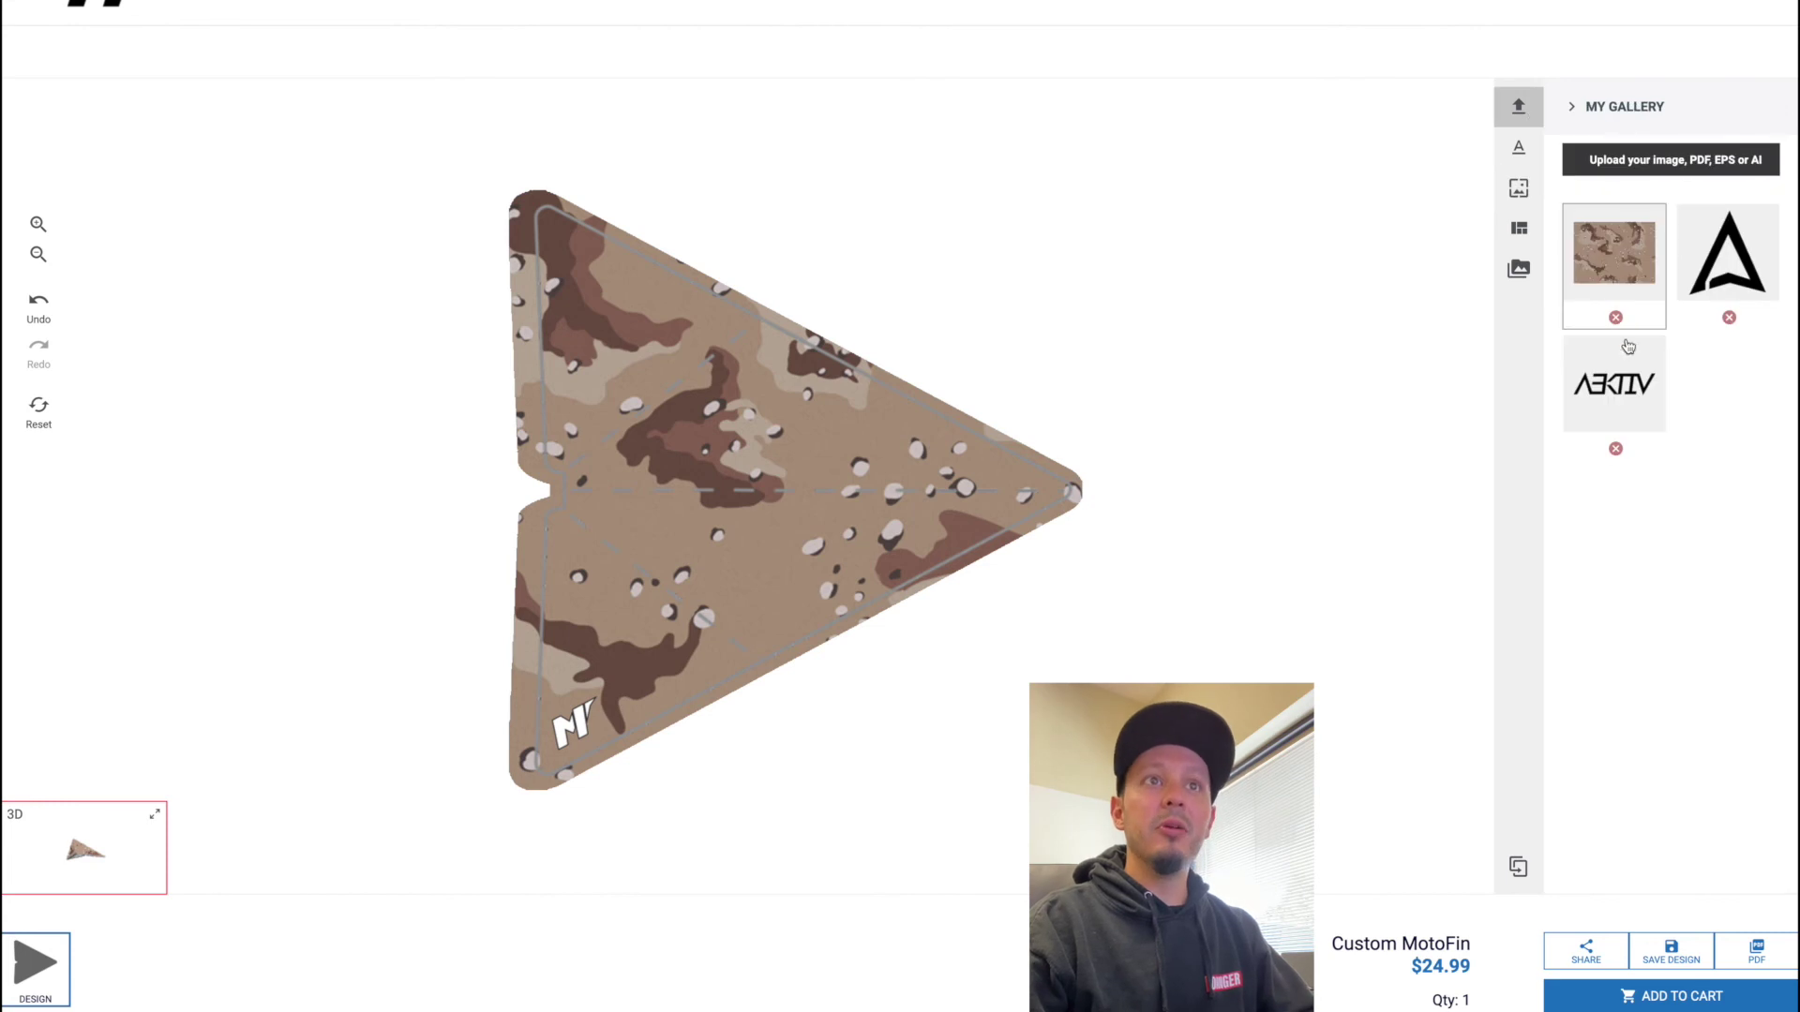
drag(1628, 348, 748, 486)
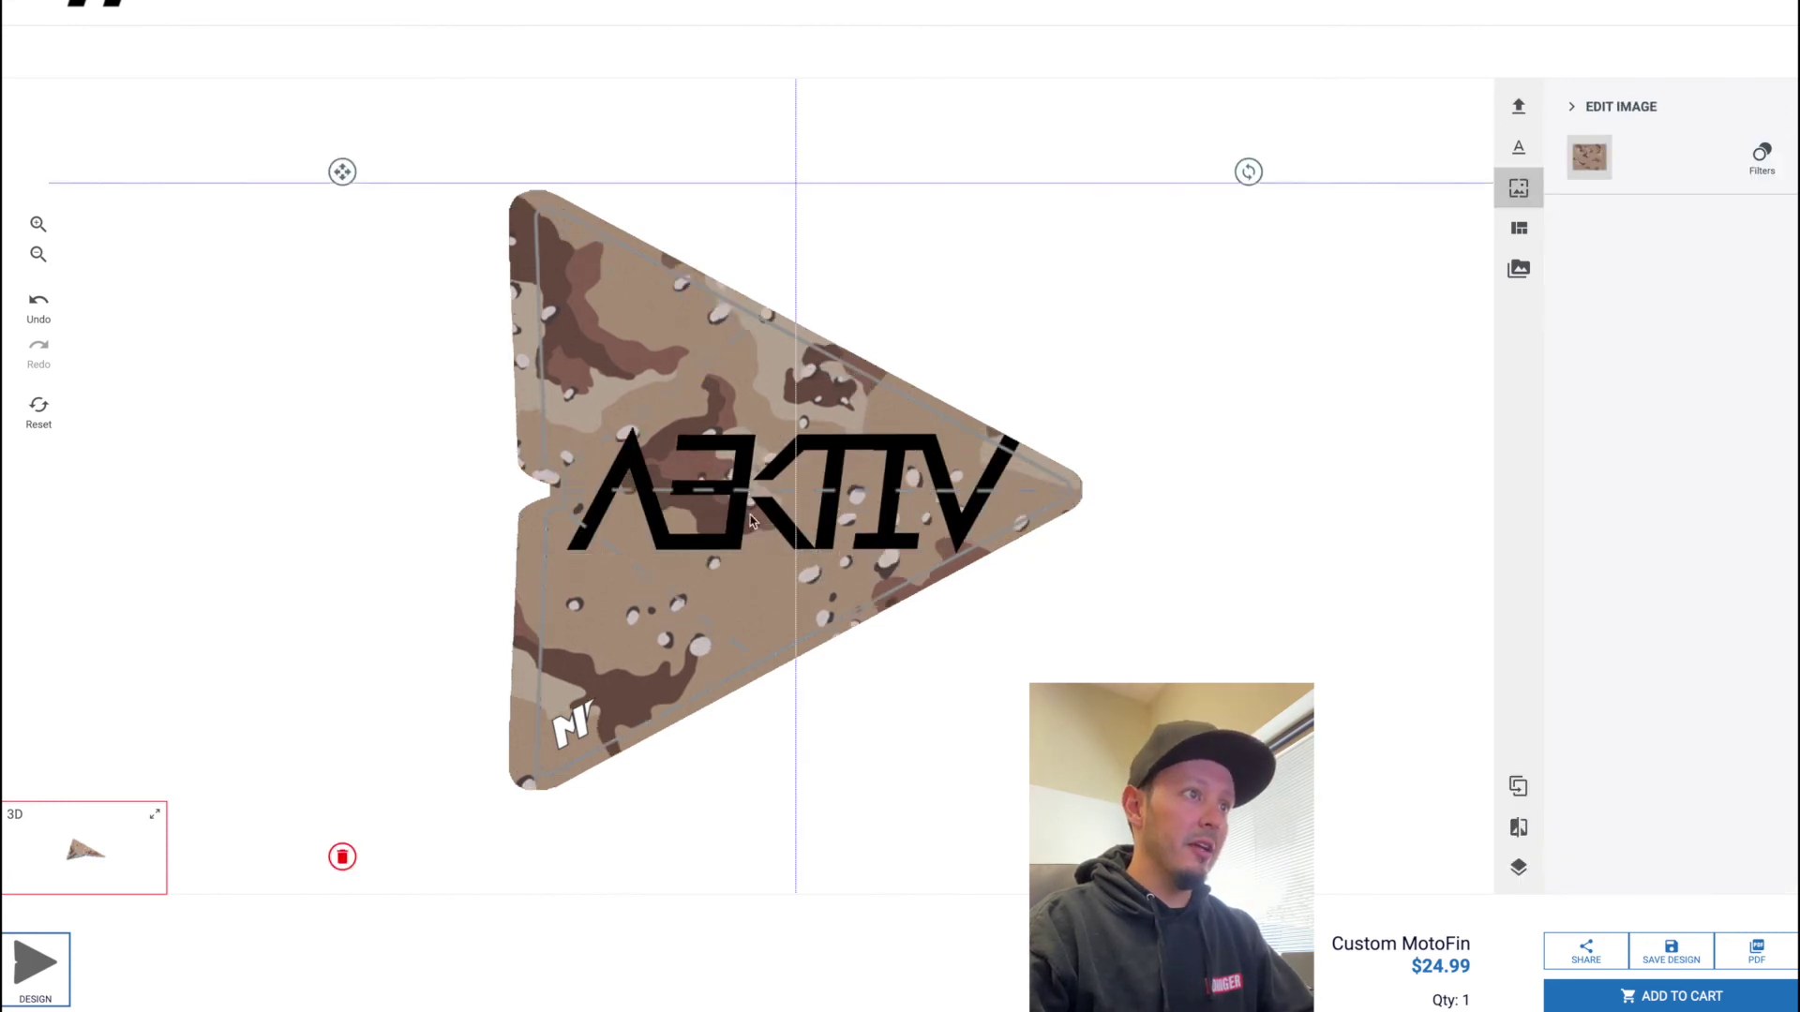
click(733, 527)
drag(1038, 581, 963, 516)
drag(746, 536, 739, 570)
drag(960, 606, 936, 599)
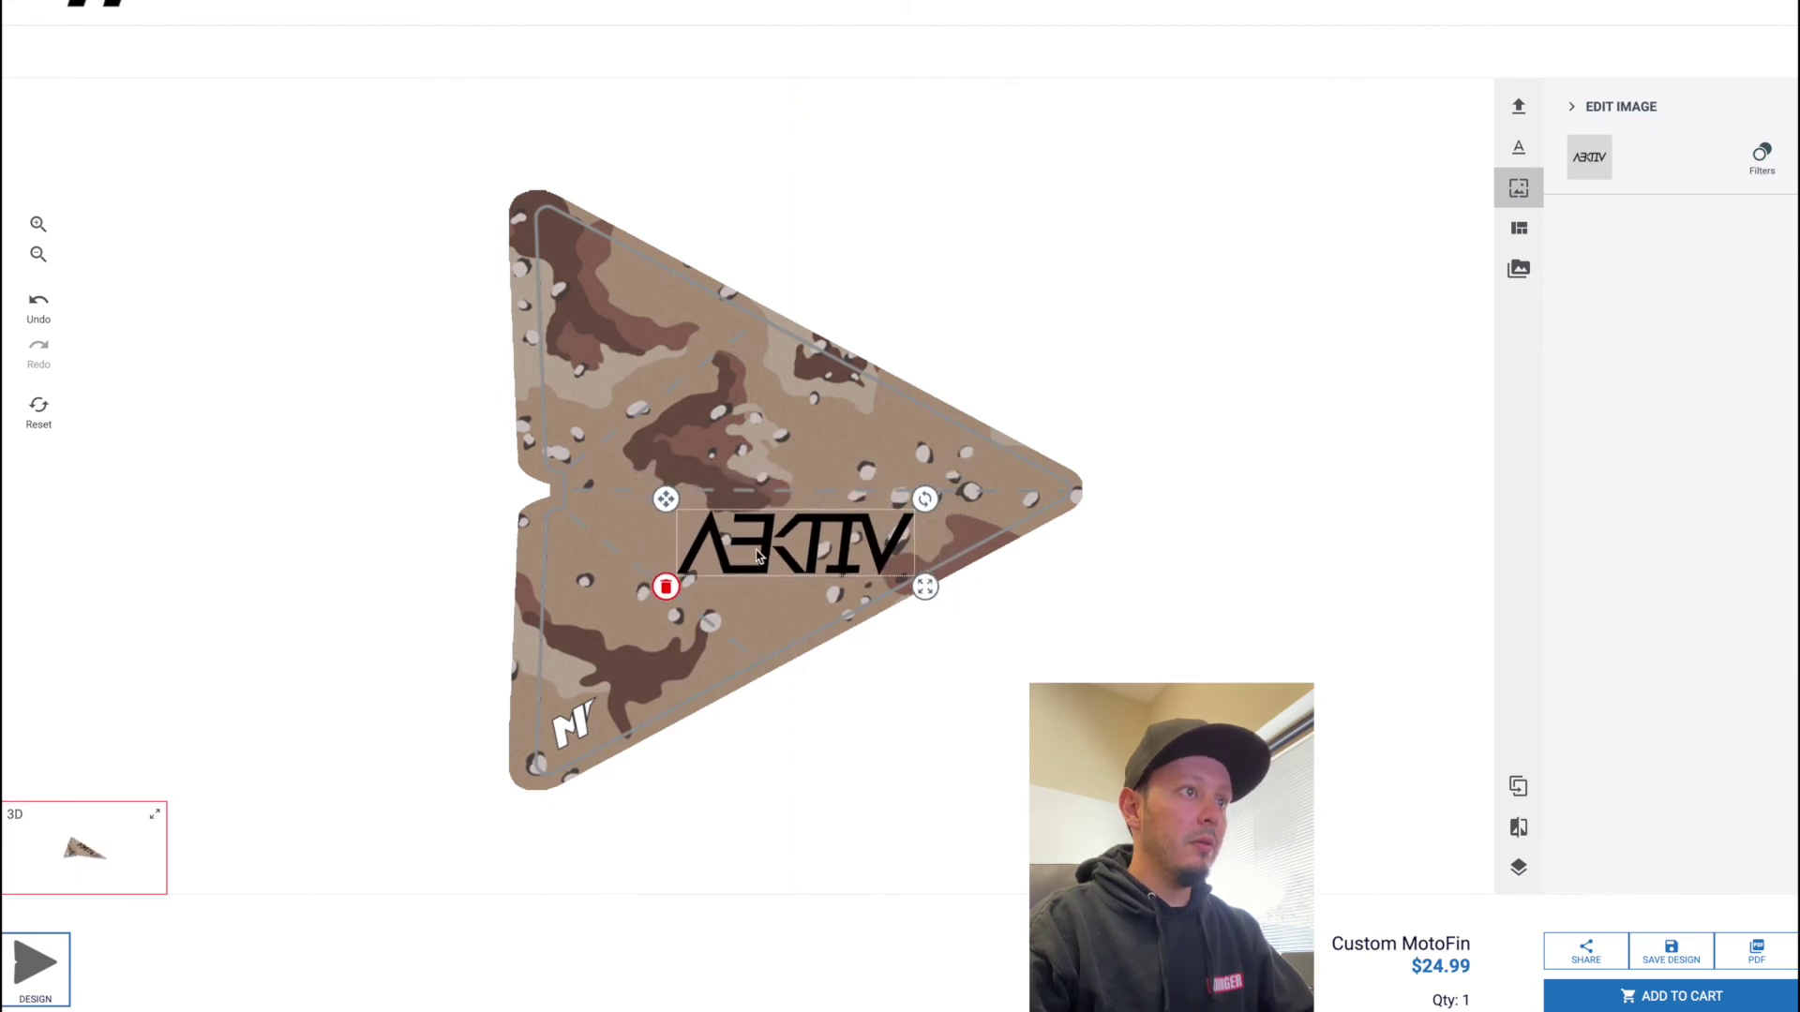
drag(768, 553, 769, 555)
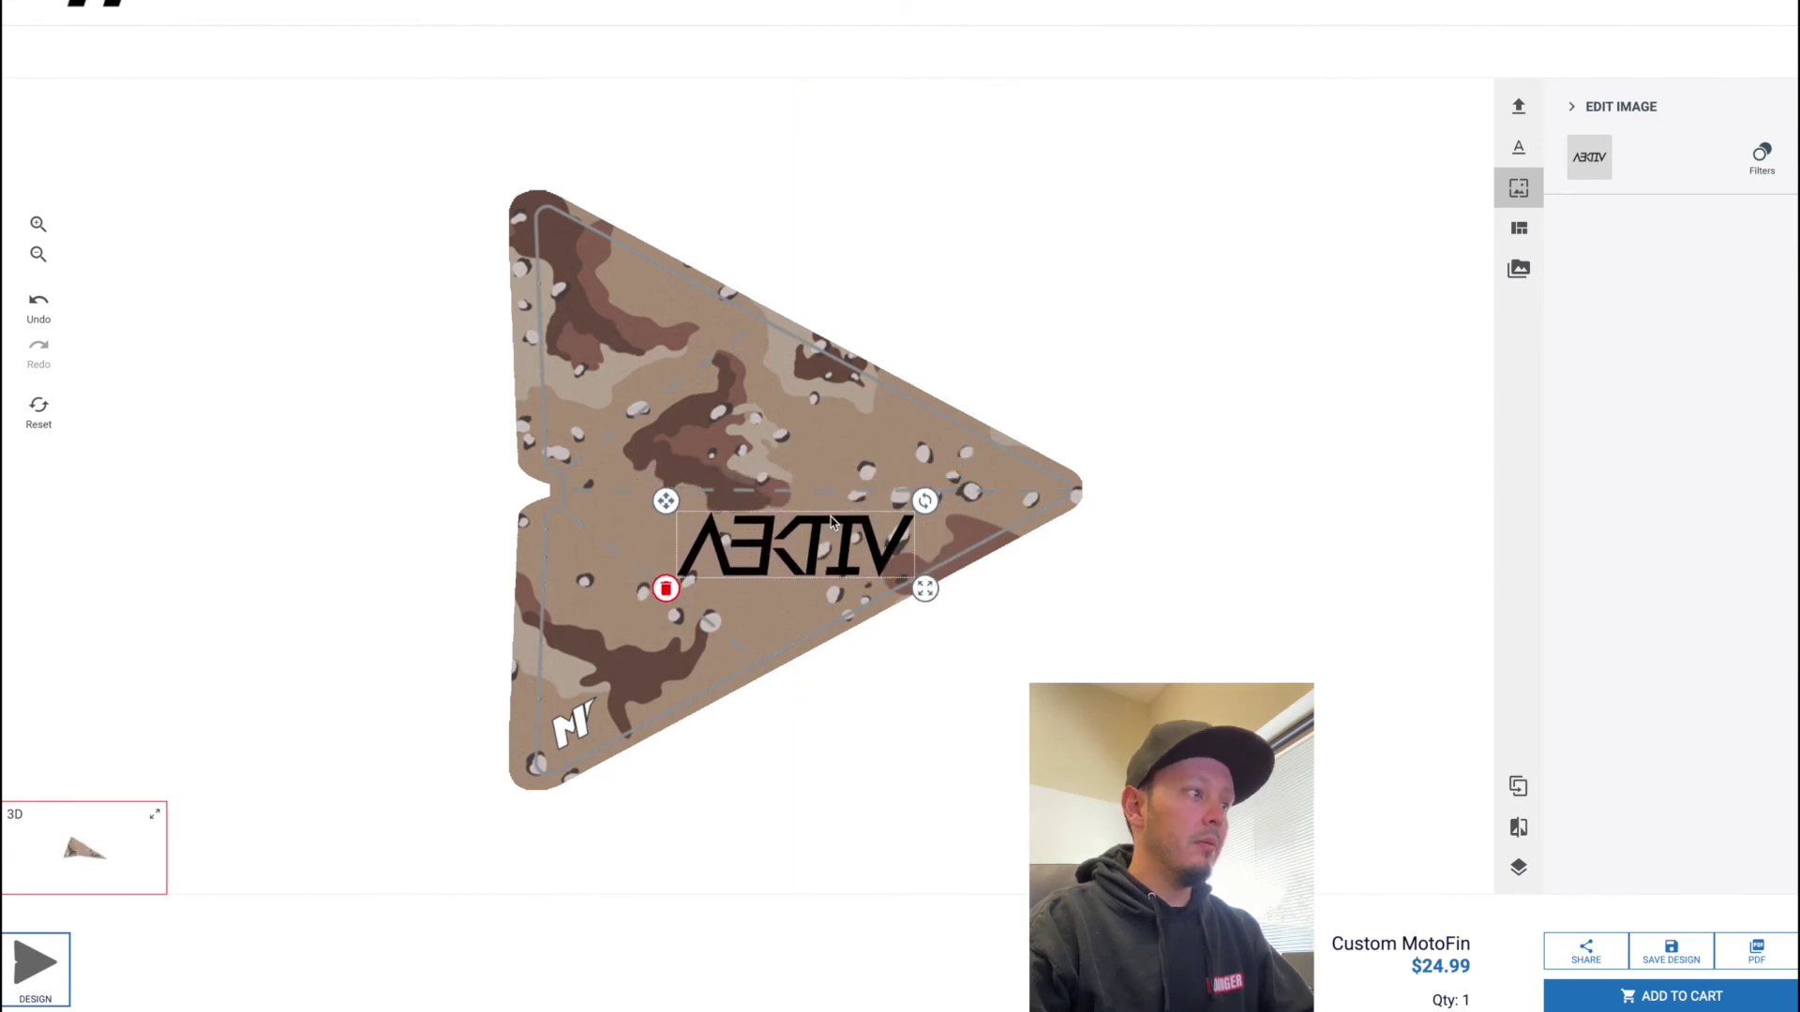
Check the branded camo fin in the 3D preview, then back in the editor select the camo background
click(155, 819)
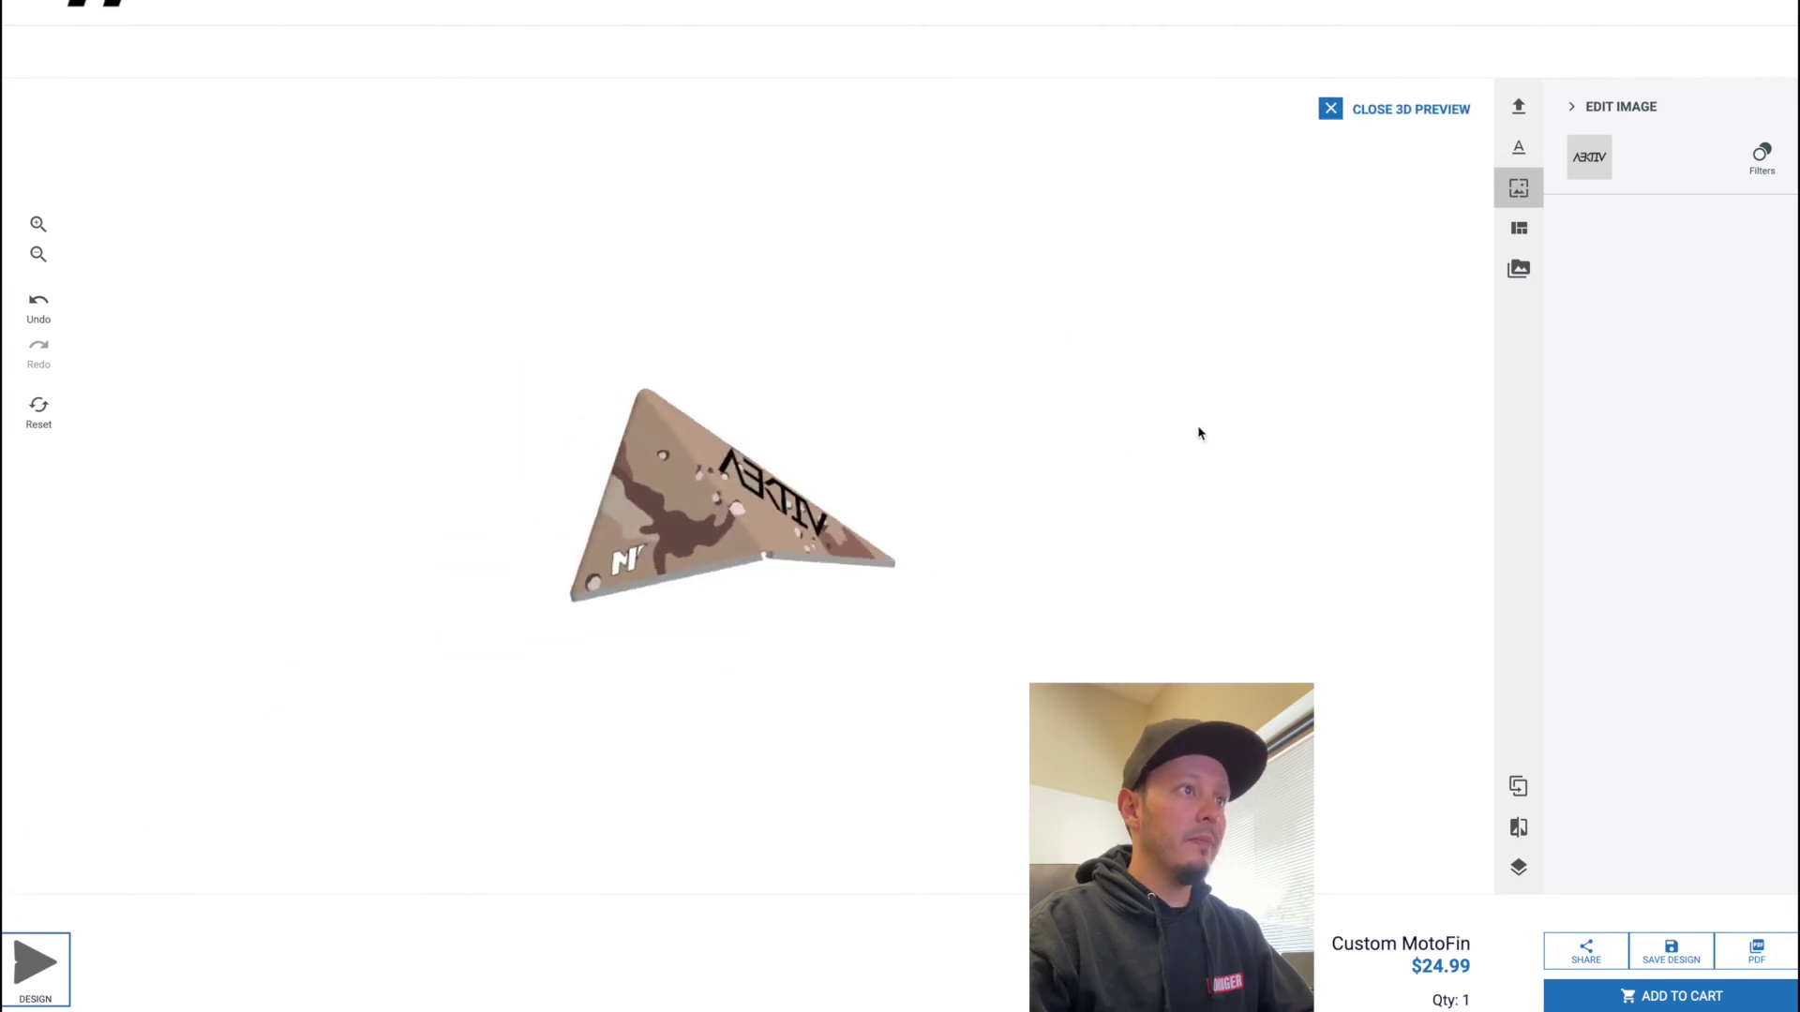
click(1330, 109)
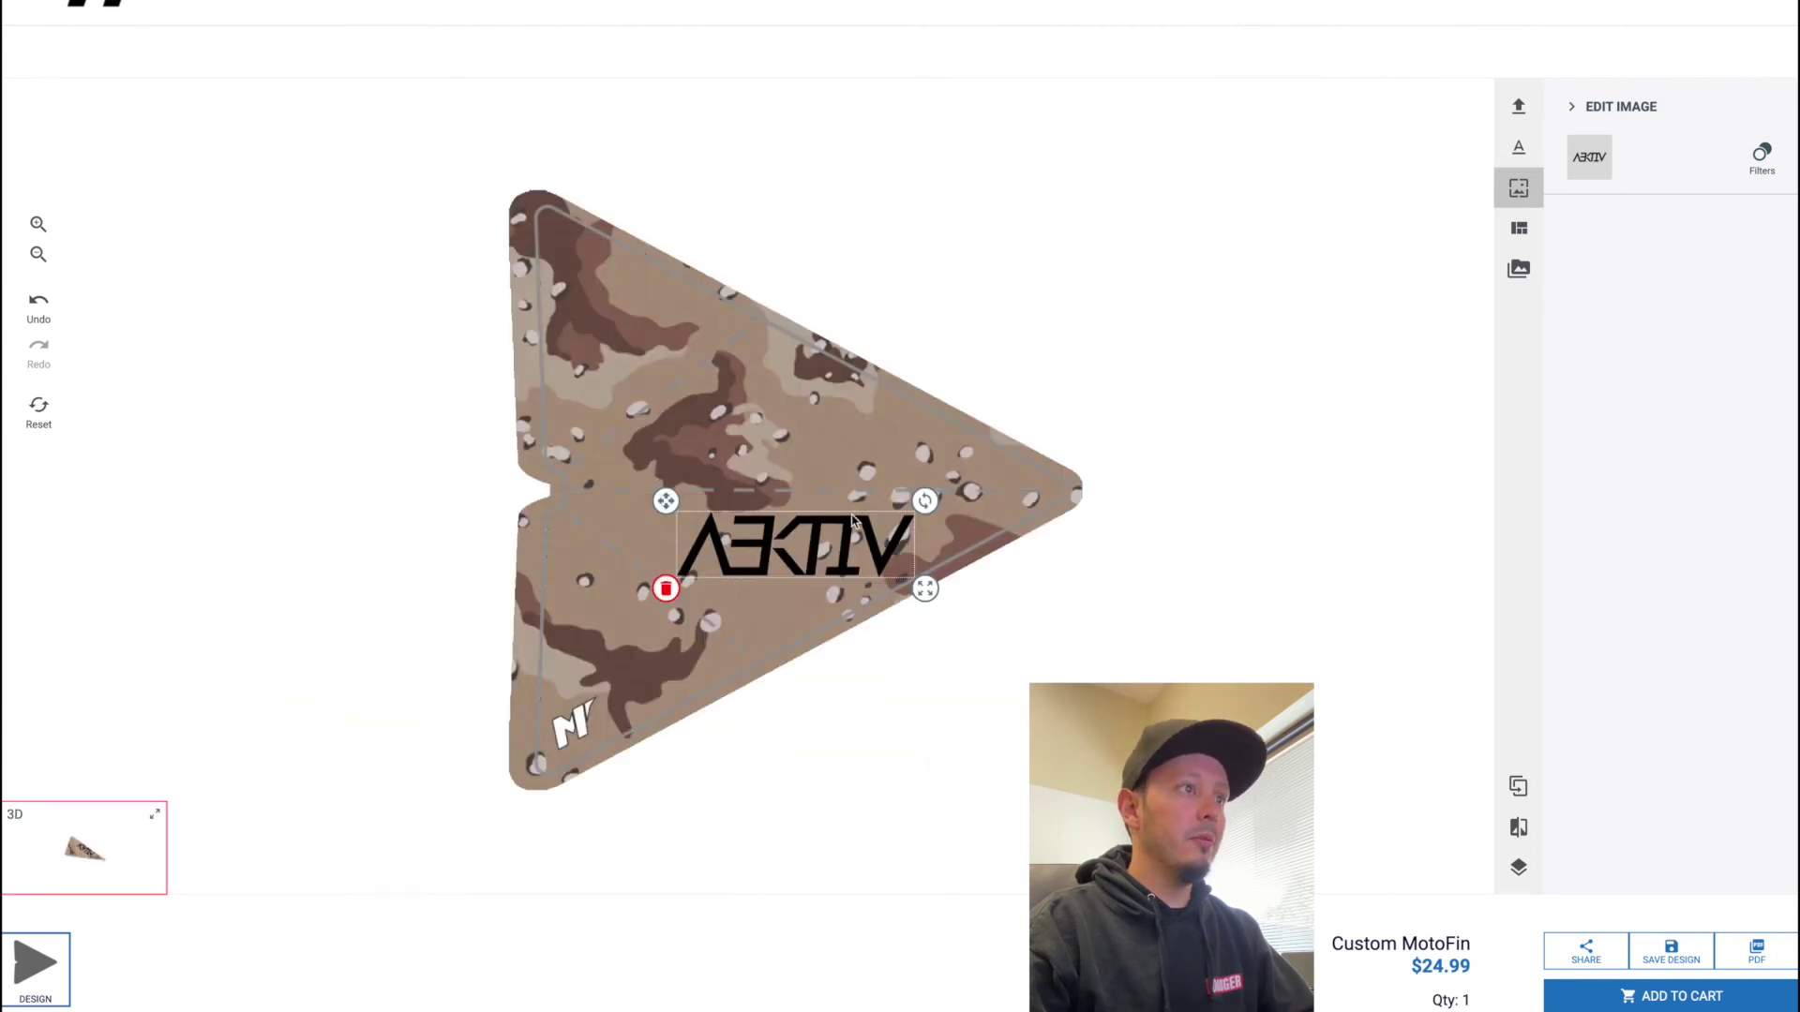
click(764, 426)
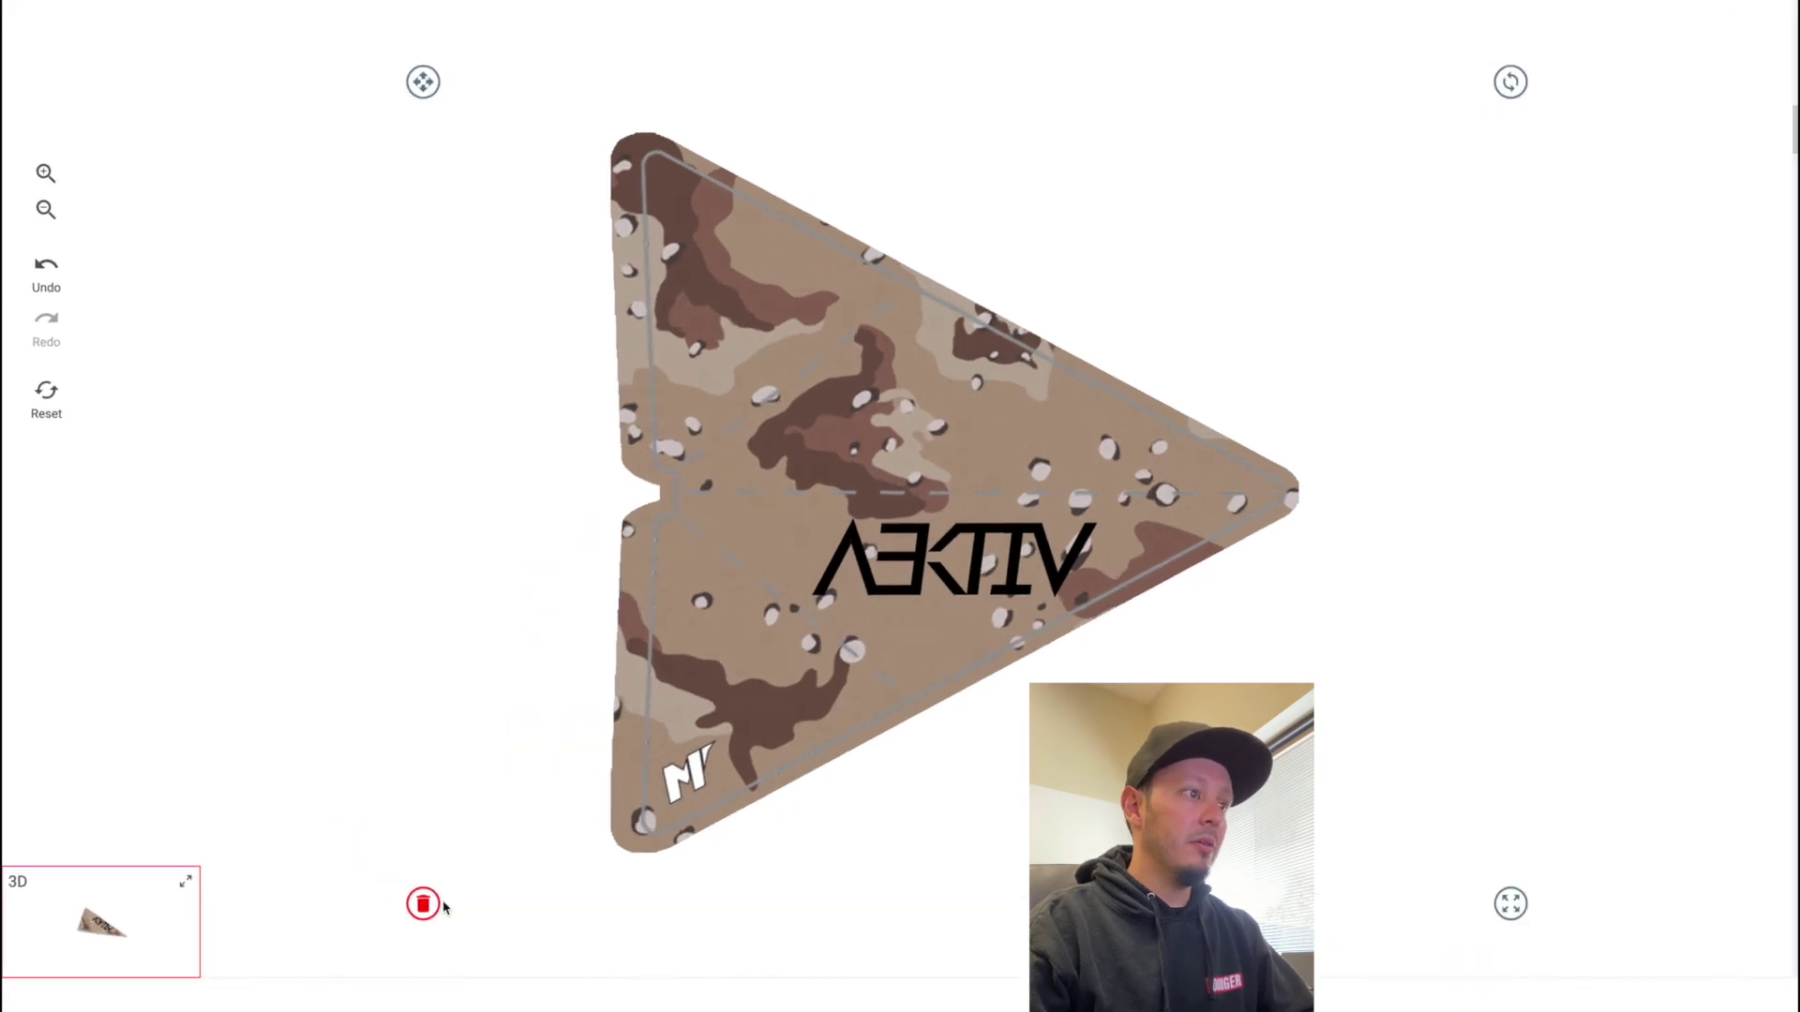
Delete the camo background and the AEKTIV logo from the fin
click(424, 903)
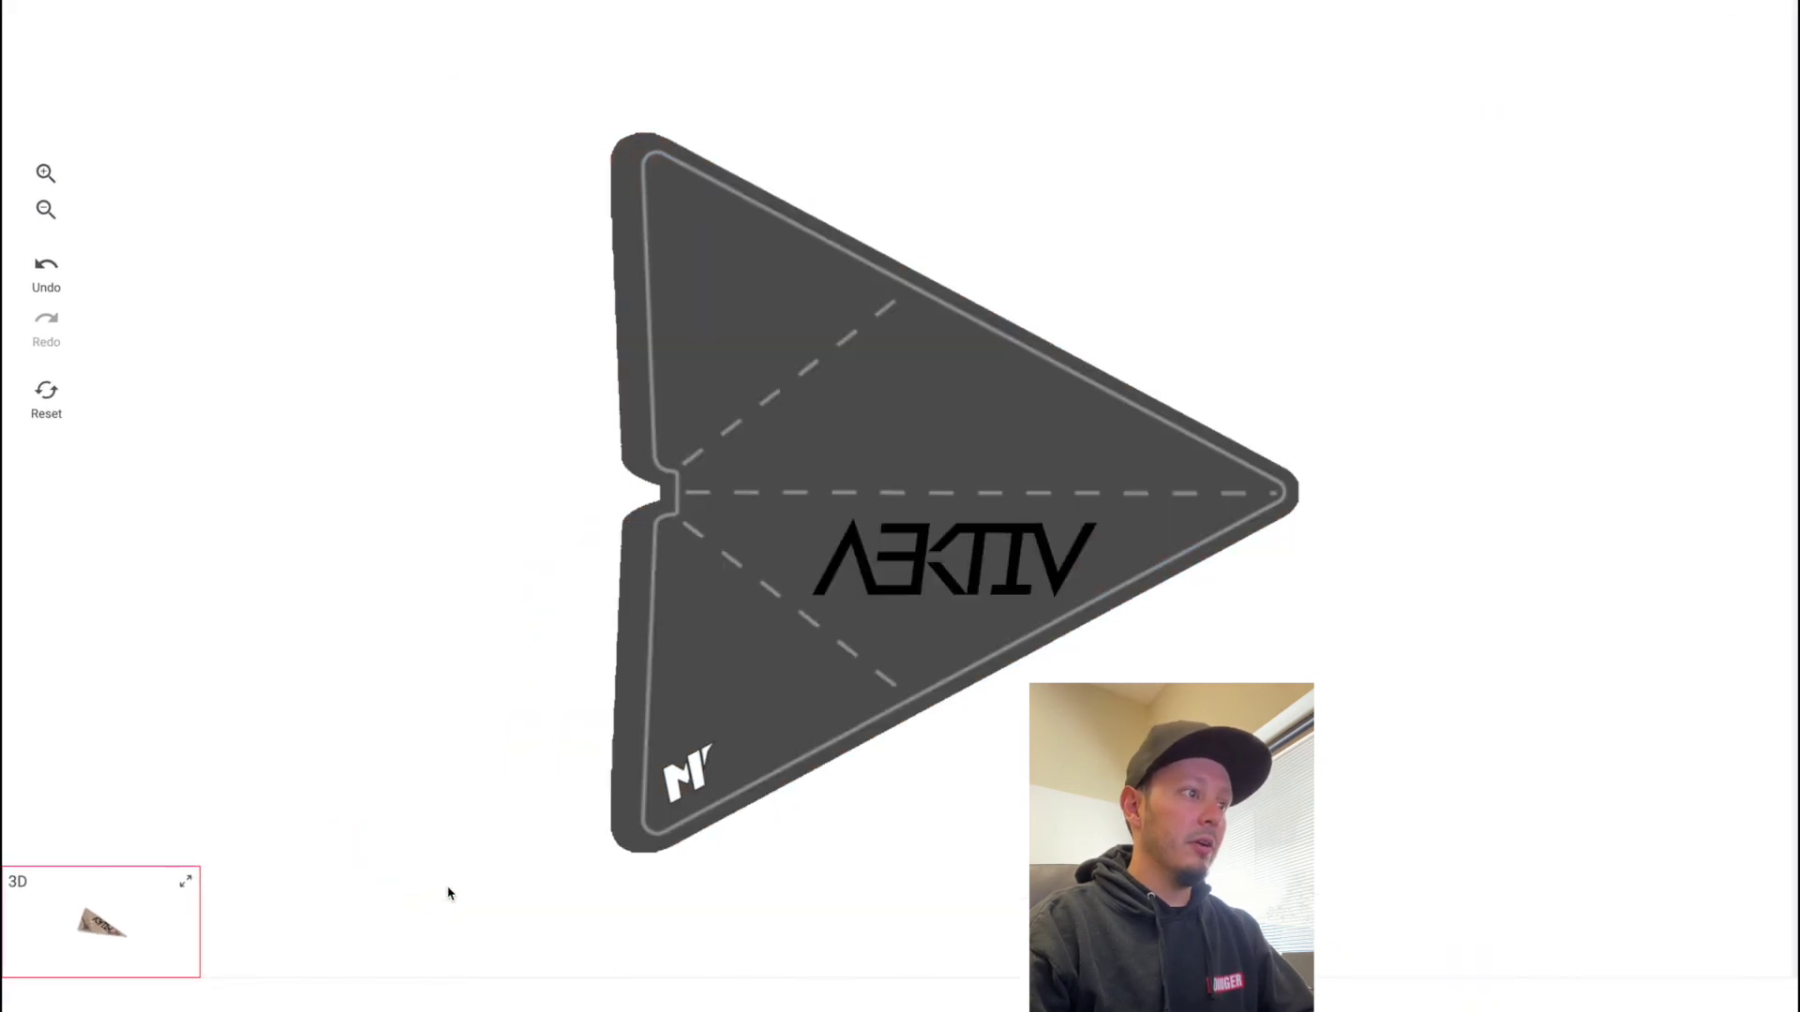
click(764, 608)
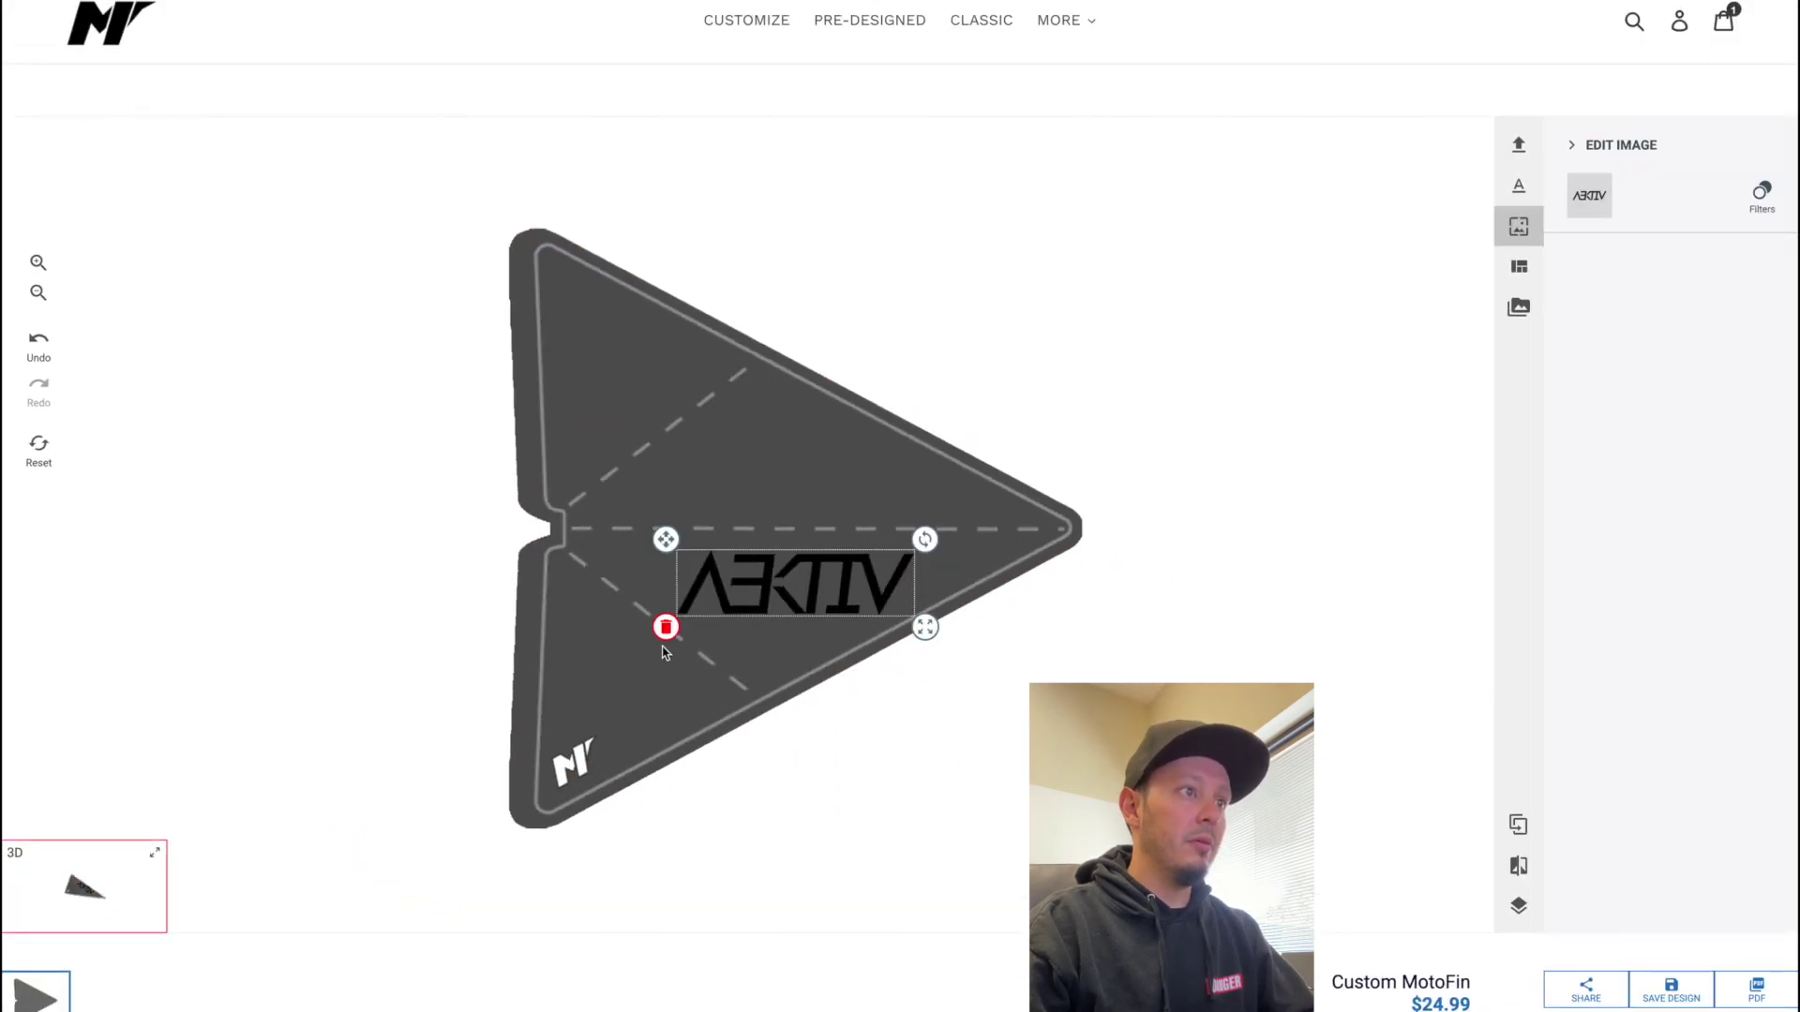
click(666, 628)
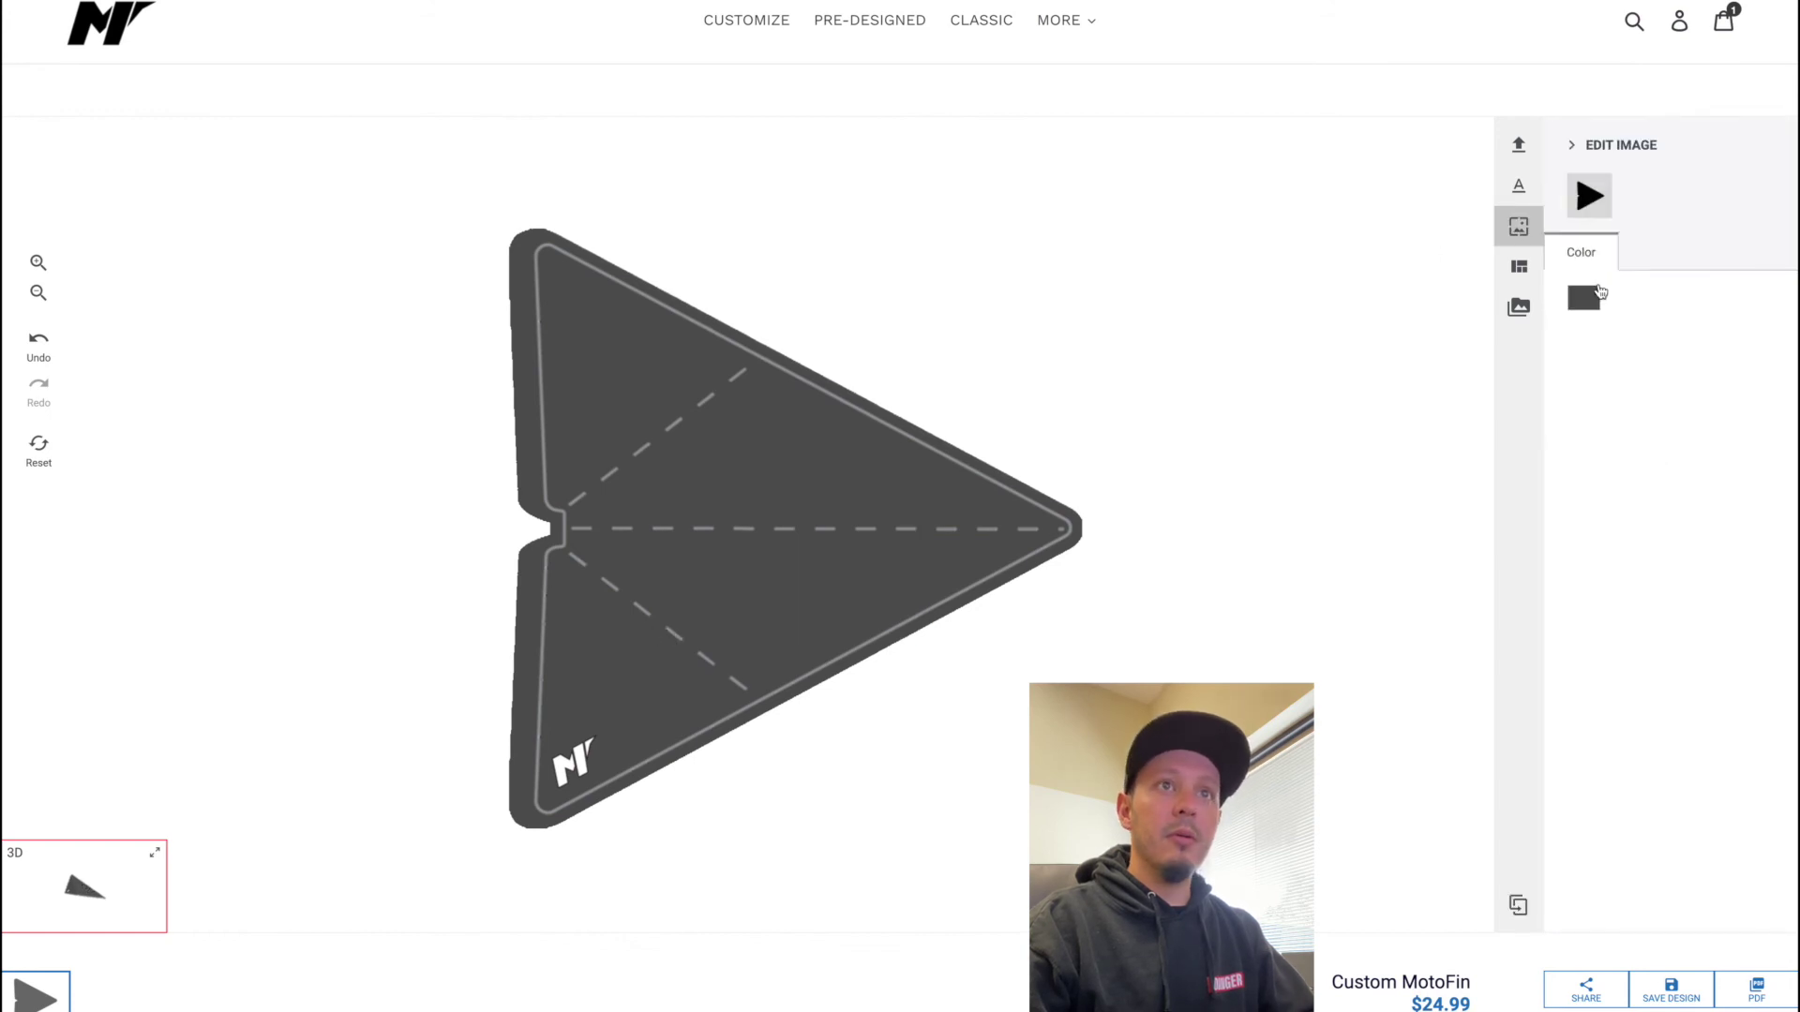
Set the fin colour to light grey #e3e3e3 and bring up the text panel
click(1584, 297)
click(1281, 340)
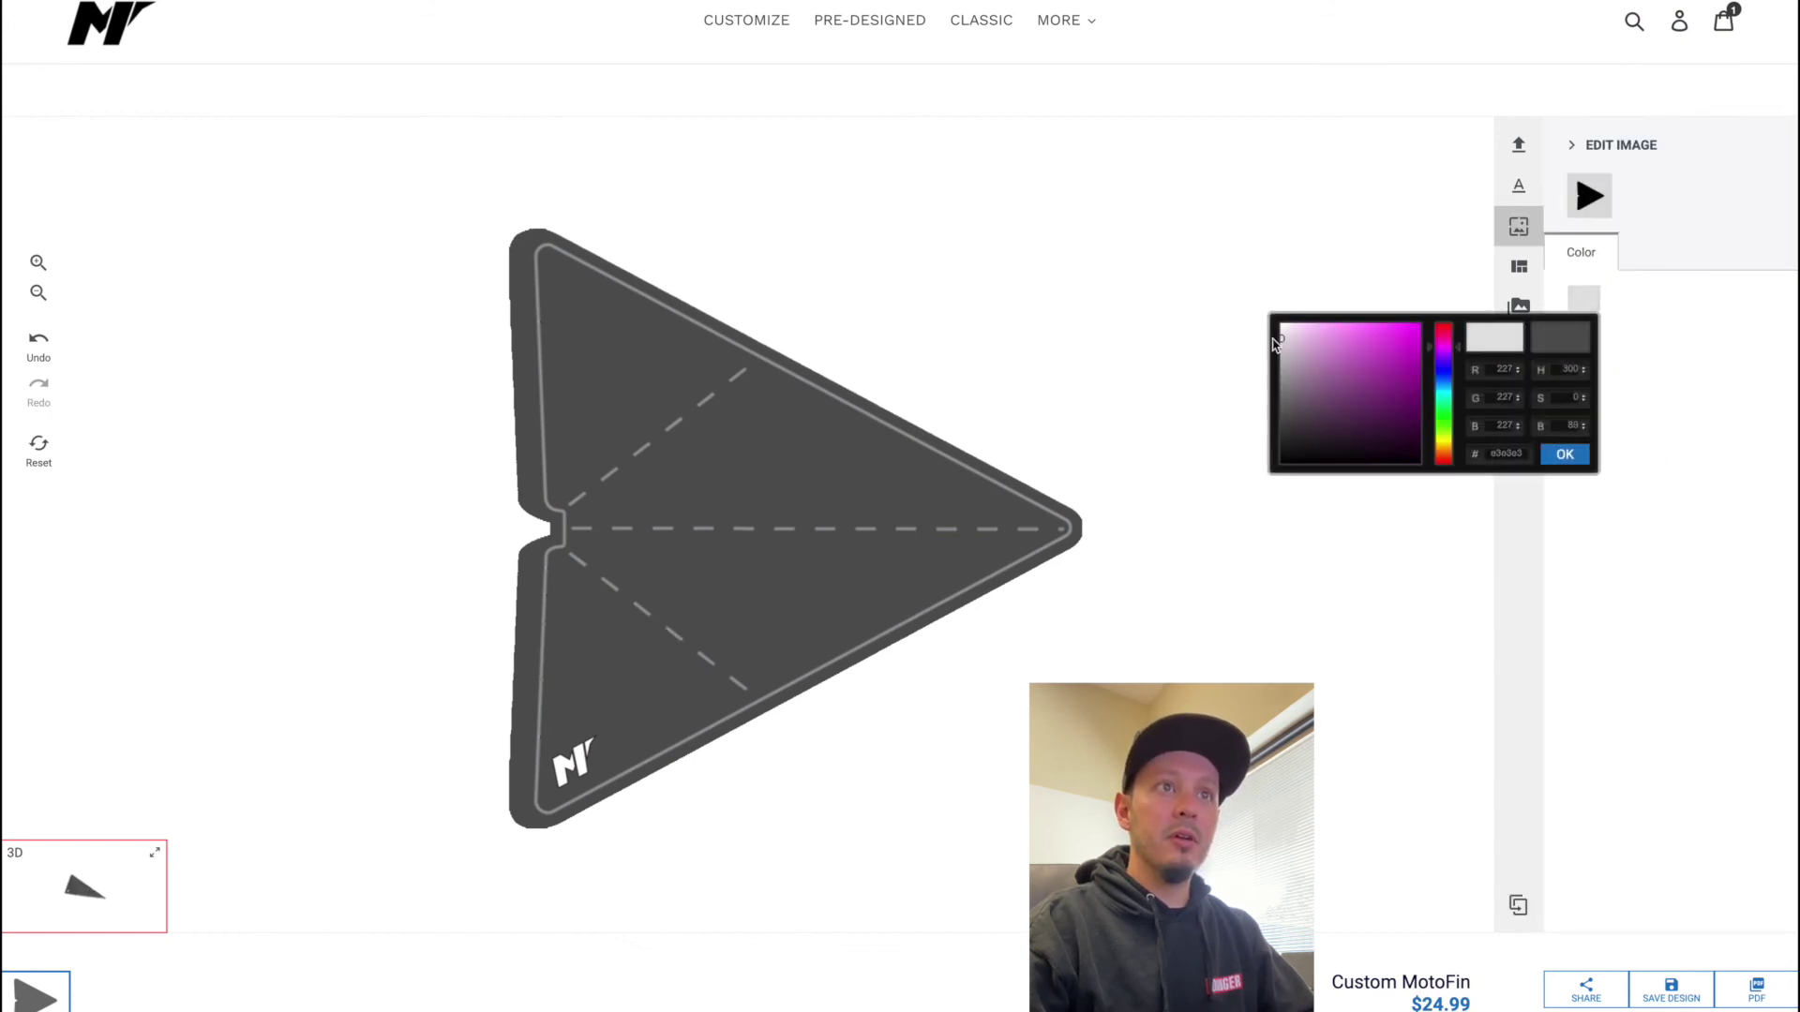
click(1563, 462)
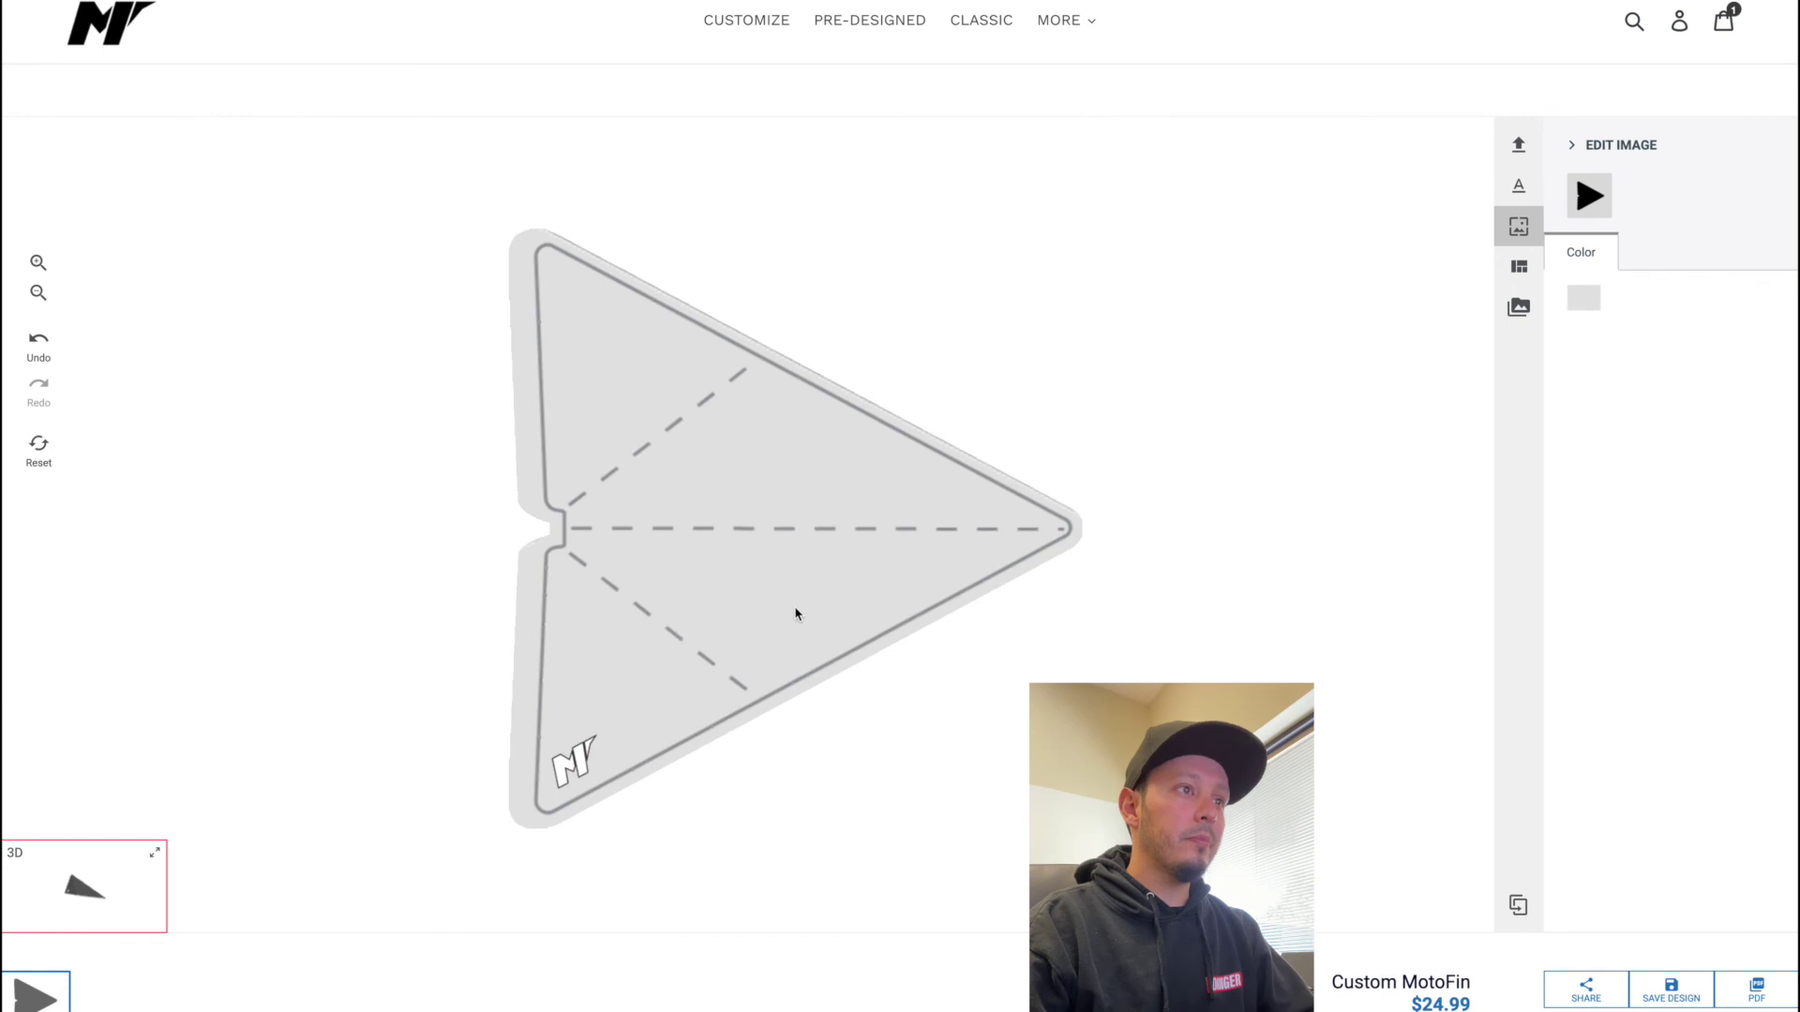
click(1518, 144)
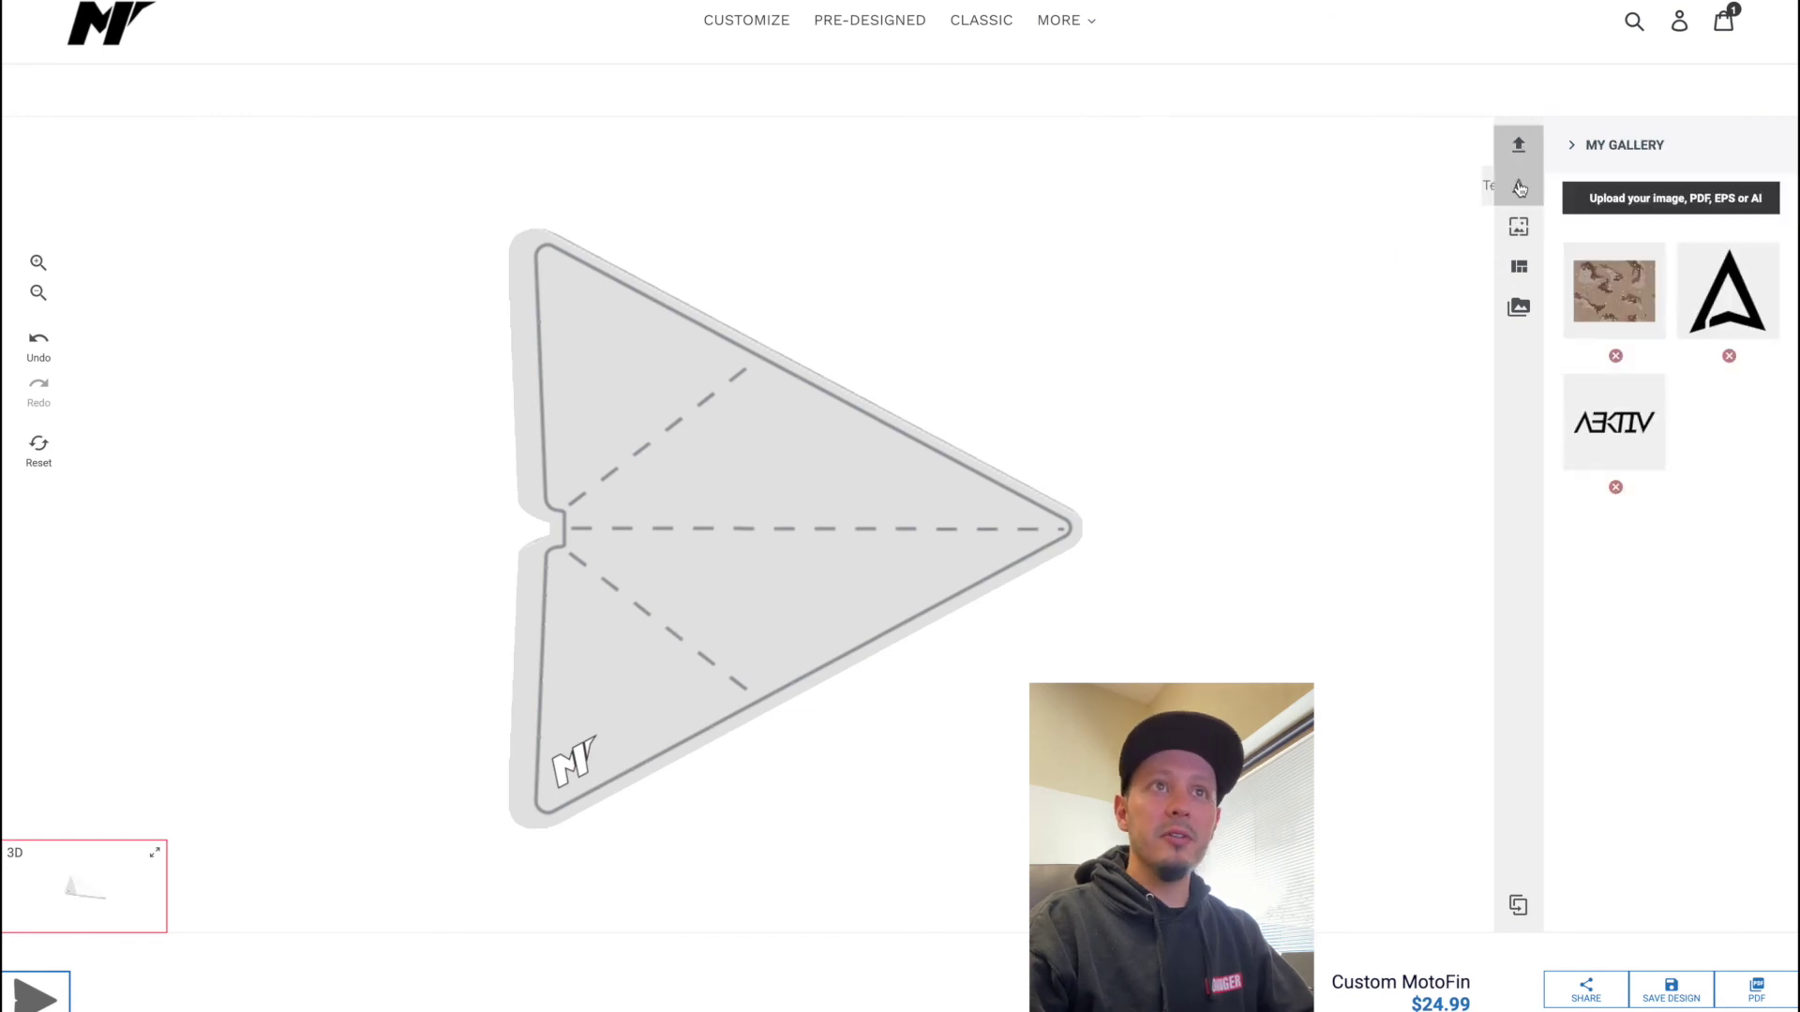
click(1520, 186)
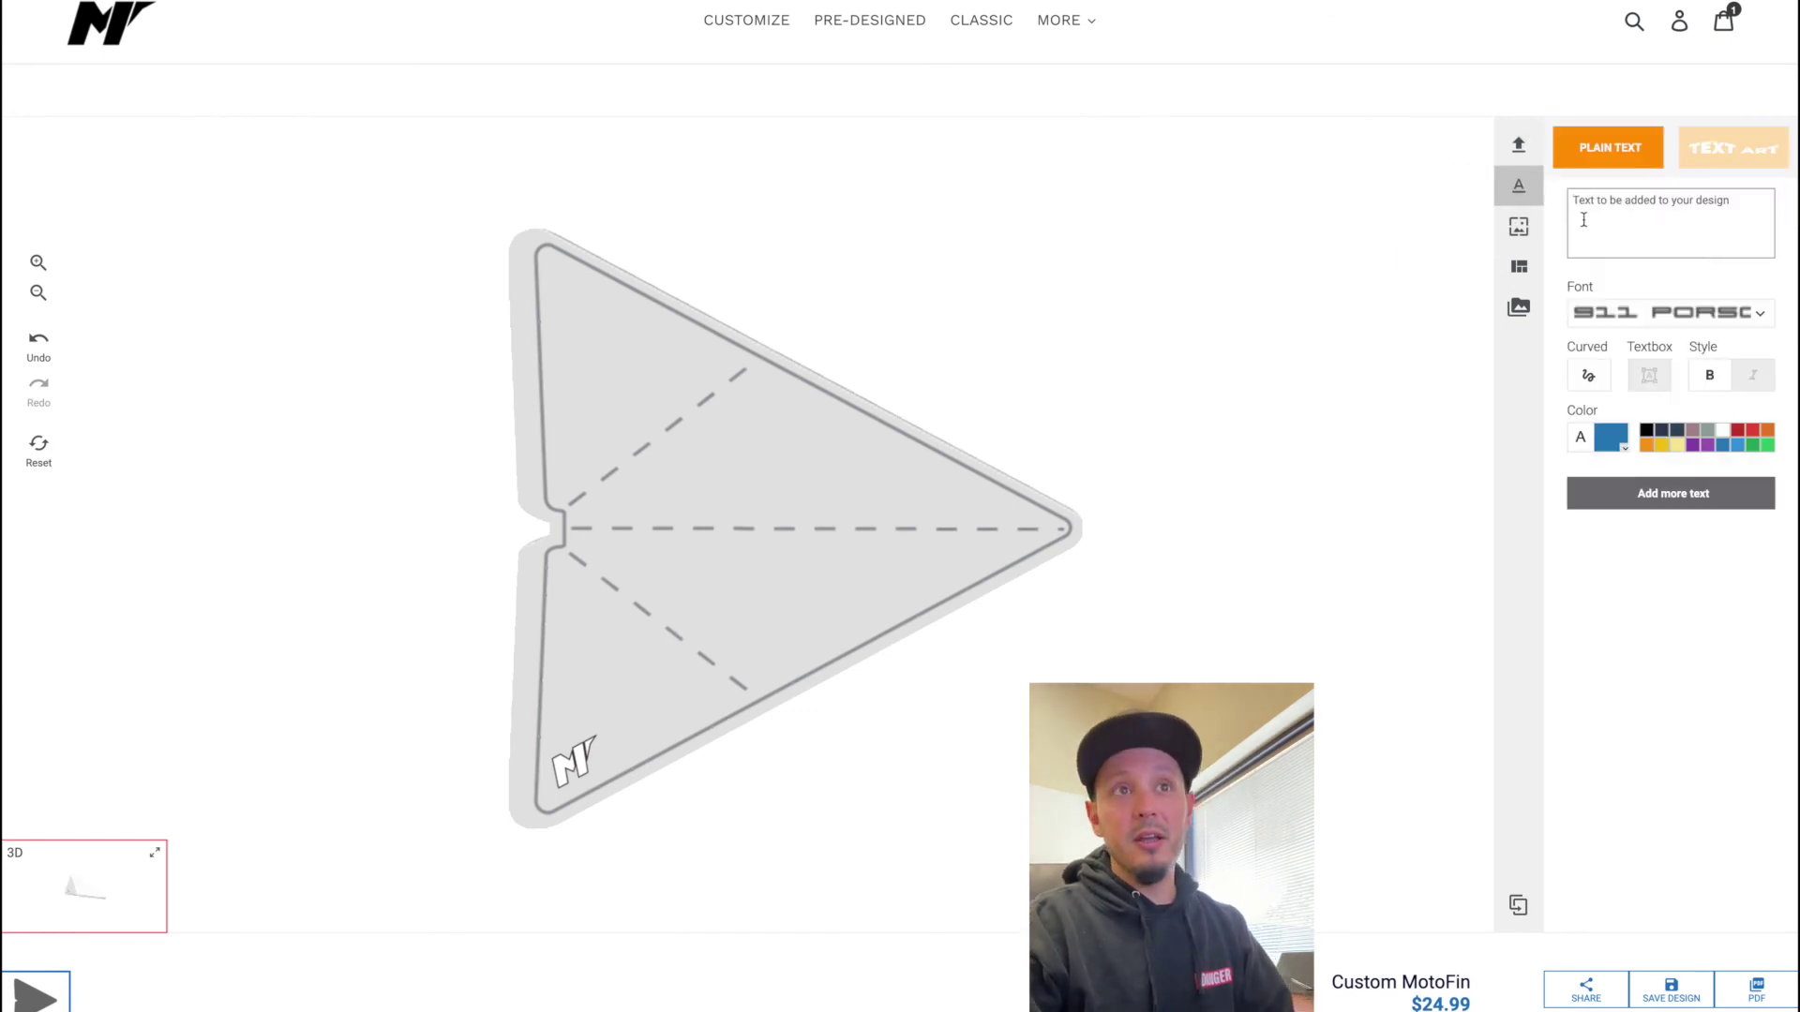
Add black 'MotoFin' text in the Compressed font, positioned just below the fin's centre line
text(Mot)
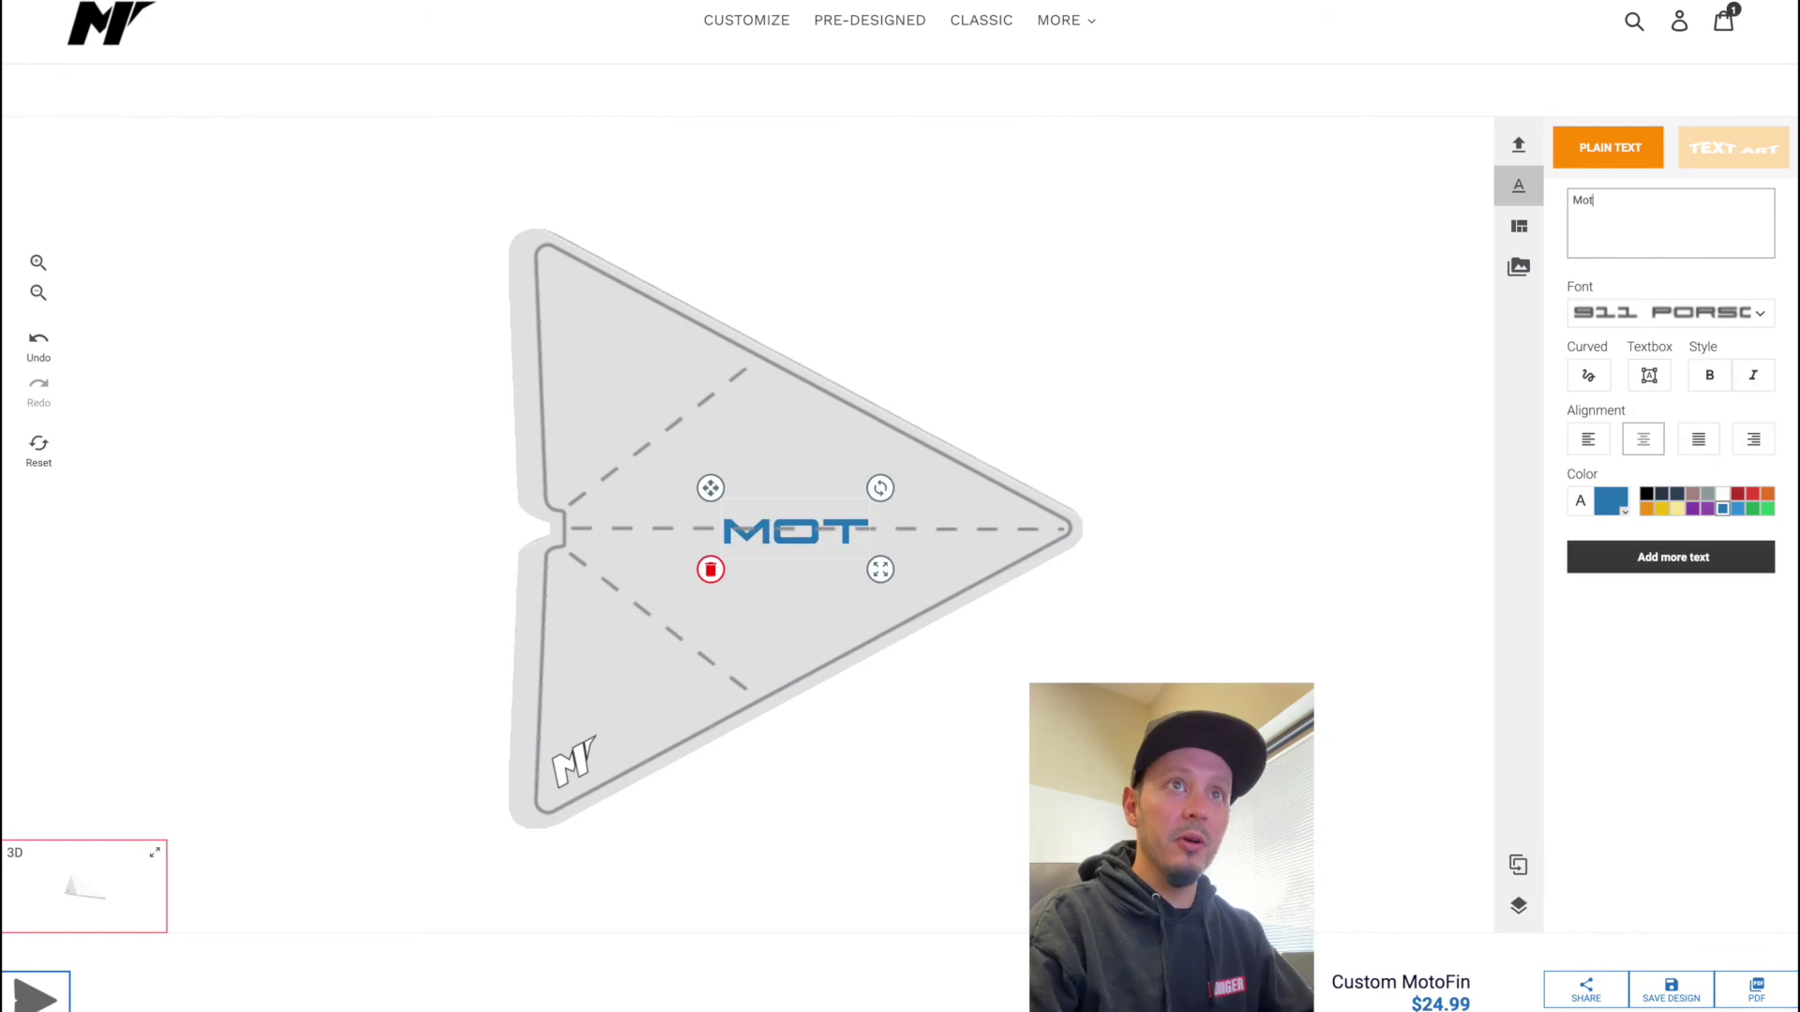
text(oFin)
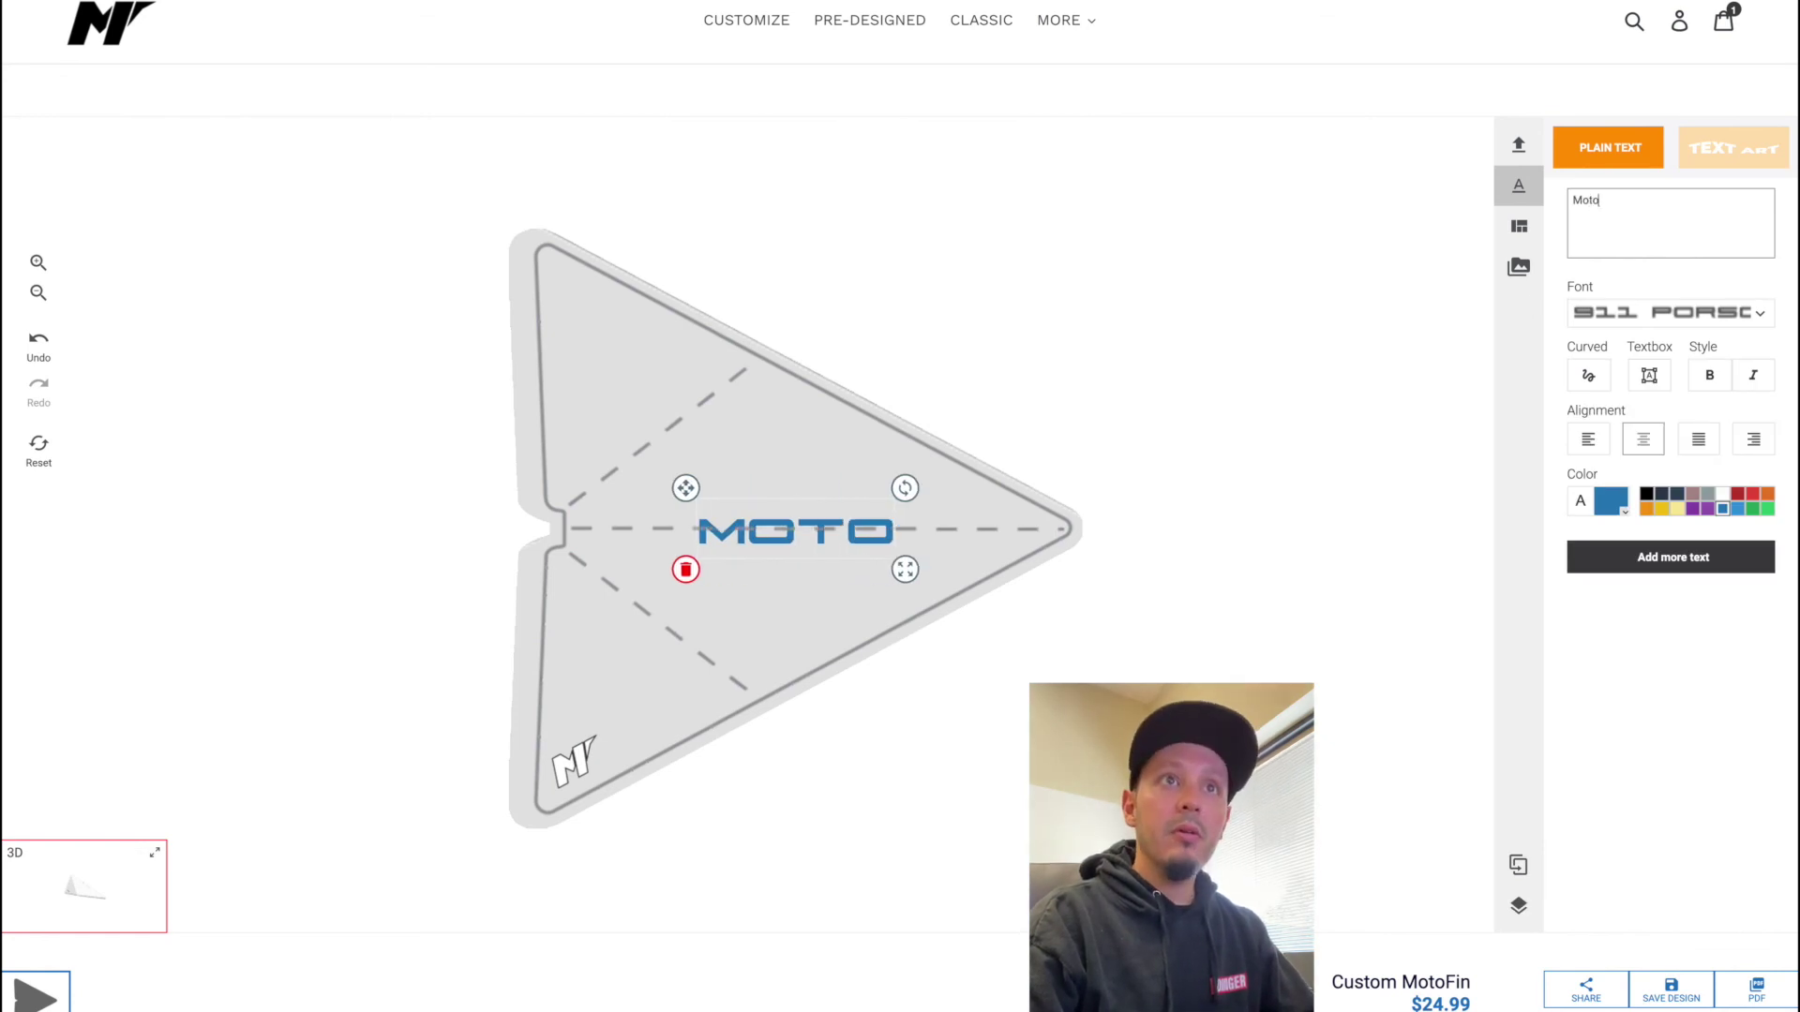
click(1707, 325)
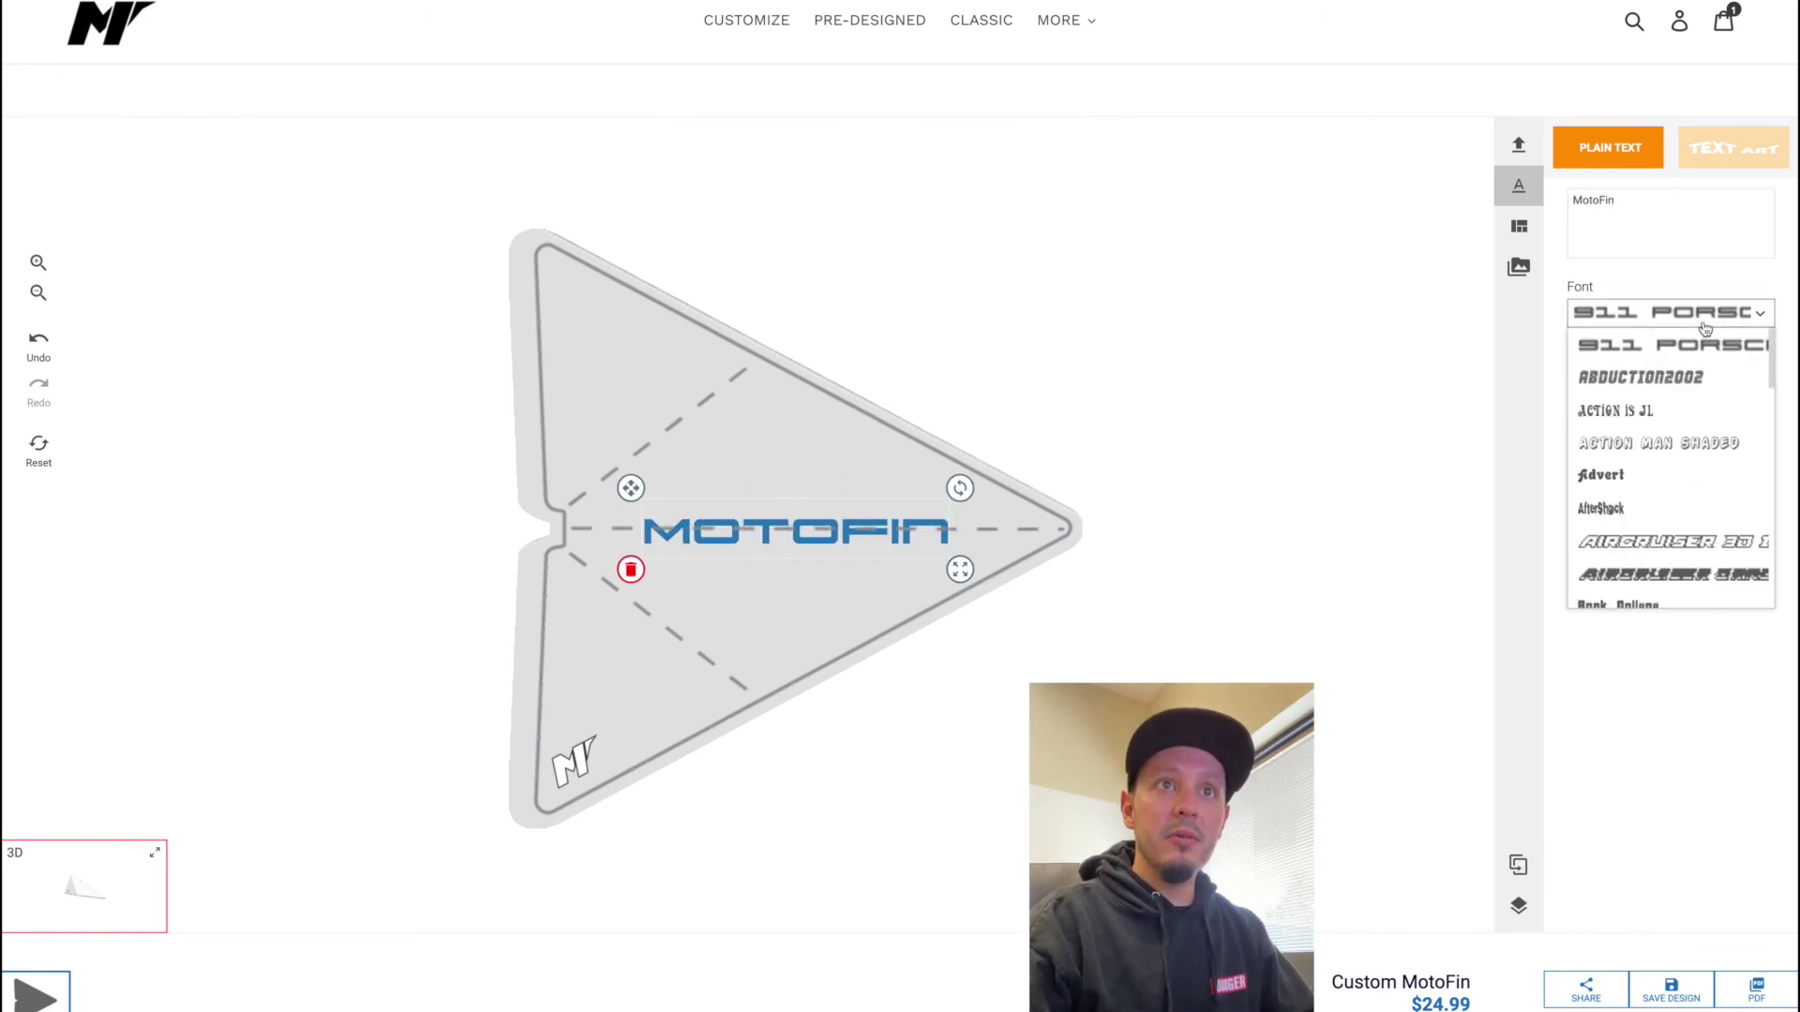
click(1640, 445)
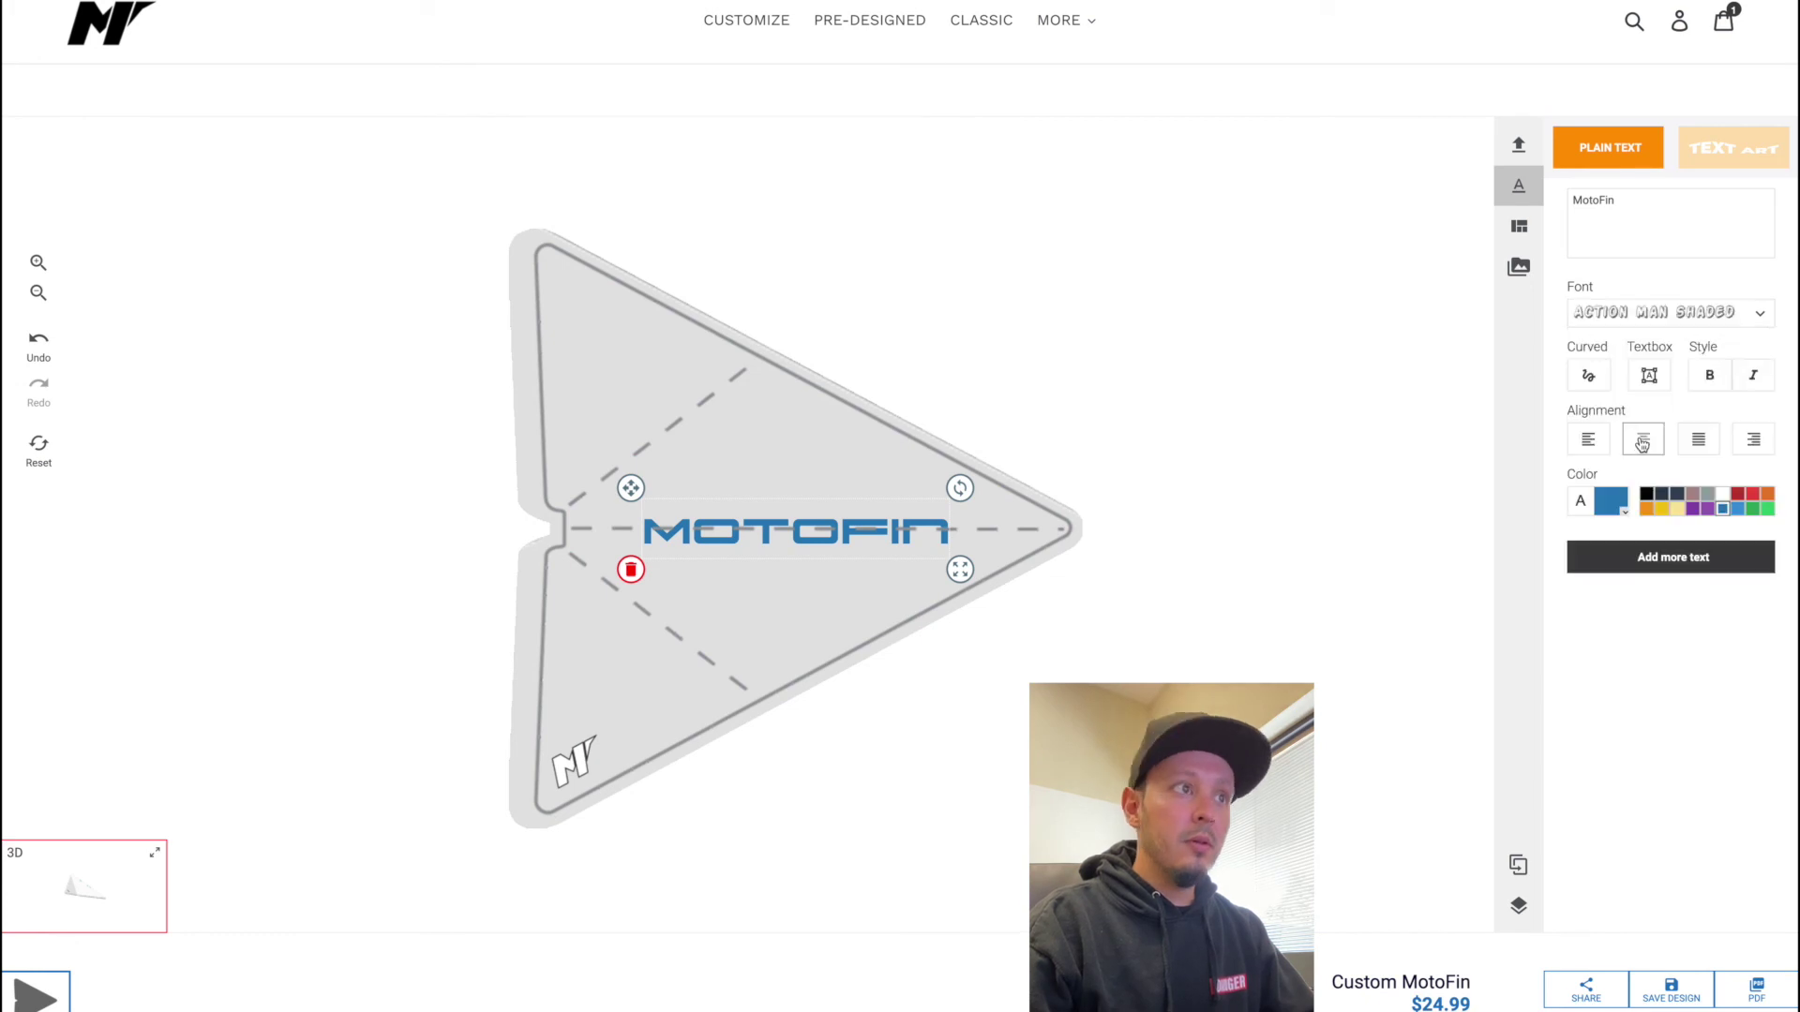
click(1669, 312)
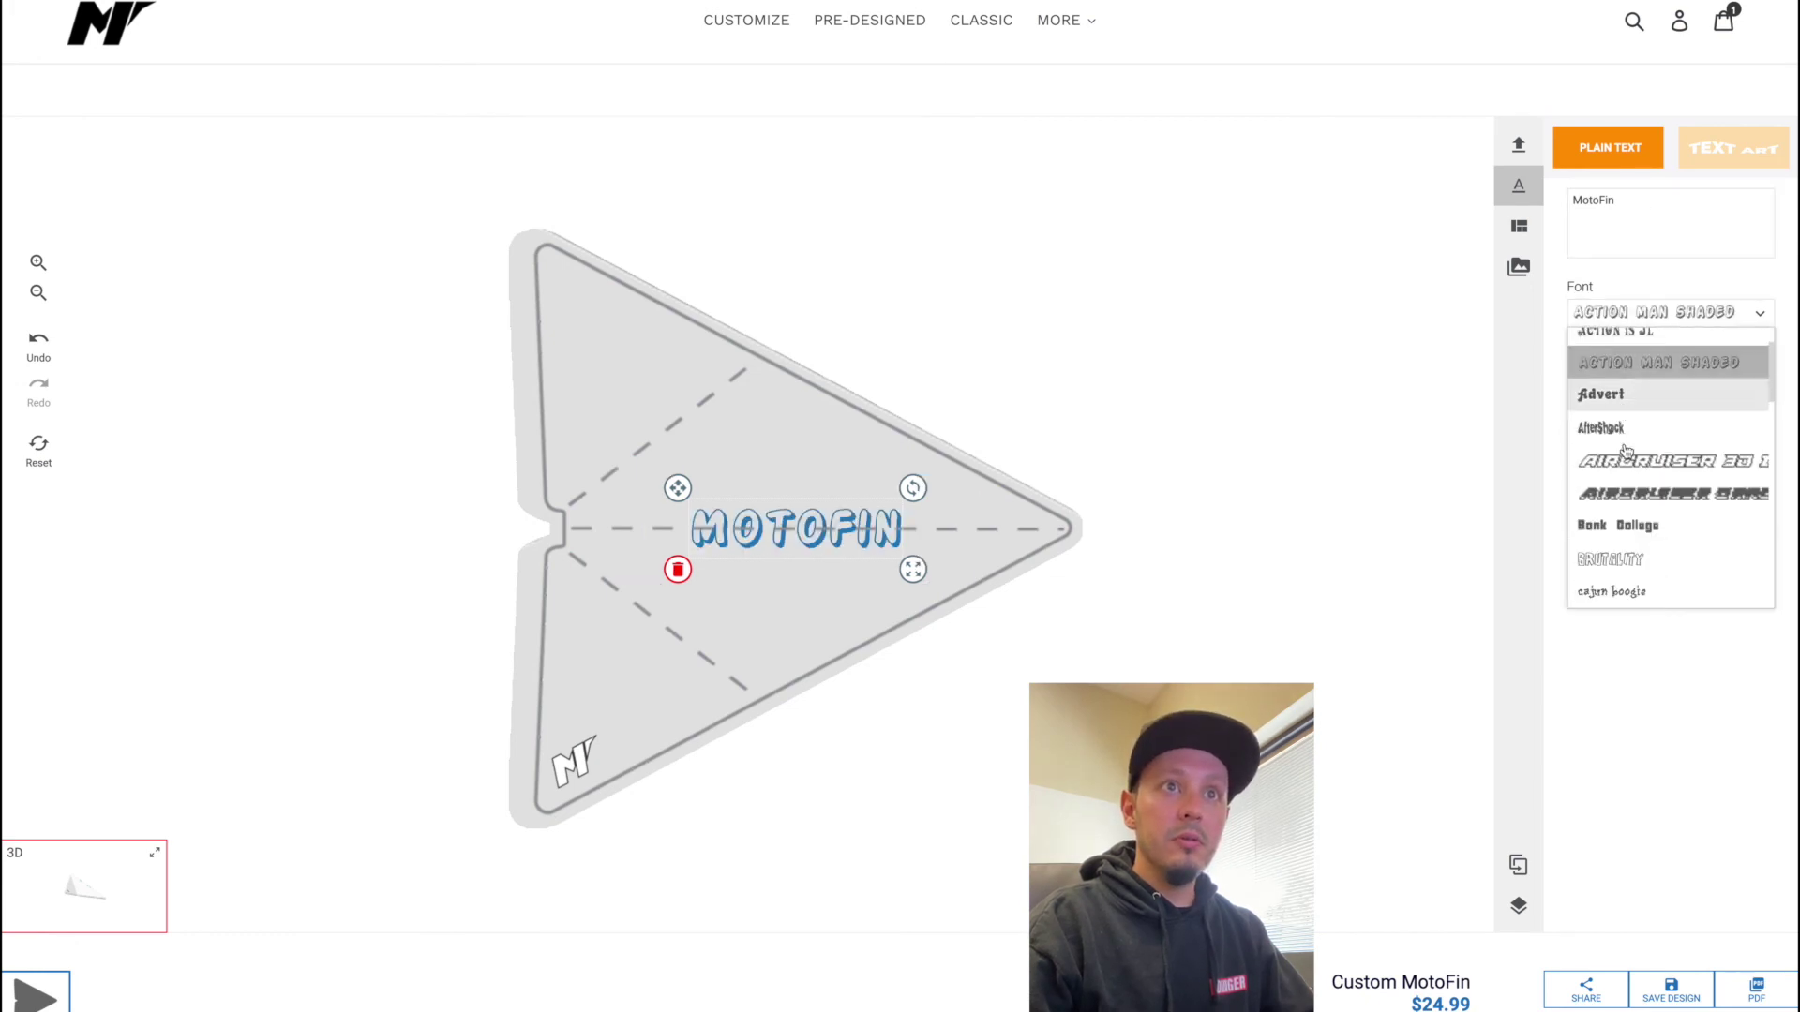
scroll(1627, 438, down, 1)
scroll(1627, 438, down, 3)
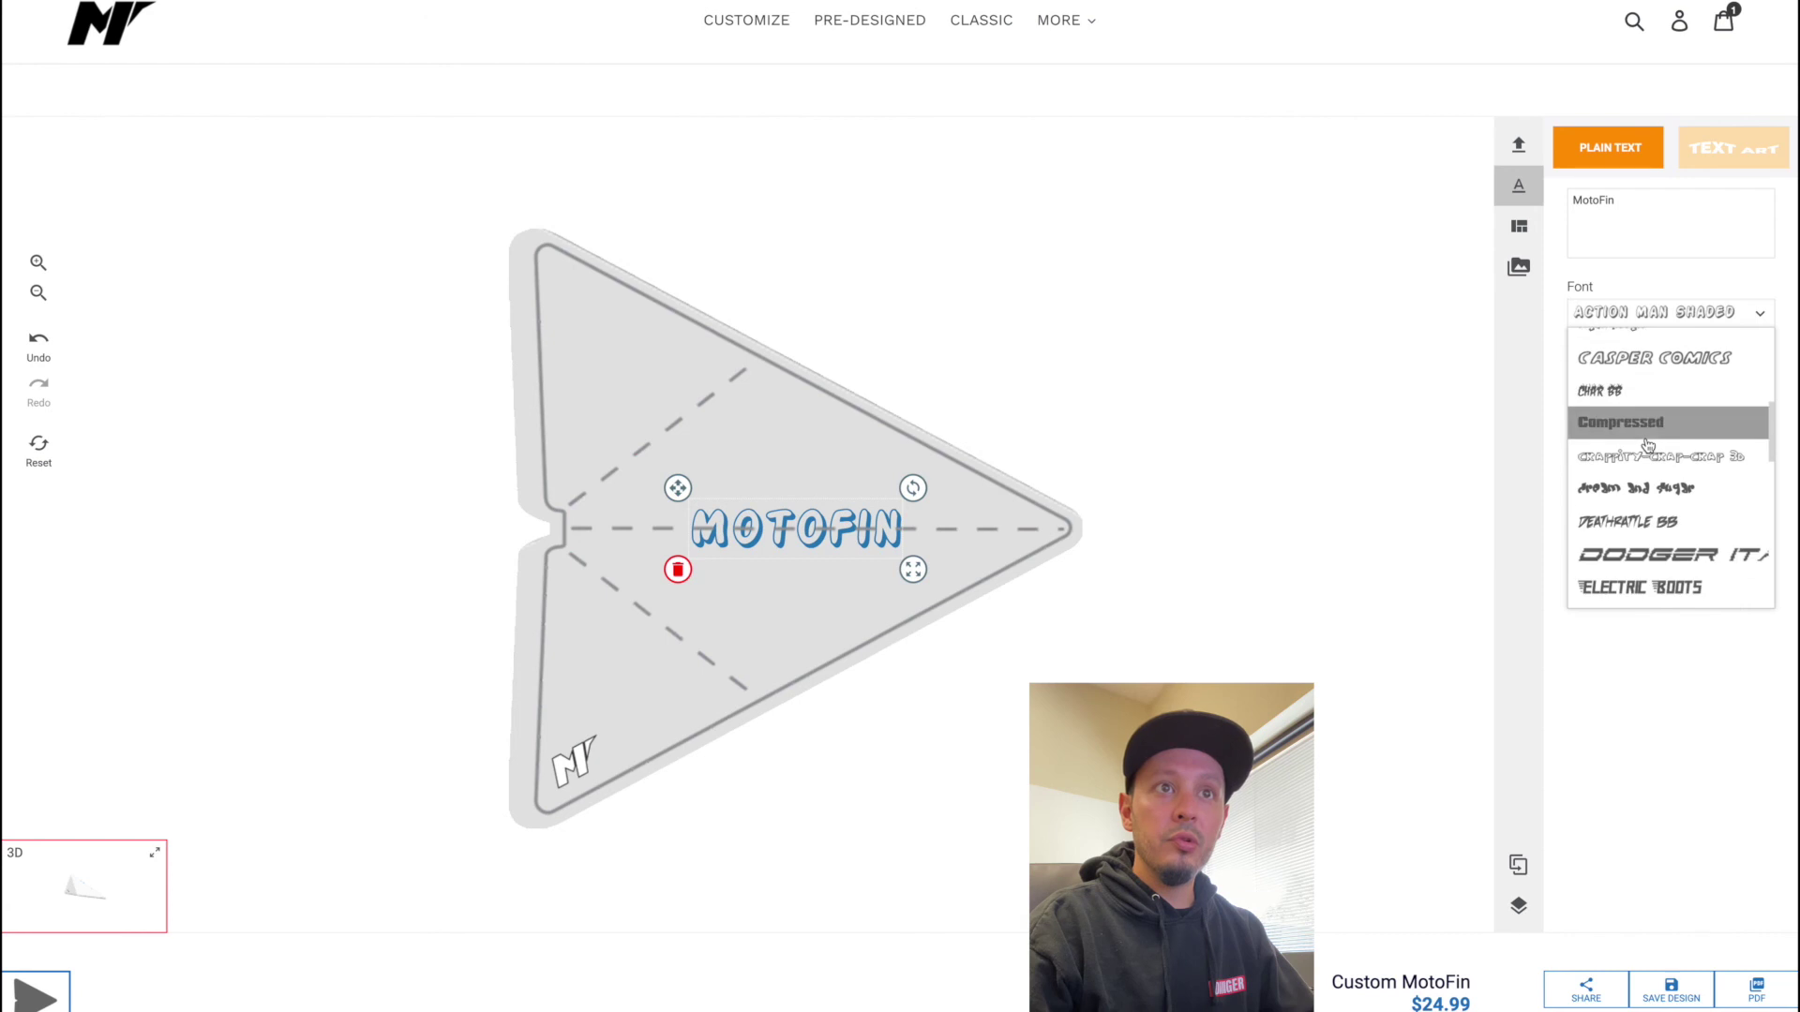
click(1648, 424)
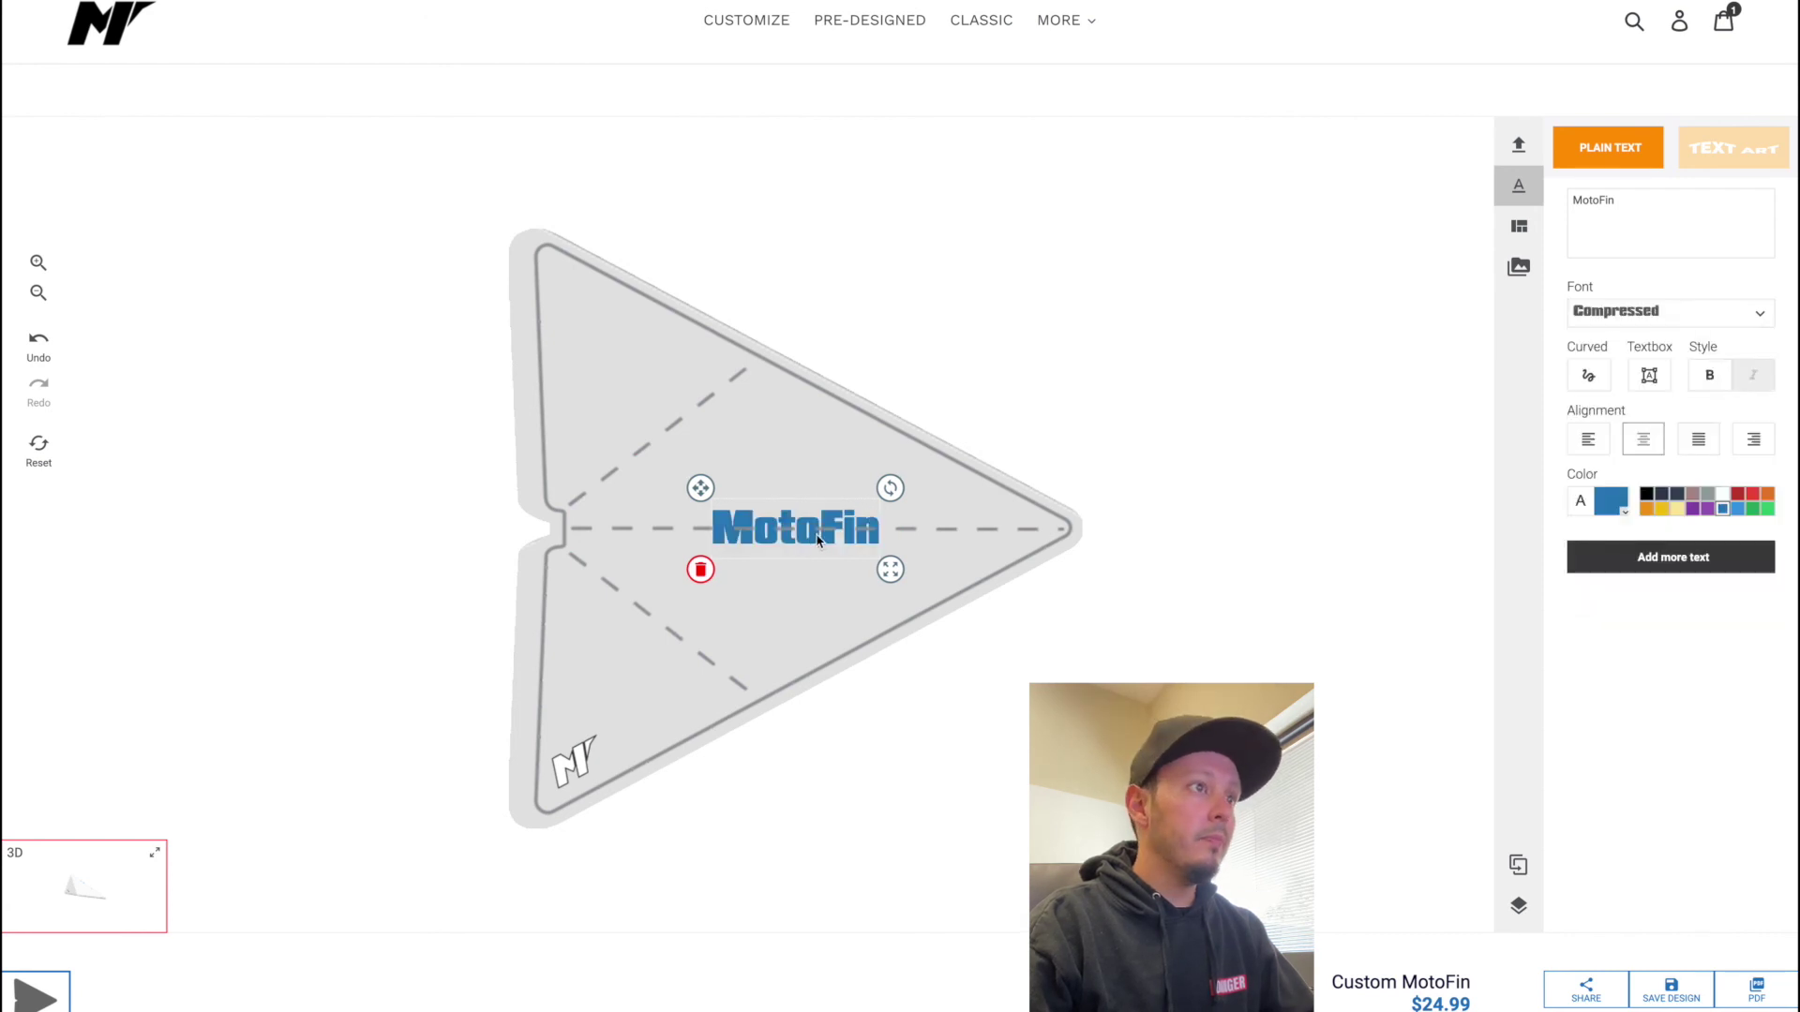
drag(821, 541, 797, 597)
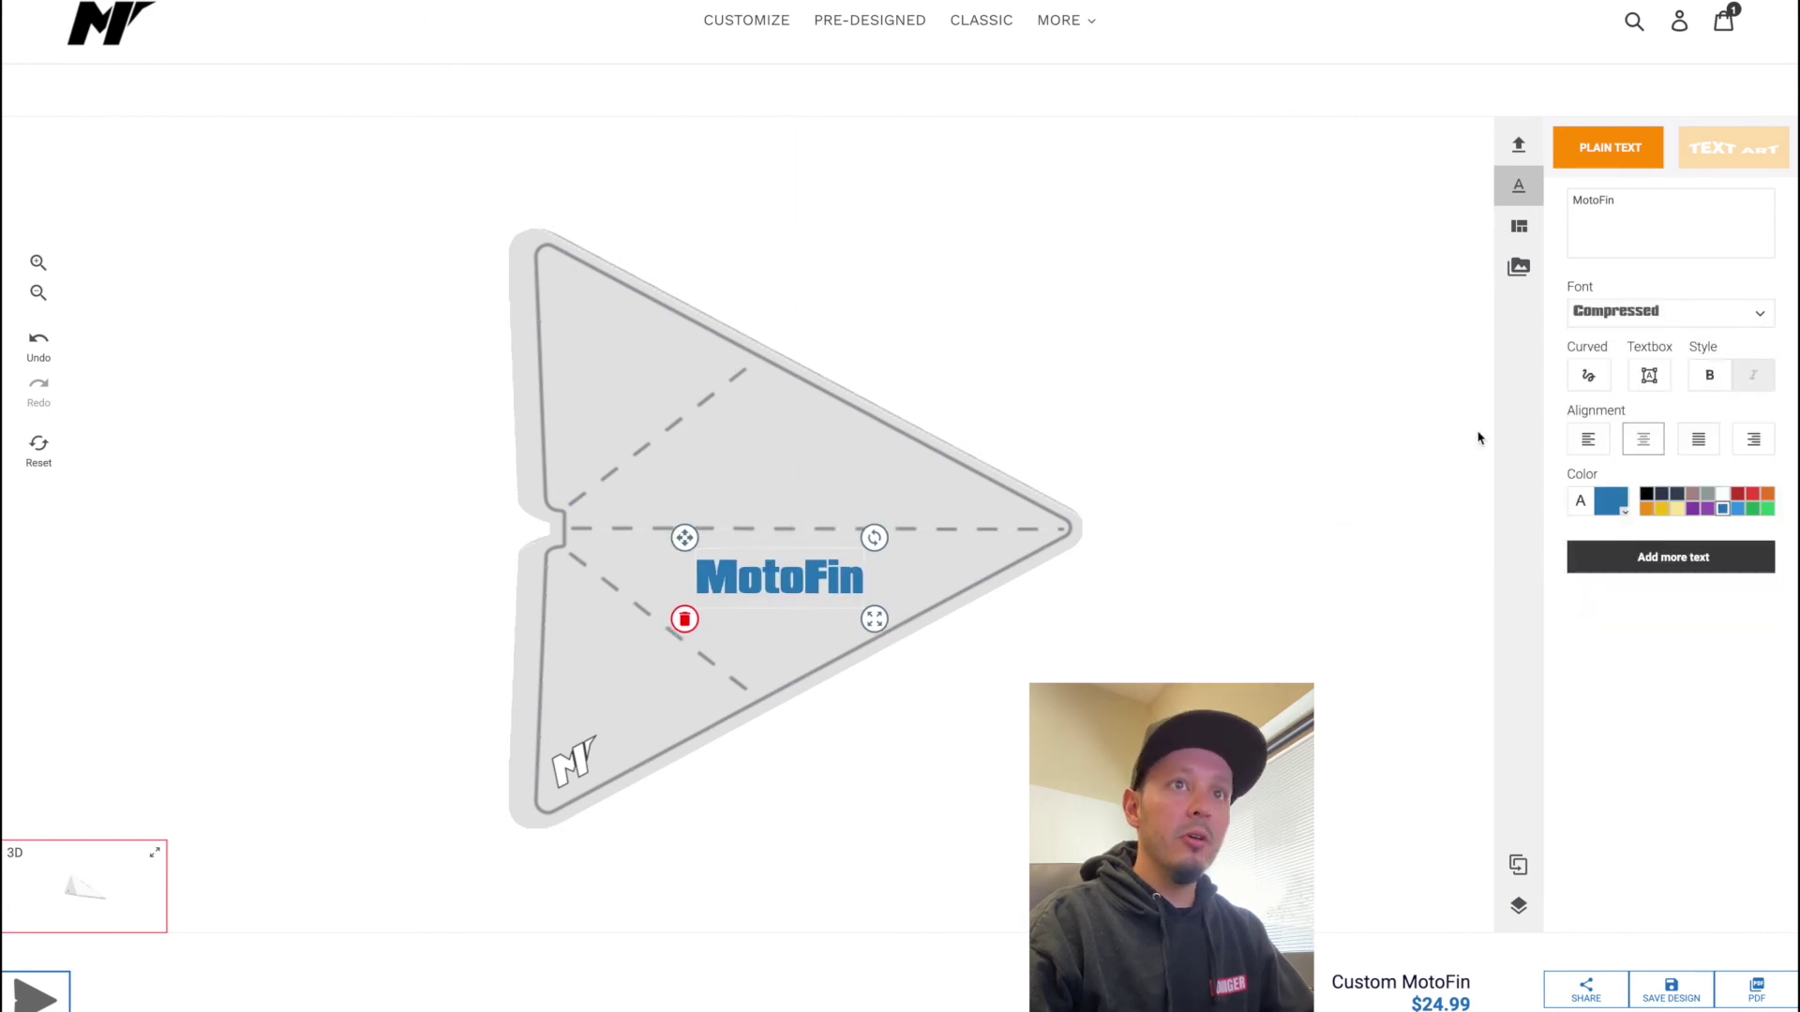
click(1649, 496)
Duplicate the black MotoFin text, make the copy white and offset it for a drop shadow
drag(772, 581, 778, 583)
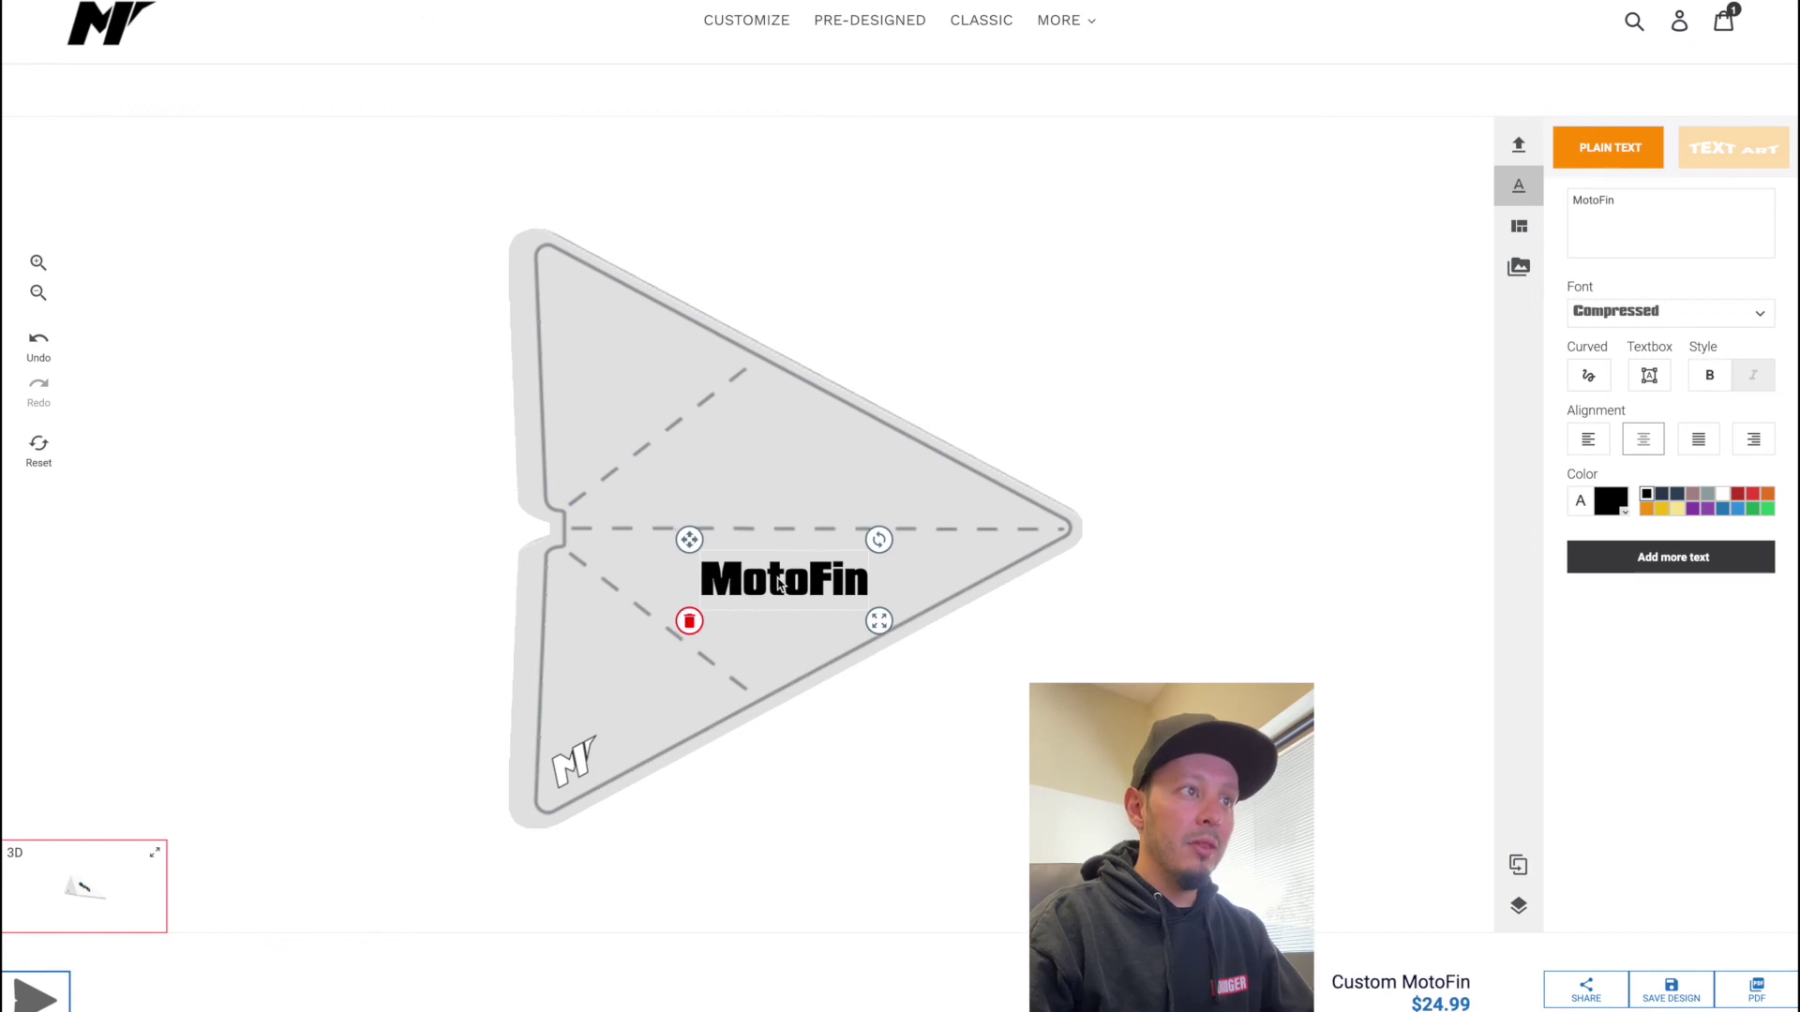
click(1519, 866)
drag(831, 609, 789, 585)
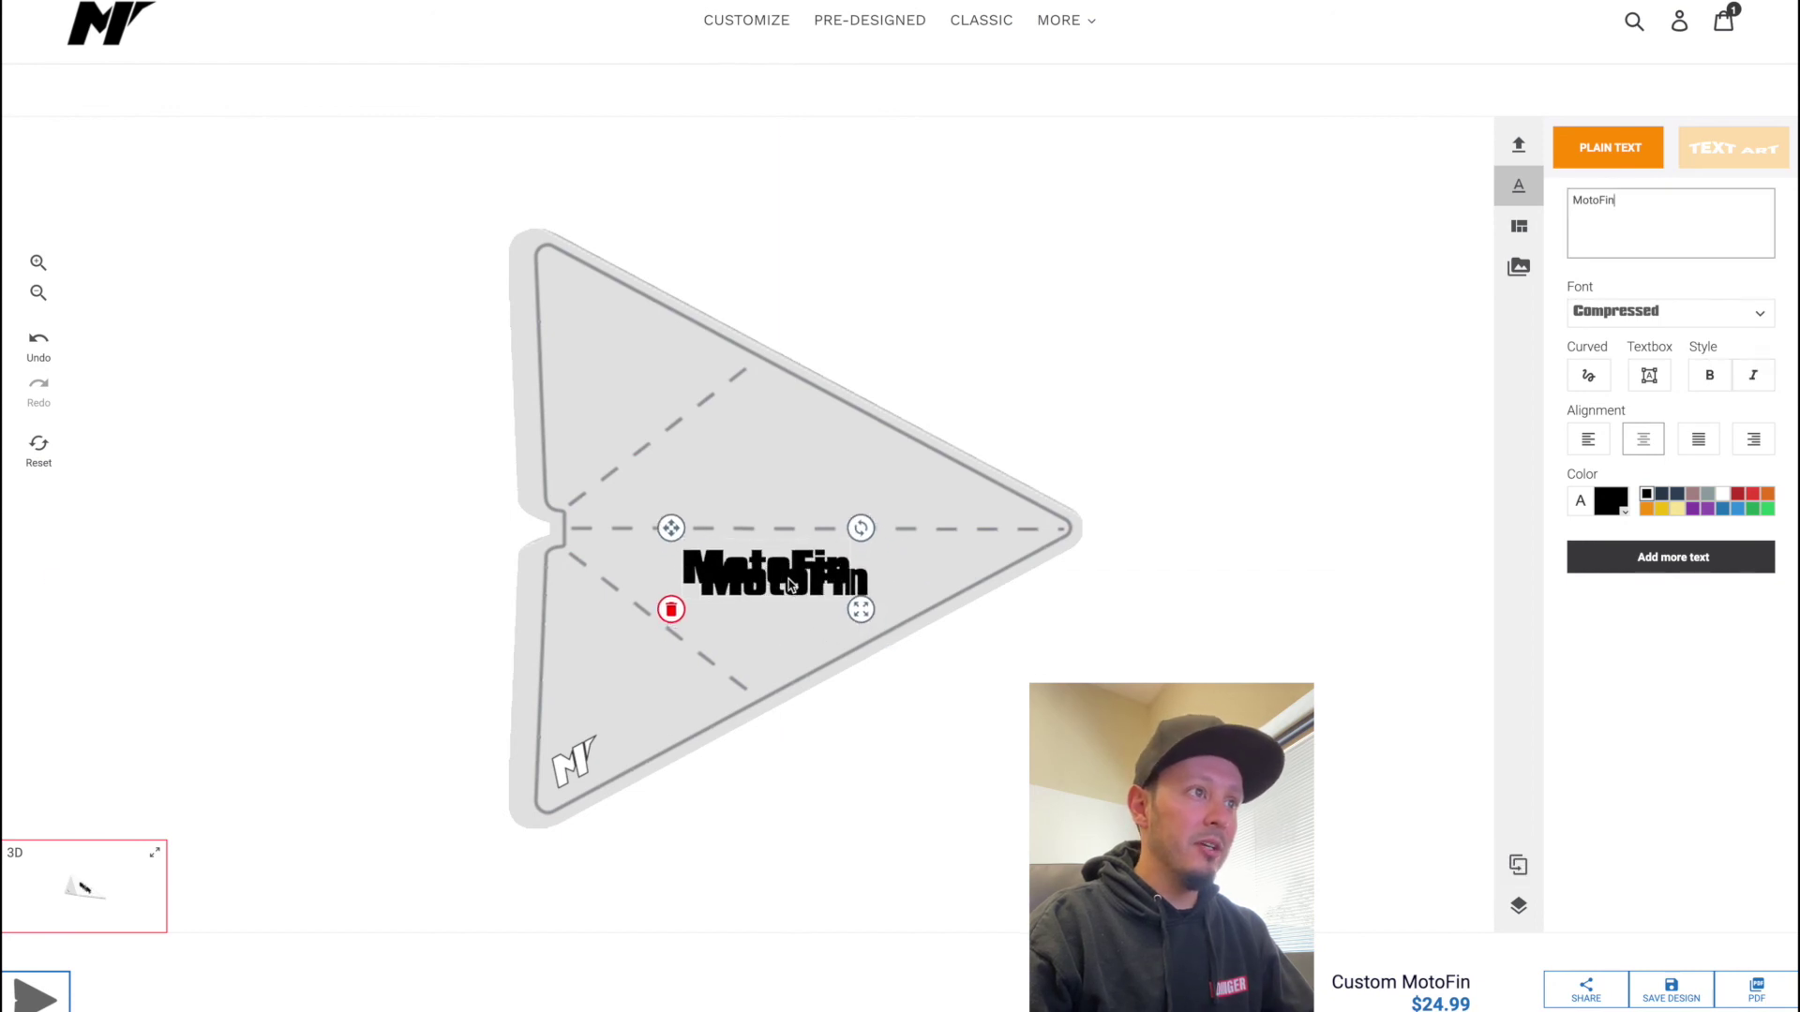
click(1723, 495)
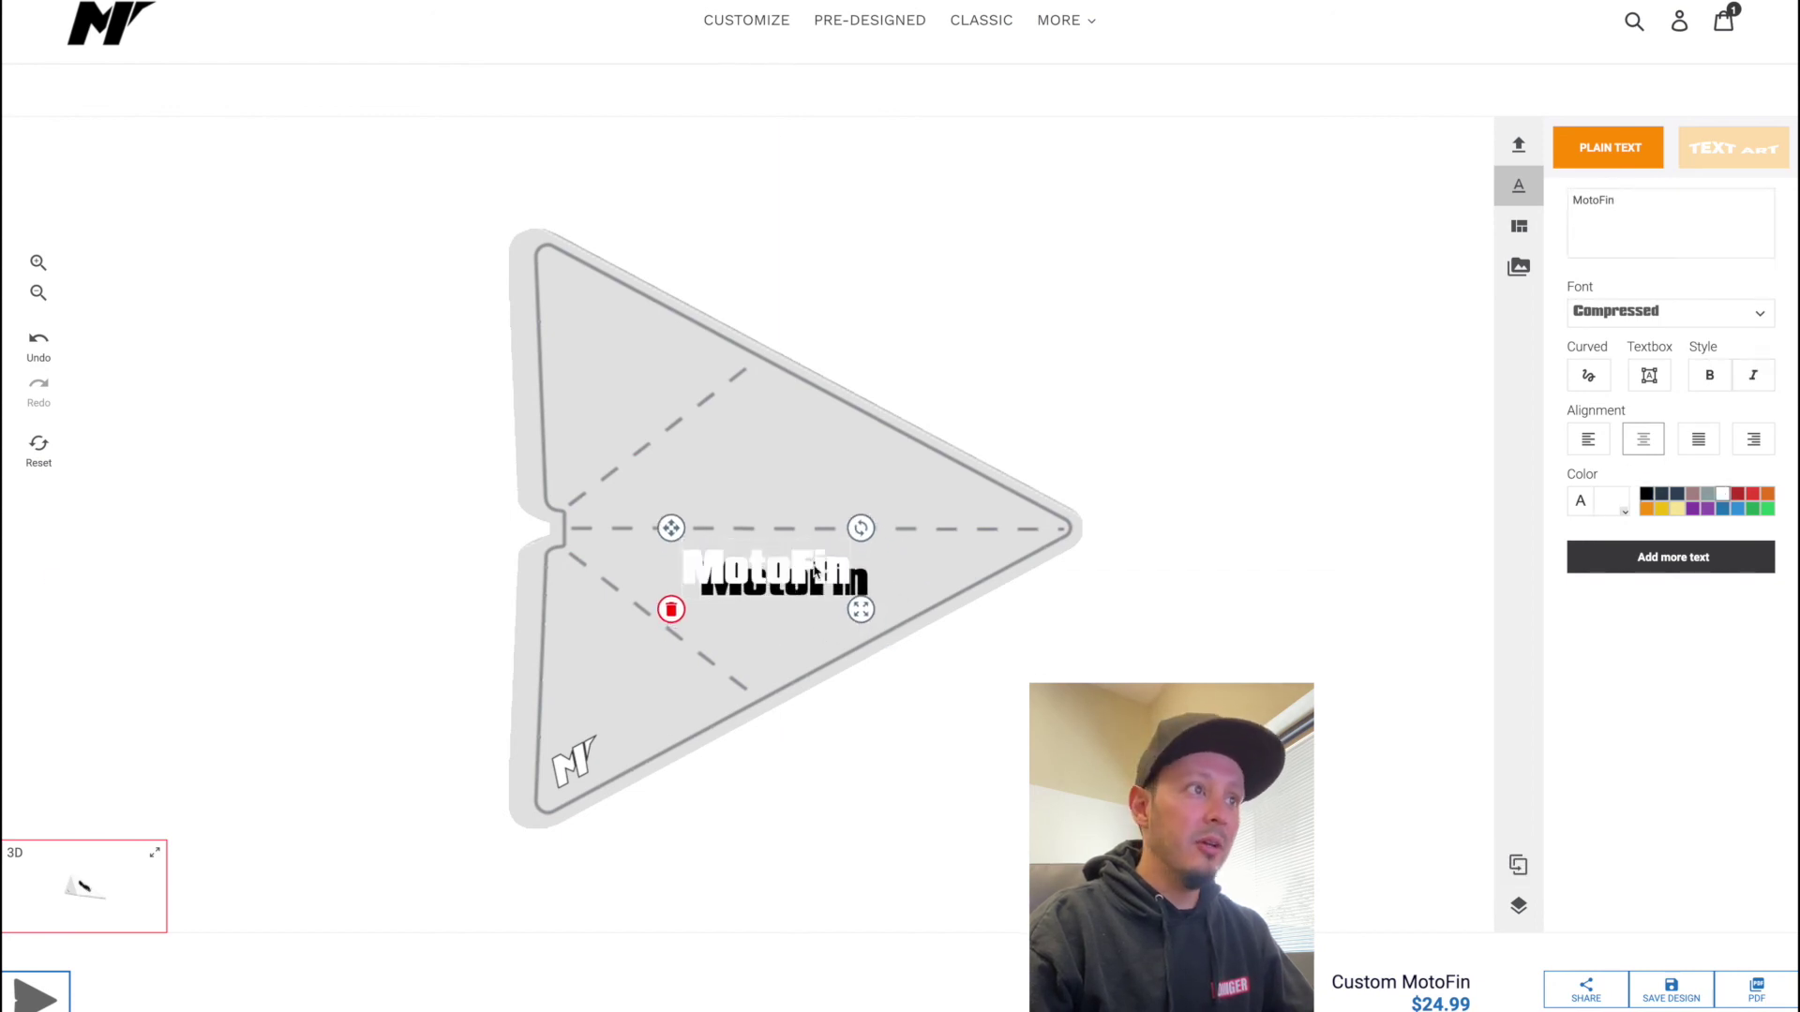
drag(804, 568, 823, 580)
click(1048, 677)
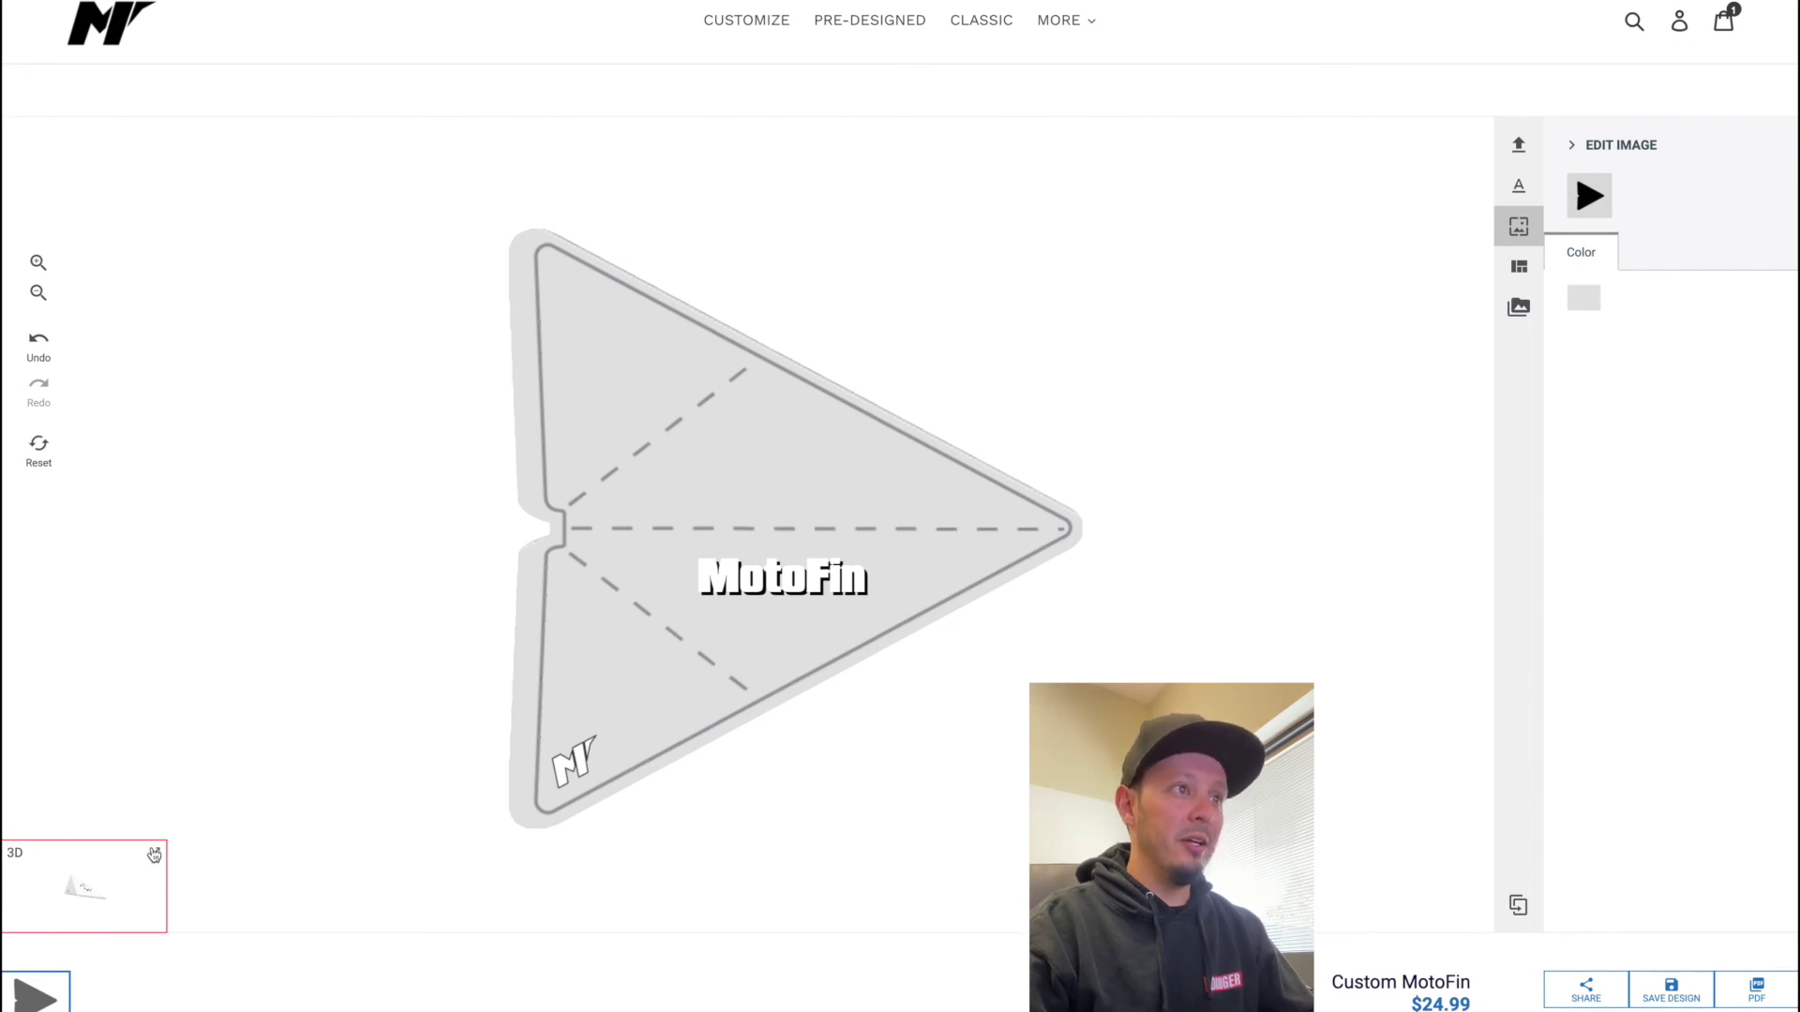
Open the 3D preview to view the fin design as a rotating 3D model
click(154, 855)
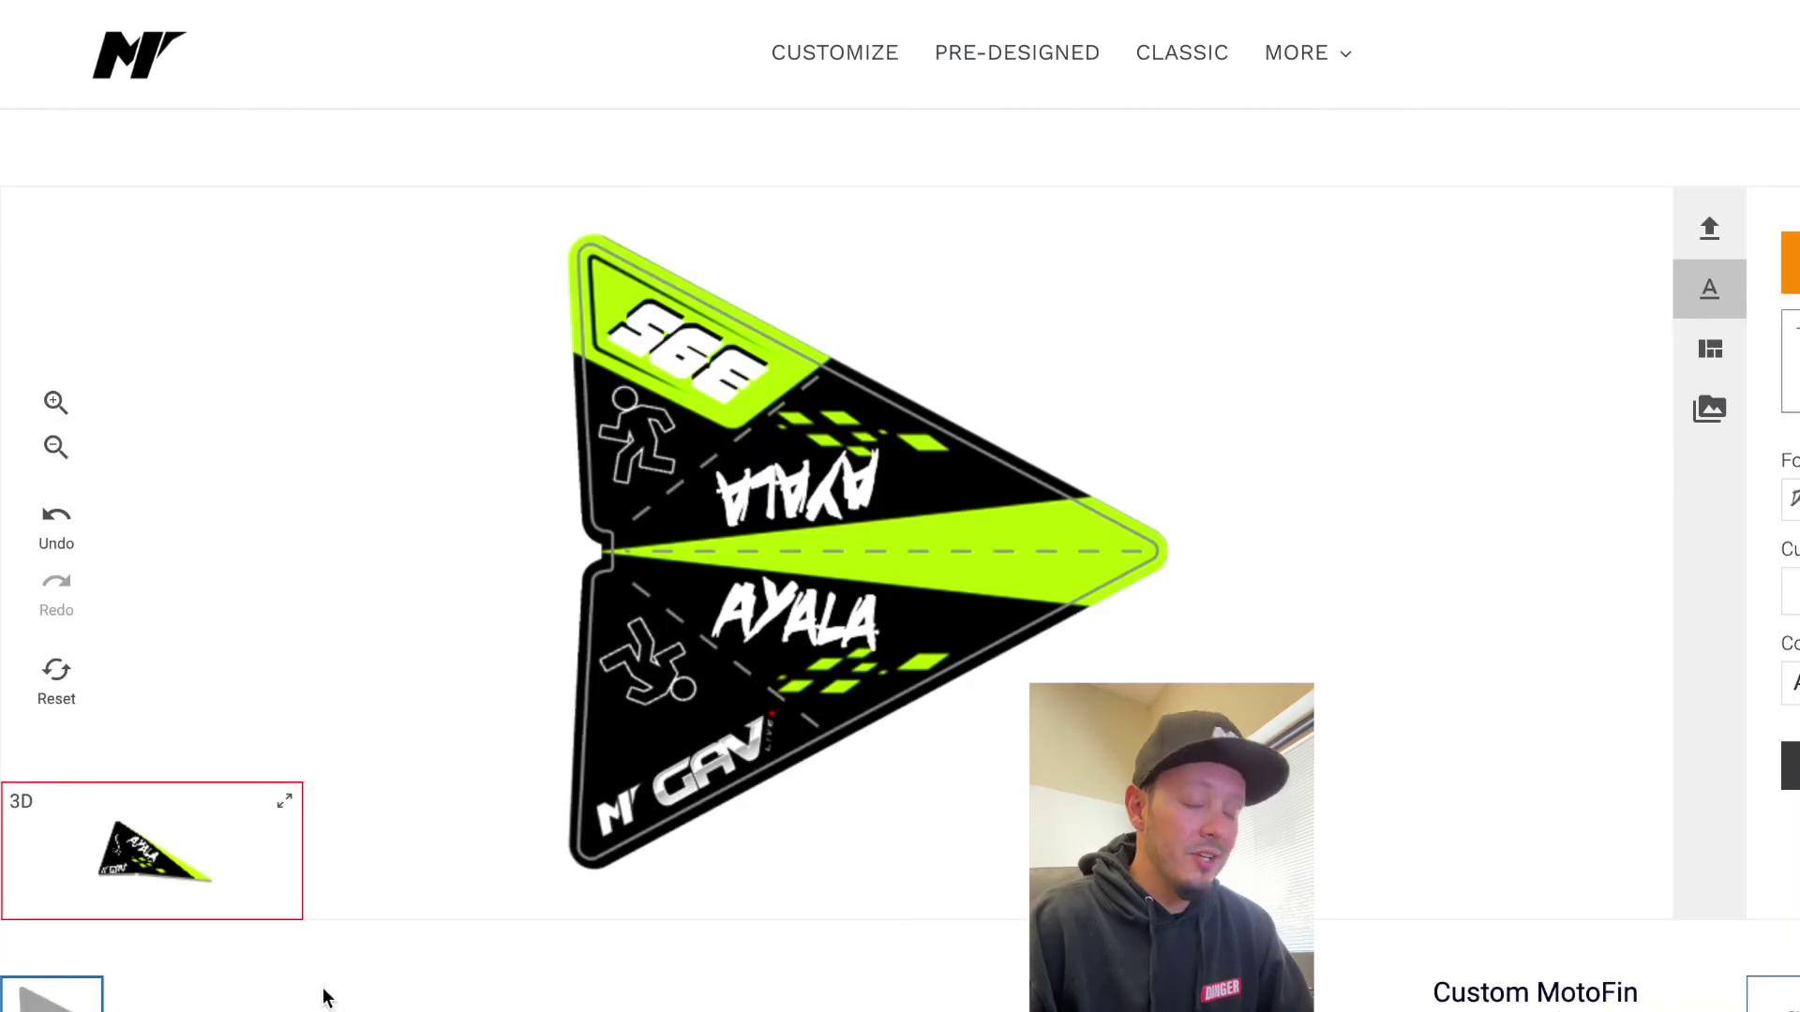
click(281, 814)
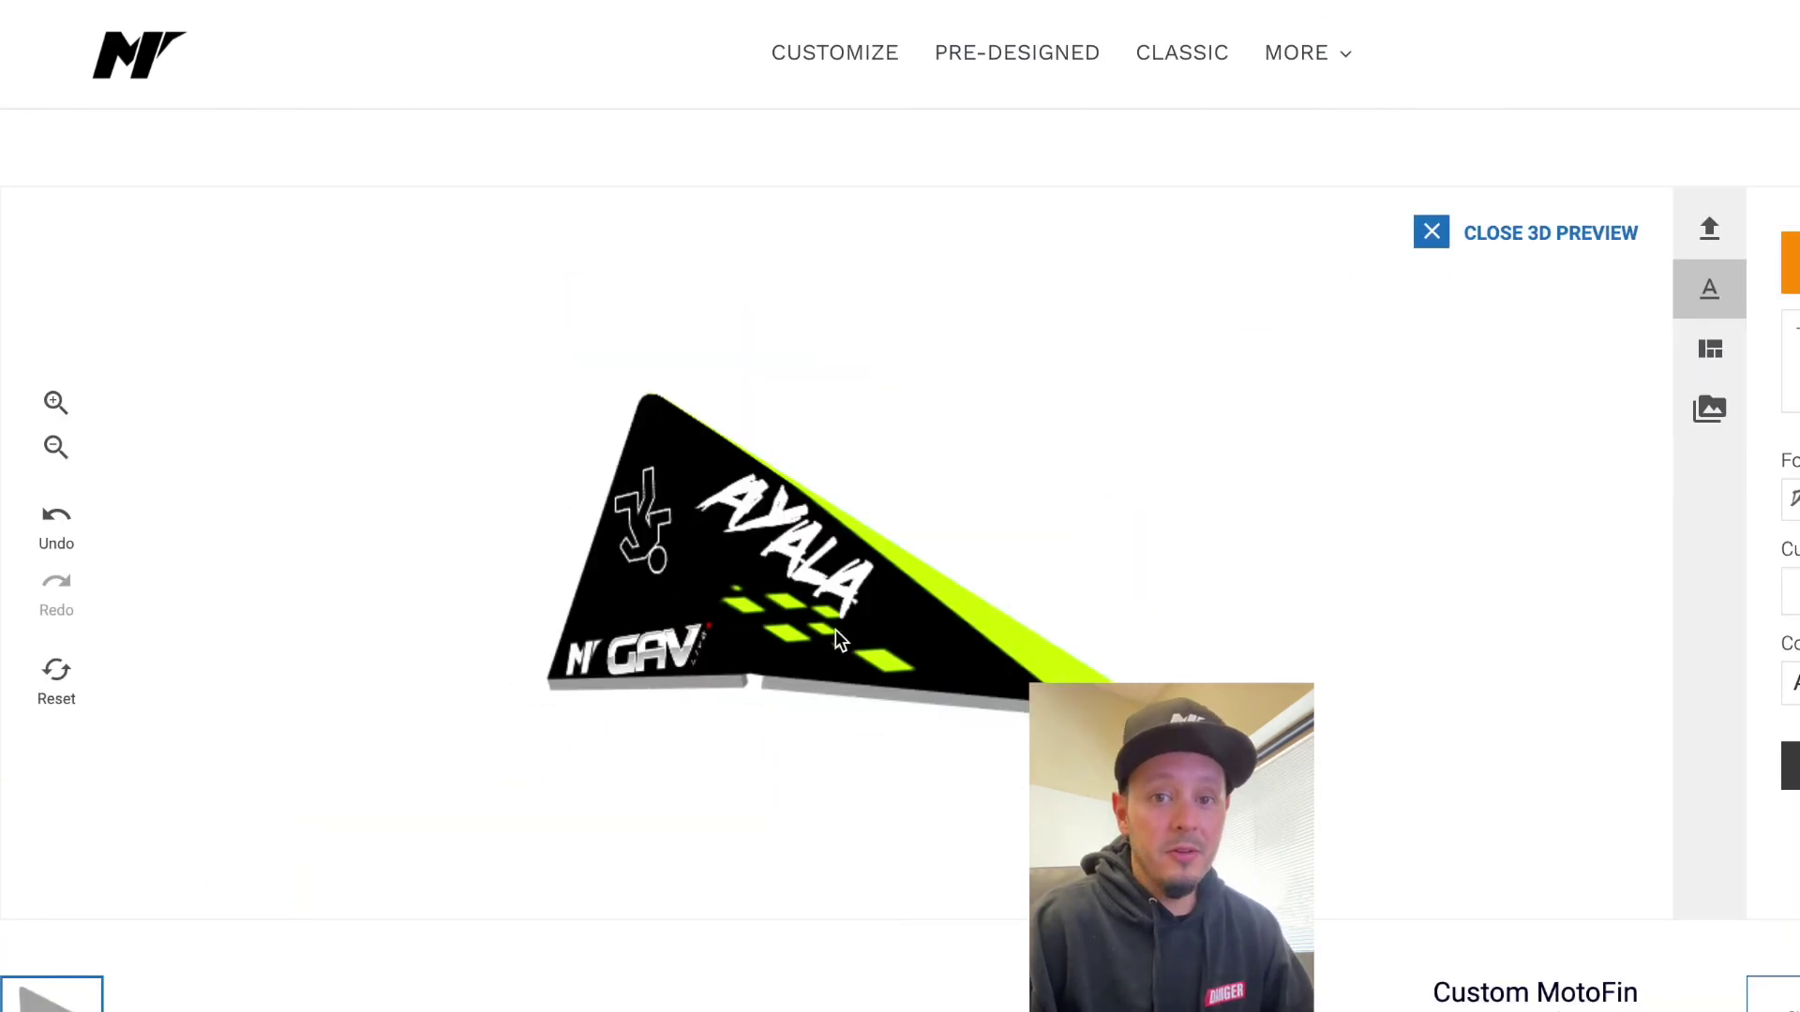